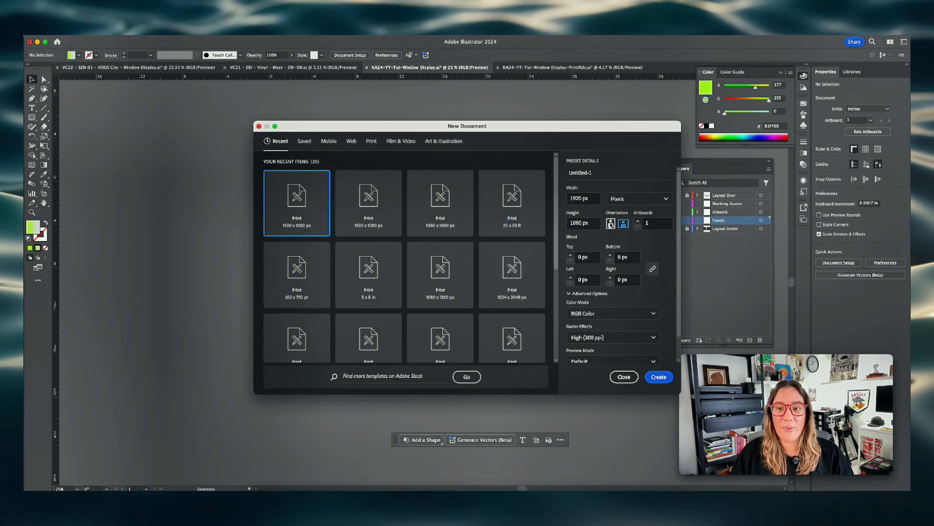
# - Set the new document's units to feet, with a width of 10 ft and a height of 20 ft
pyautogui.click(638, 199)
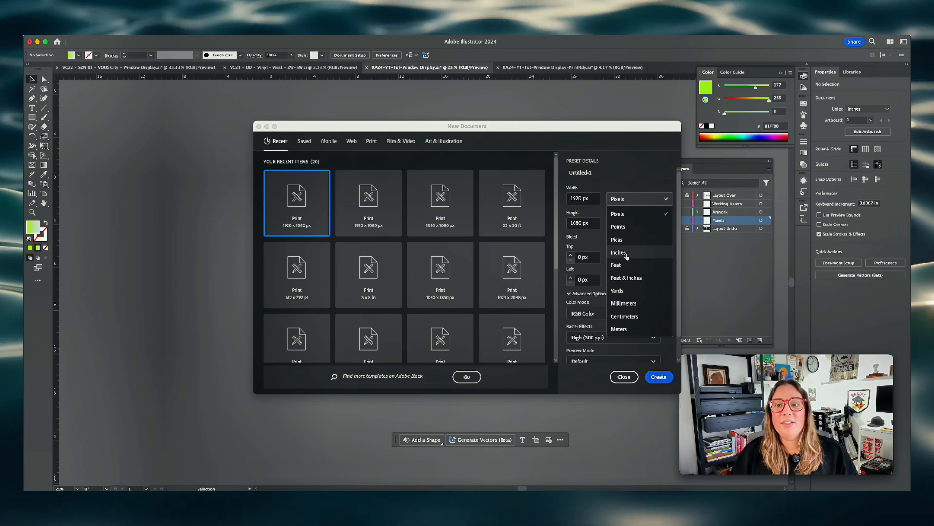
pyautogui.click(627, 264)
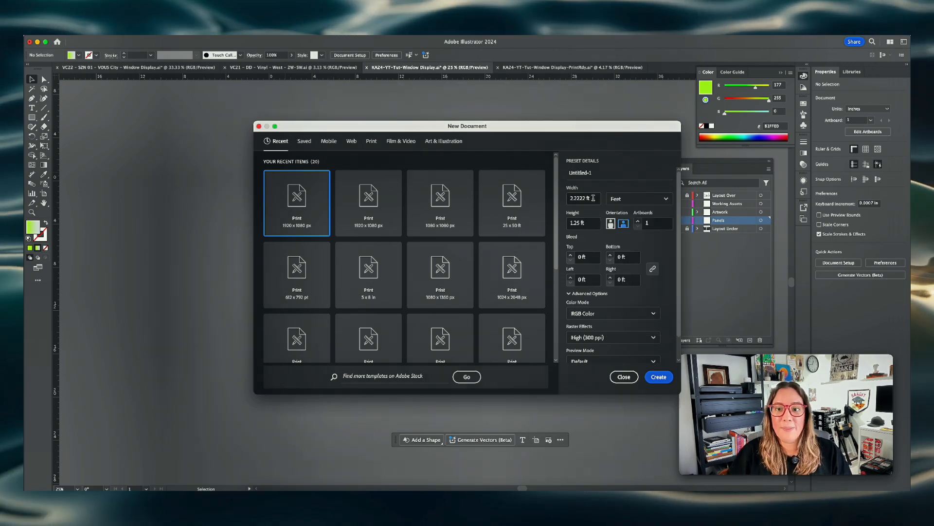
pyautogui.moveTo(592, 198); pyautogui.dragTo(561, 200)
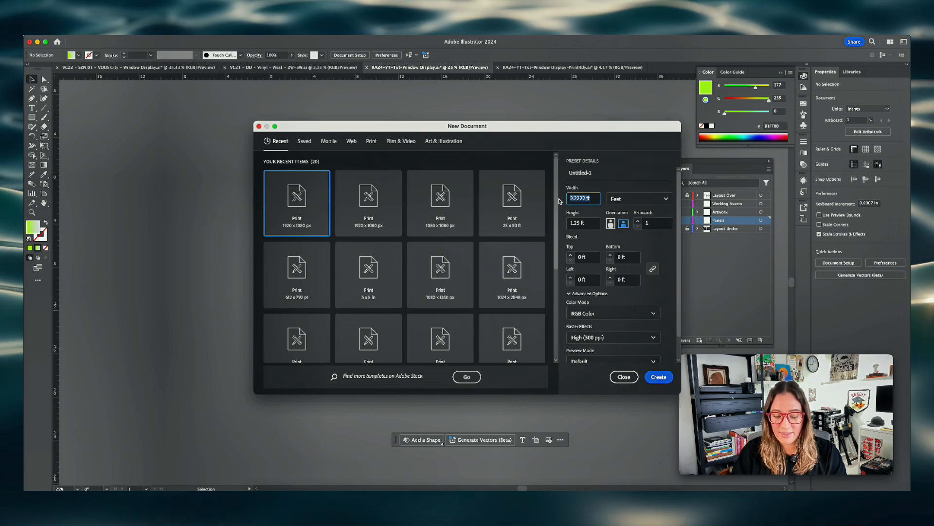
pyautogui.write('10')
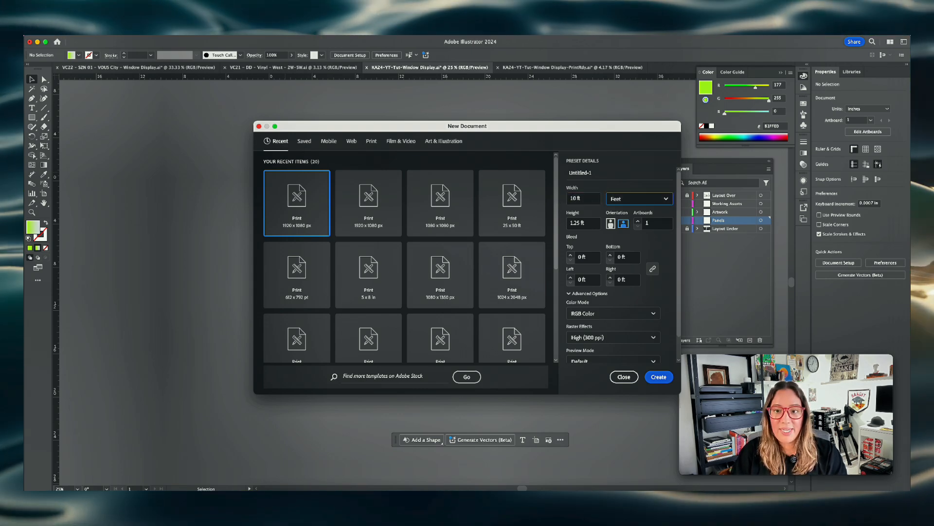
pyautogui.press('Tab')
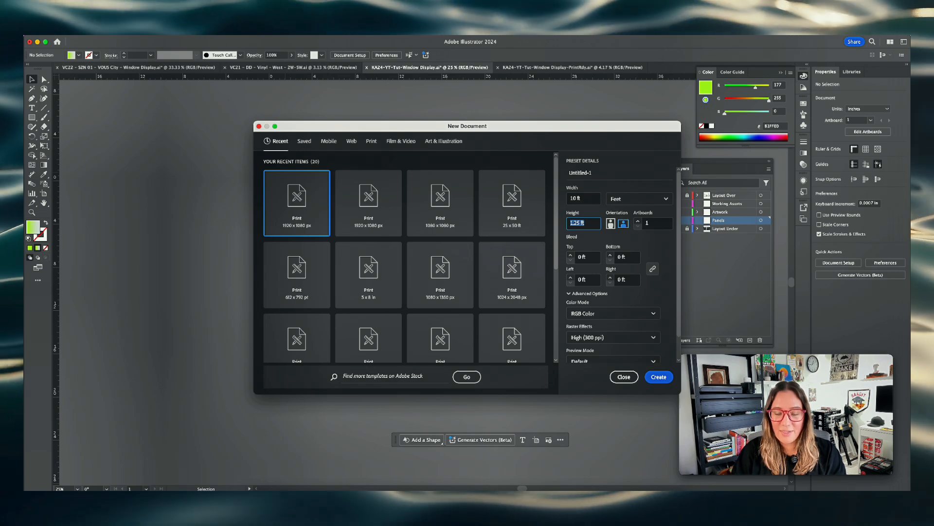
pyautogui.write('2')
pyautogui.press('Tab')
pyautogui.moveTo(595, 223); pyautogui.dragTo(564, 225)
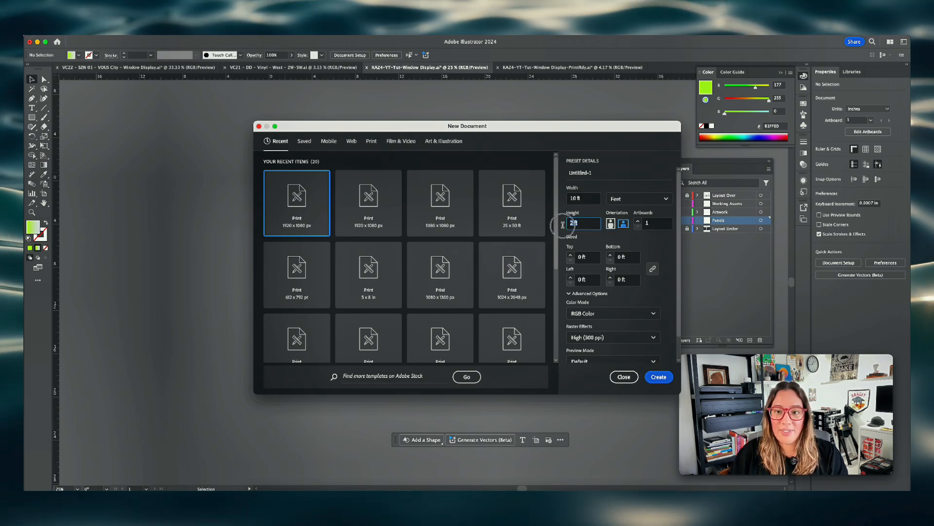
pyautogui.write('20')
pyautogui.press('Tab')
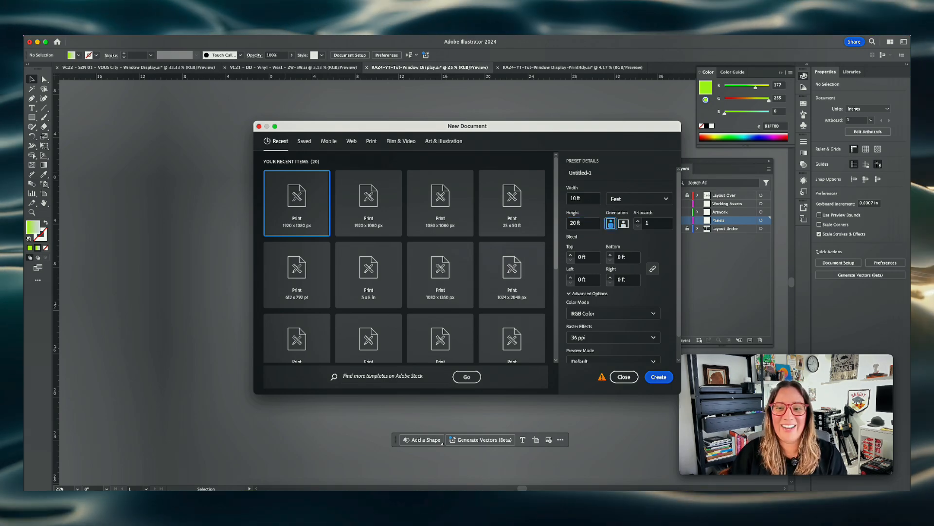
# - Set the new document's raster effects to High (300 ppi) and check the artboard size warning
pyautogui.scroll(-2, 589, 276)
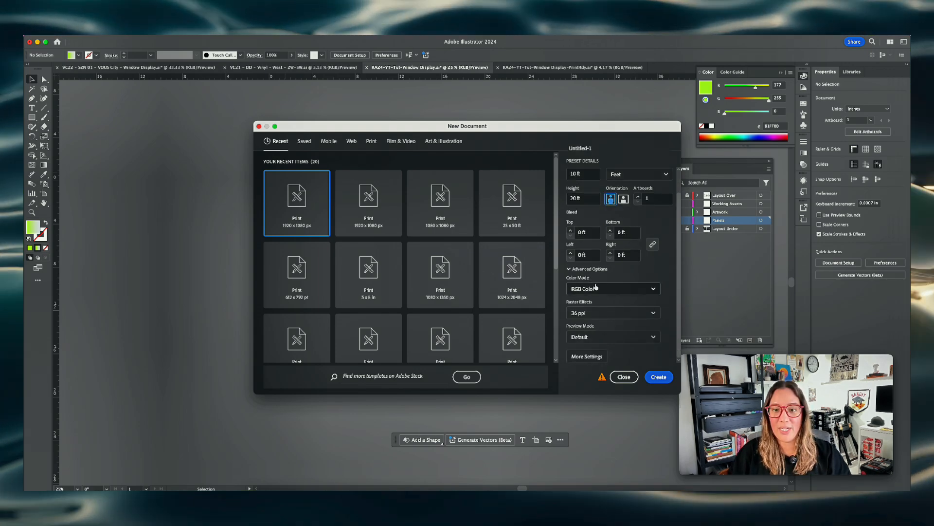
pyautogui.click(589, 314)
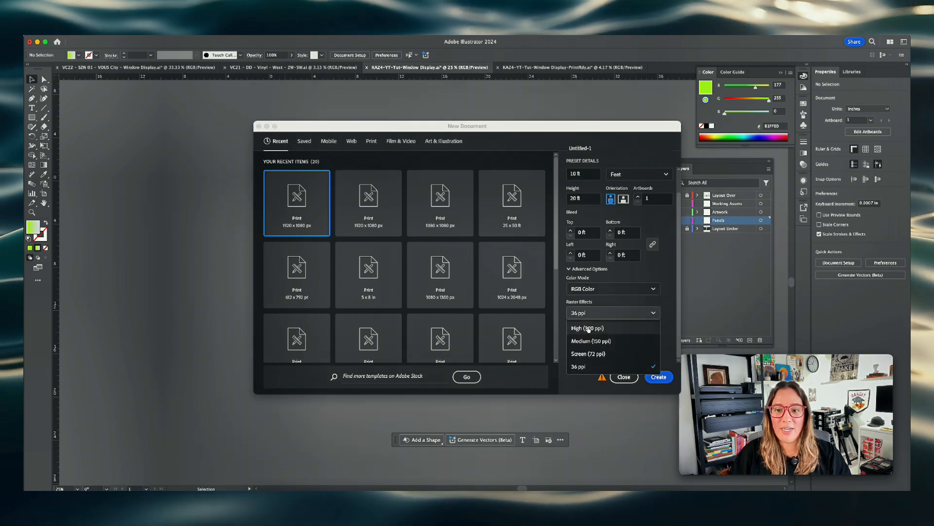
pyautogui.click(590, 325)
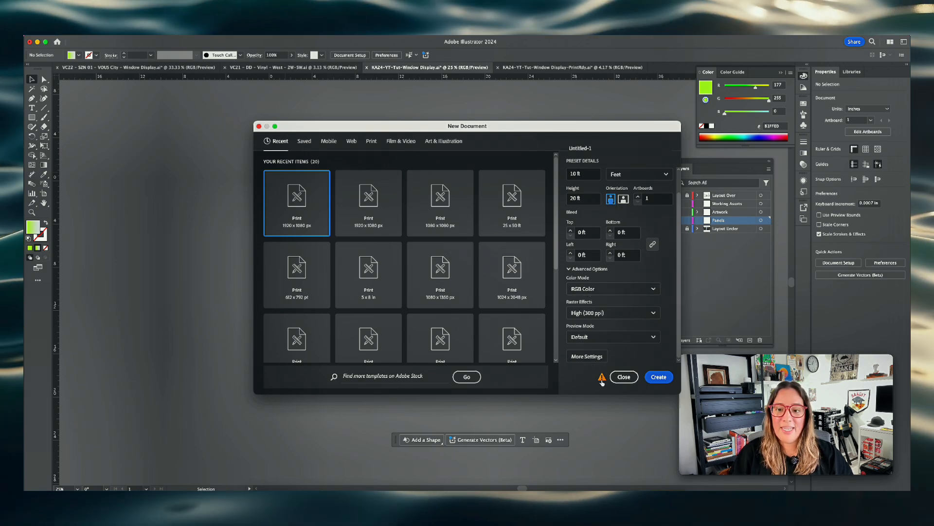
pyautogui.moveTo(602, 380)
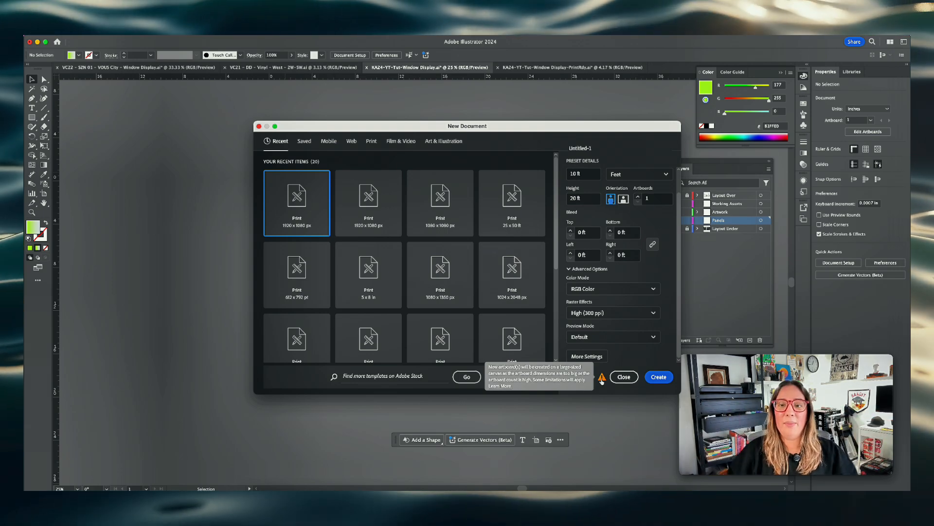
# - Change the new document's height to 10 ft and close the dialog without creating the document
pyautogui.moveTo(584, 201); pyautogui.dragTo(566, 200)
pyautogui.write('10')
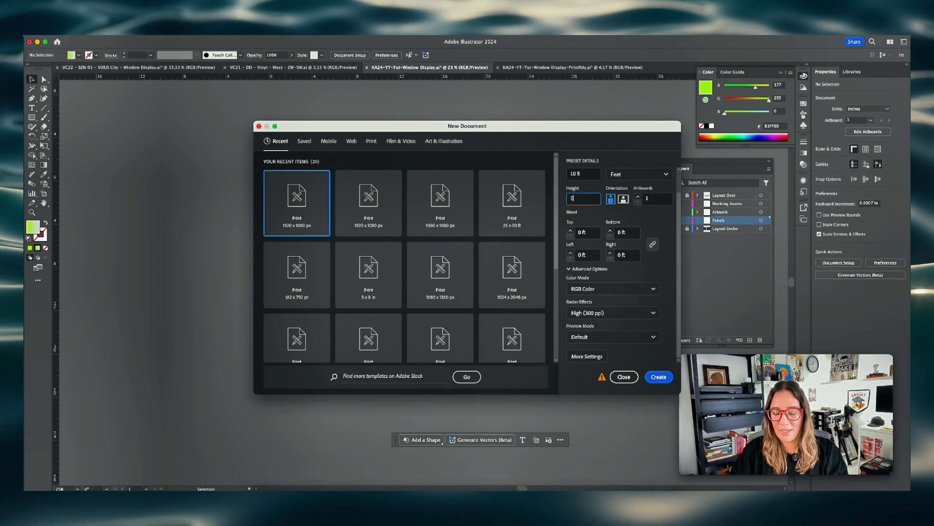
pyautogui.press('Tab')
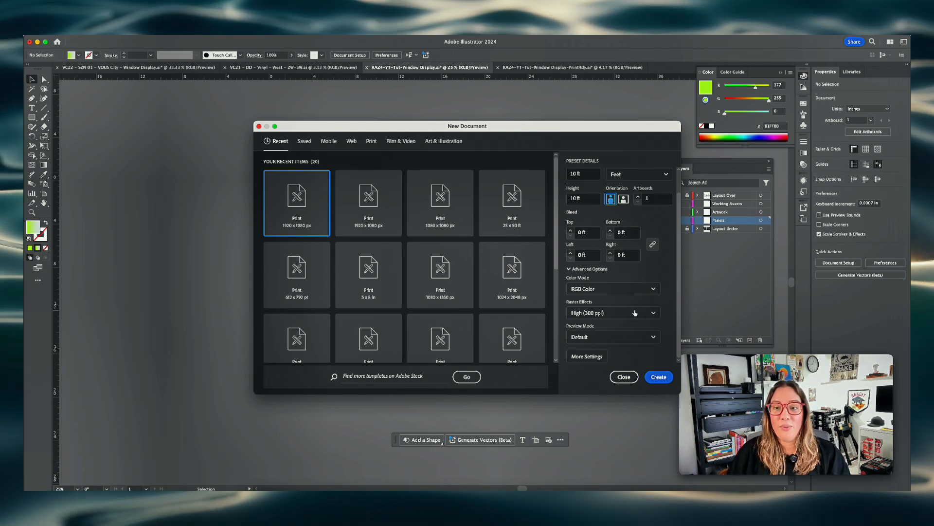
pyautogui.click(625, 377)
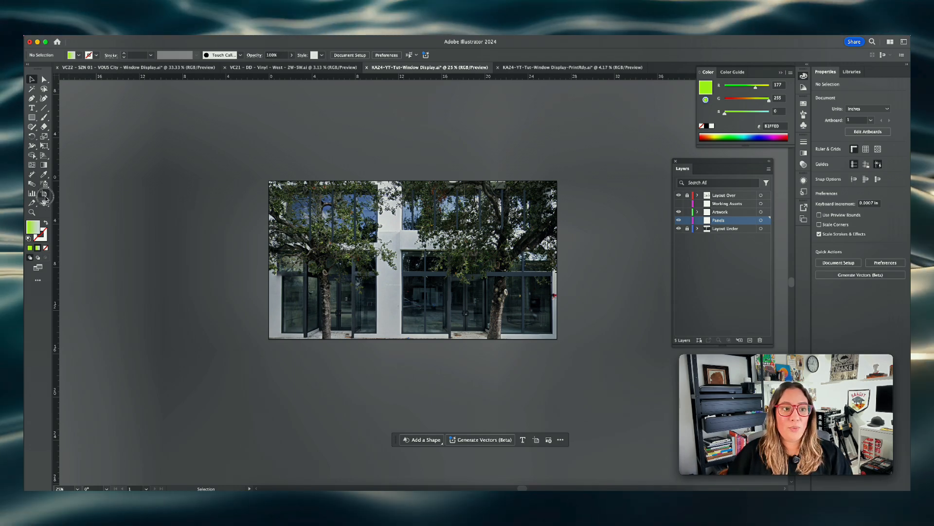
# - Examine the artboard's dimensions with the Artboard tool, leaving artboard editing without changes
pyautogui.click(44, 195)
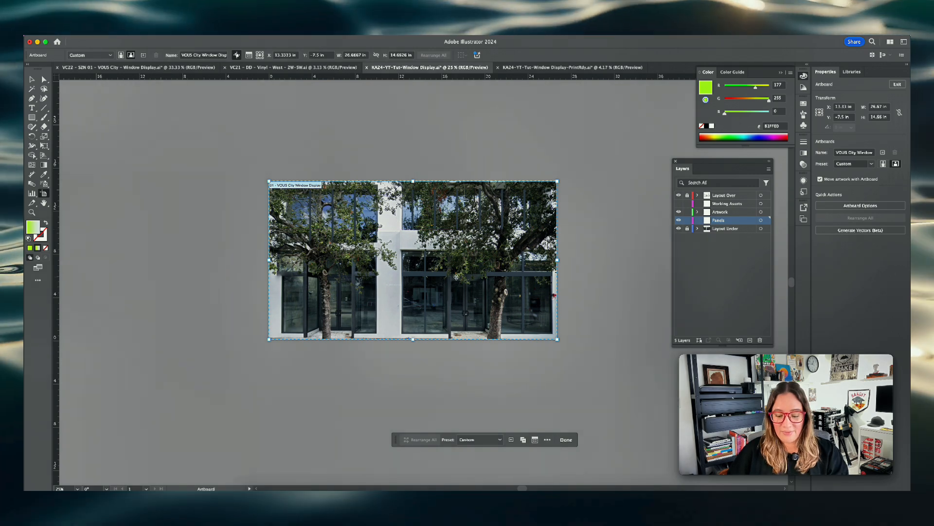
pyautogui.press('Escape')
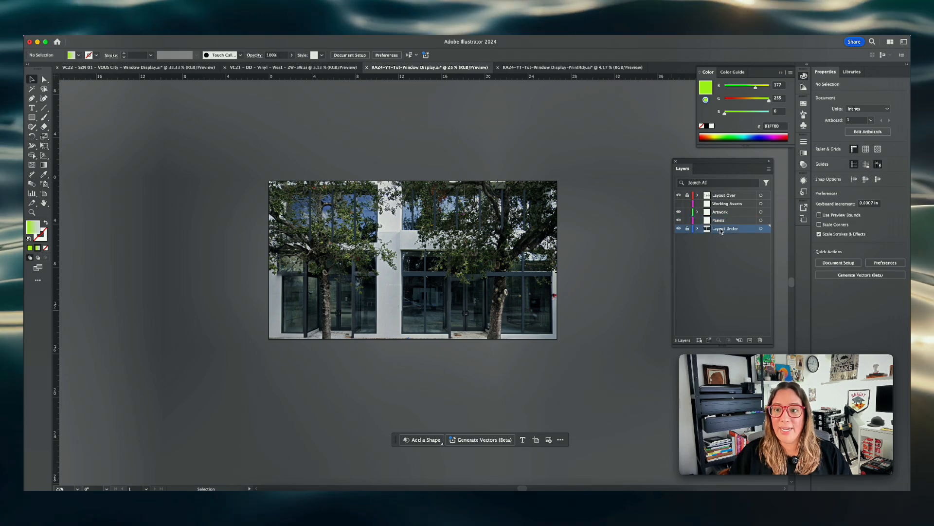
# - Show only the Layout Under layer with its storefront photo and rename the layer as Location BG
pyautogui.click(679, 229)
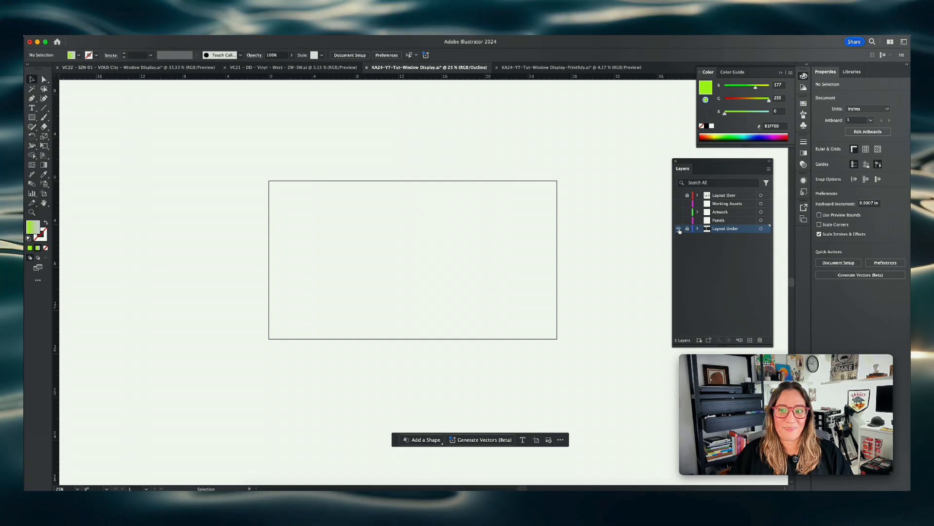
pyautogui.press('super+y')
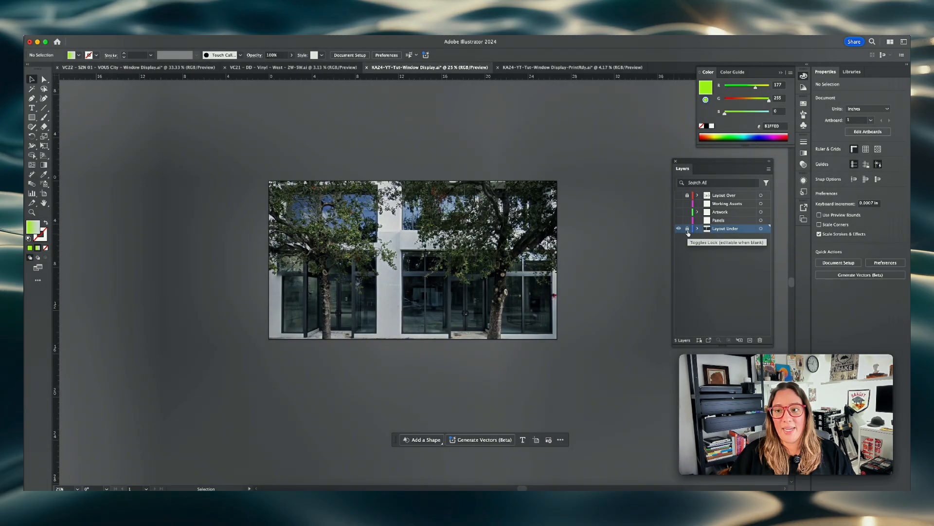
pyautogui.click(729, 232)
pyautogui.doubleClick(729, 232)
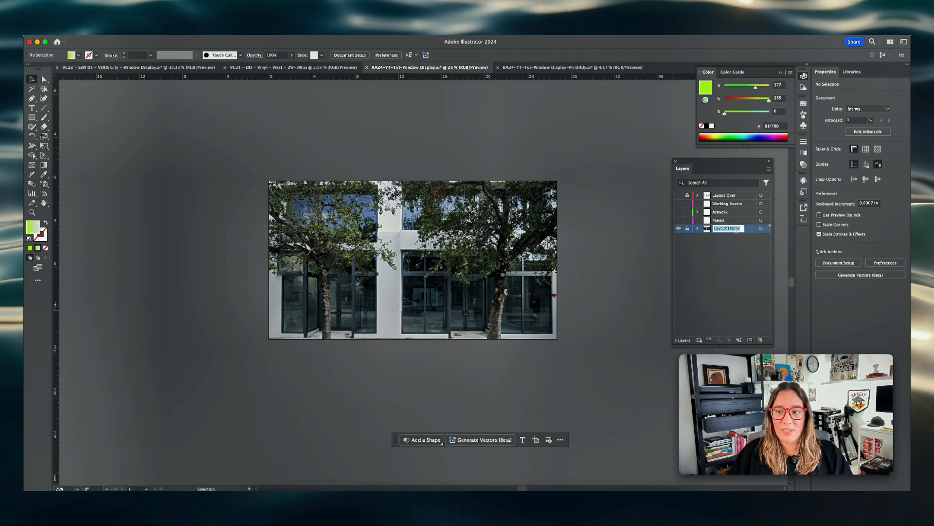
pyautogui.write('Loca')
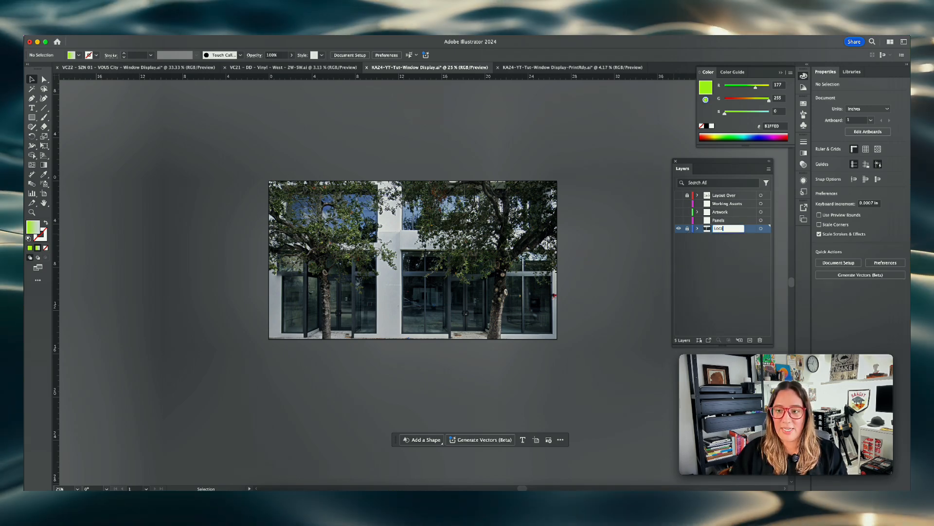
pyautogui.write('tion BC')
pyautogui.press('Return')
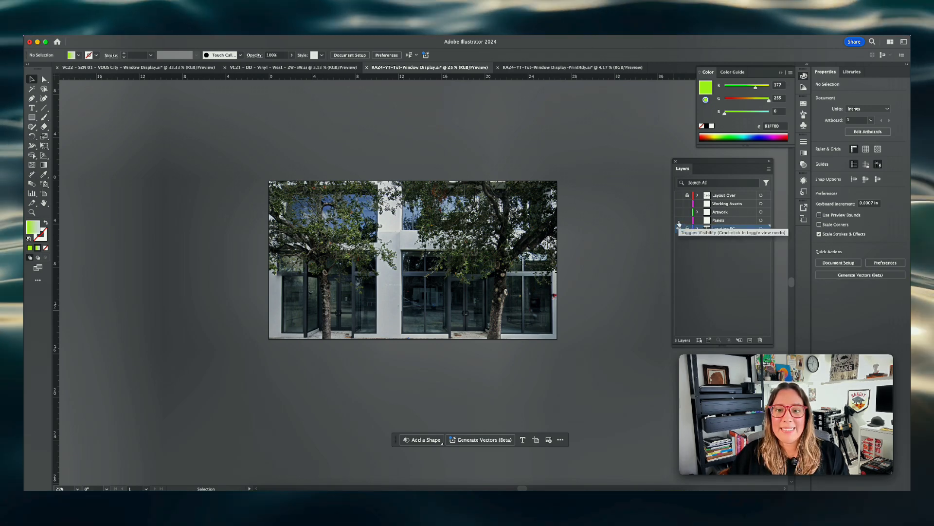
# - Show the Panels layer and draw a rectangle about 2.55 x 5.23 in on it over the storefront's rightmost window pane
pyautogui.click(678, 220)
pyautogui.click(723, 221)
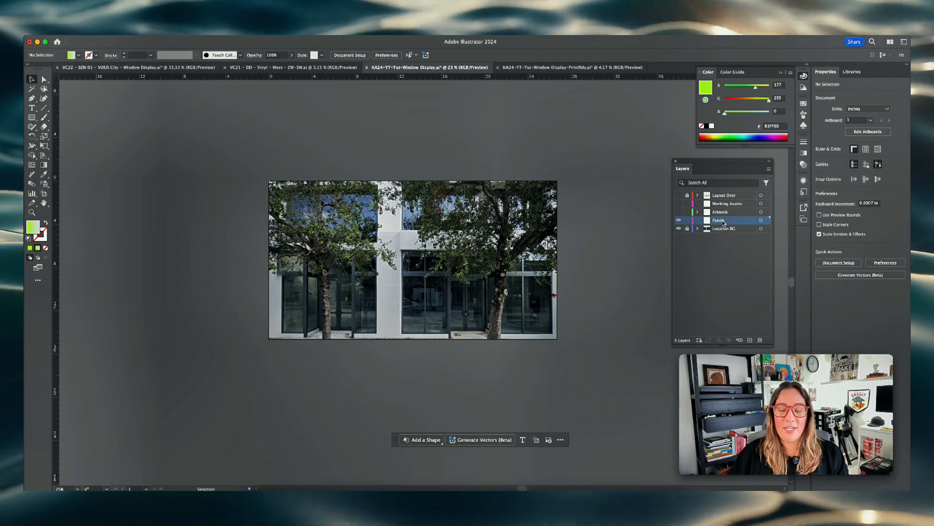
pyautogui.press('super+equal')
pyautogui.press('super+equal')
pyautogui.press('super+equal')
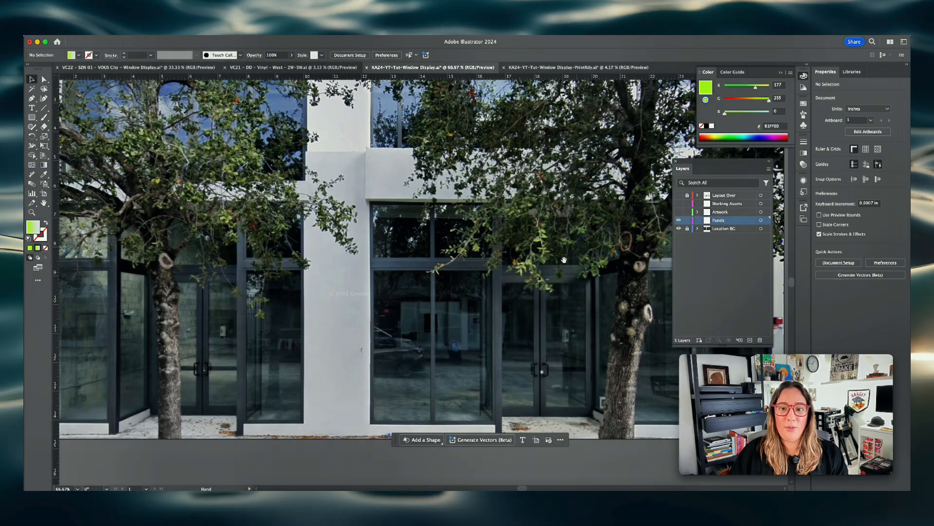
pyautogui.moveTo(568, 254); pyautogui.dragTo(244, 194)
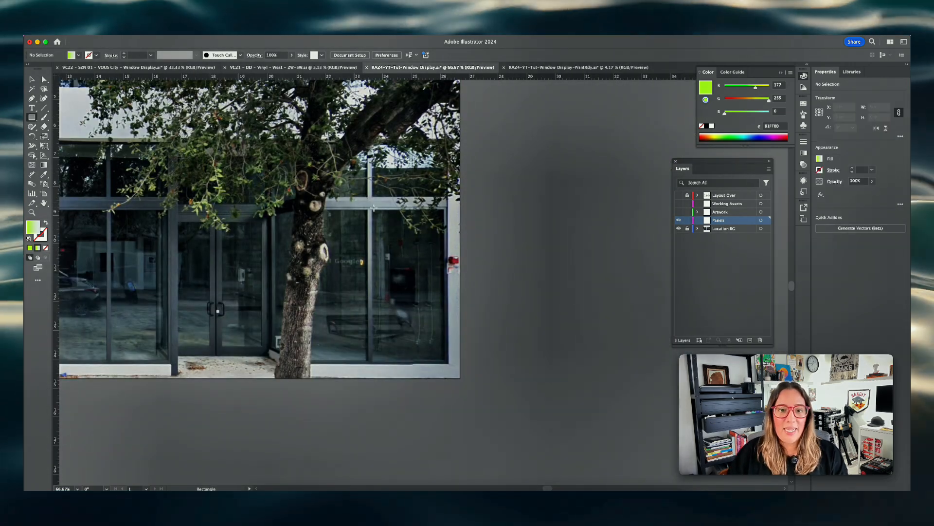
pyautogui.moveTo(373, 208); pyautogui.dragTo(446, 361)
pyautogui.press('v')
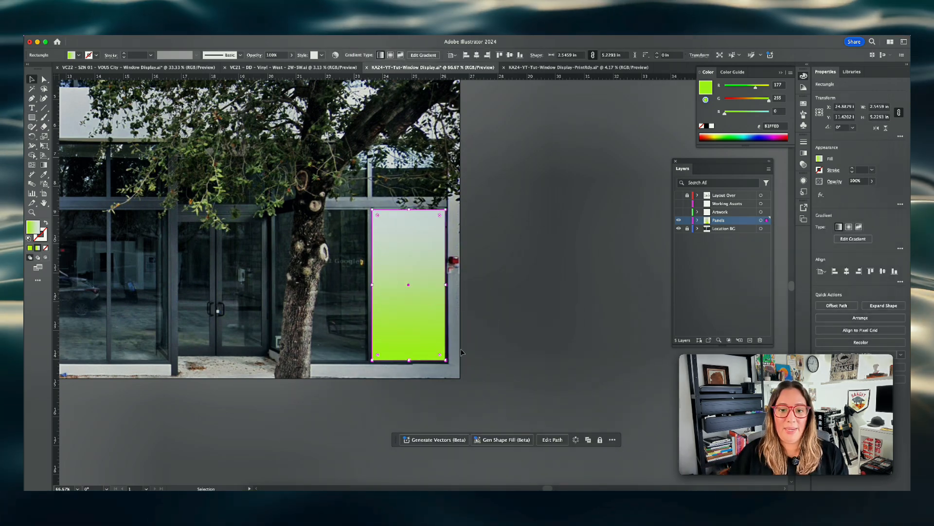
# - Duplicate the panel rectangle onto the adjacent window pane to its left
pyautogui.click(457, 355)
pyautogui.hscroll(-3, 434, 313)
pyautogui.moveTo(465, 310); pyautogui.dragTo(388, 305)
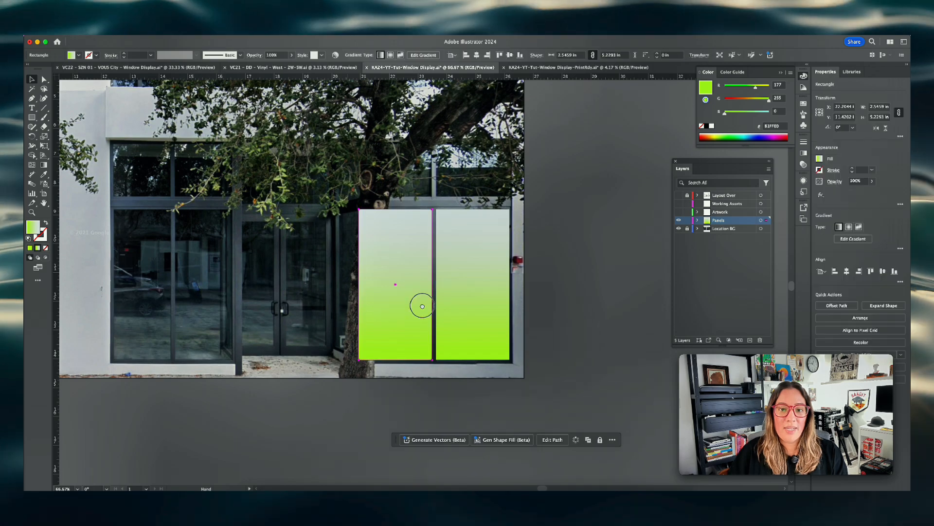
# - Duplicate the panel rectangle onto the left pane of the window left of the glass double doors
pyautogui.hscroll(-4, 388, 305)
pyautogui.click(334, 297)
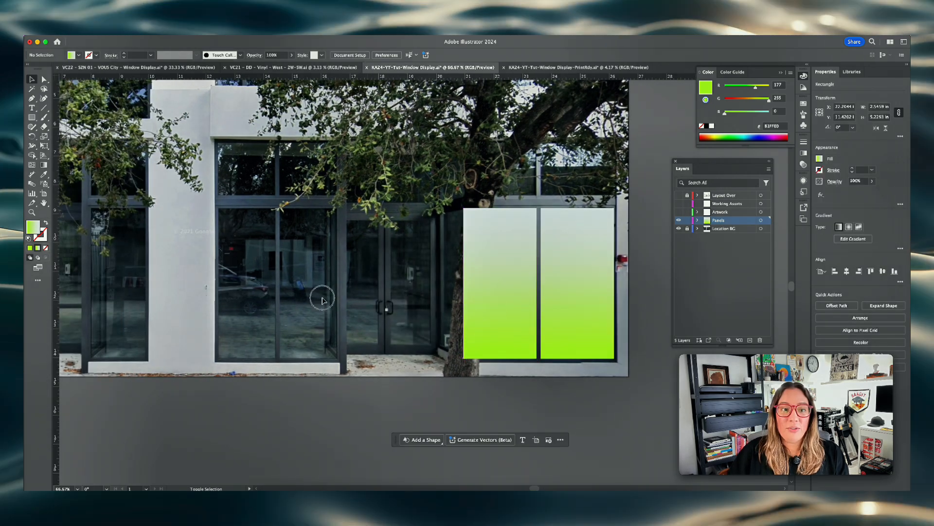
pyautogui.click(495, 311)
pyautogui.click(302, 302)
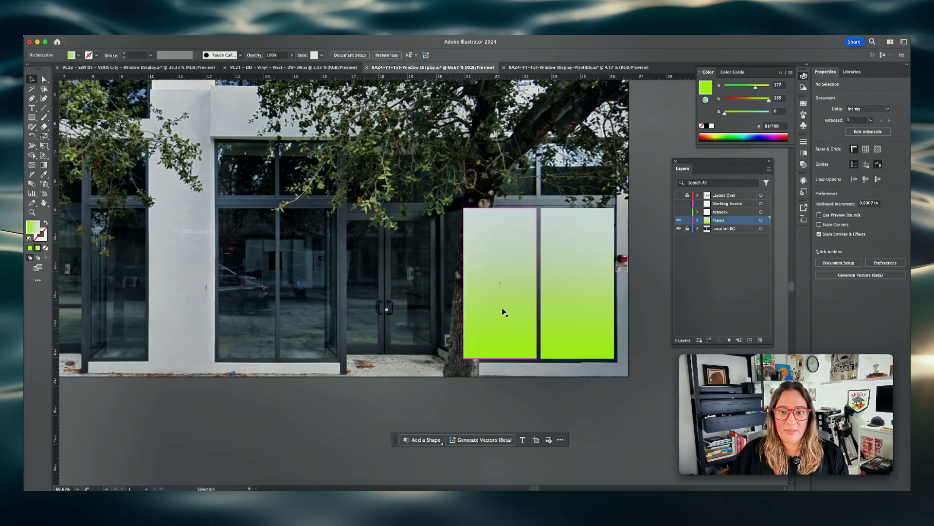
pyautogui.click(501, 311)
pyautogui.click(345, 301)
pyautogui.click(486, 302)
pyautogui.moveTo(492, 307); pyautogui.dragTo(245, 295)
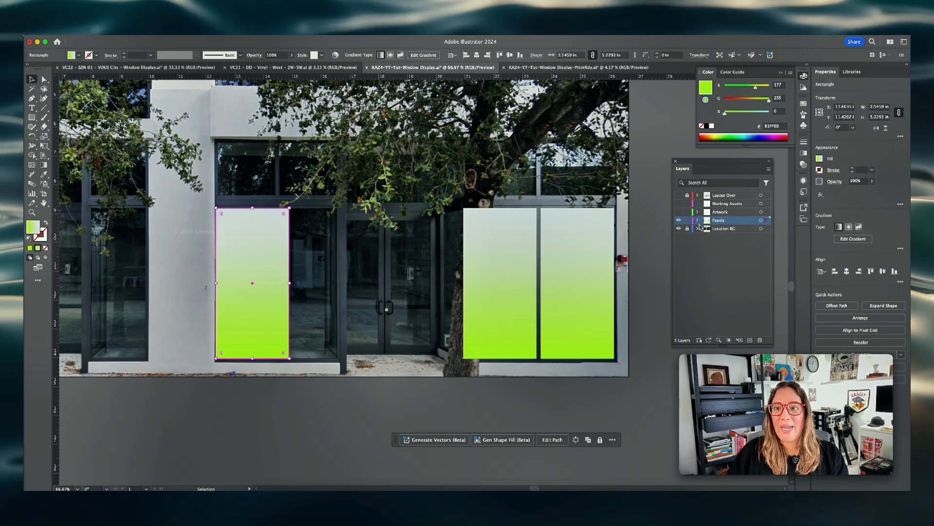
# - Lock the Panels layer and make the Artwork layer visible
pyautogui.moveTo(473, 227); pyautogui.dragTo(549, 245)
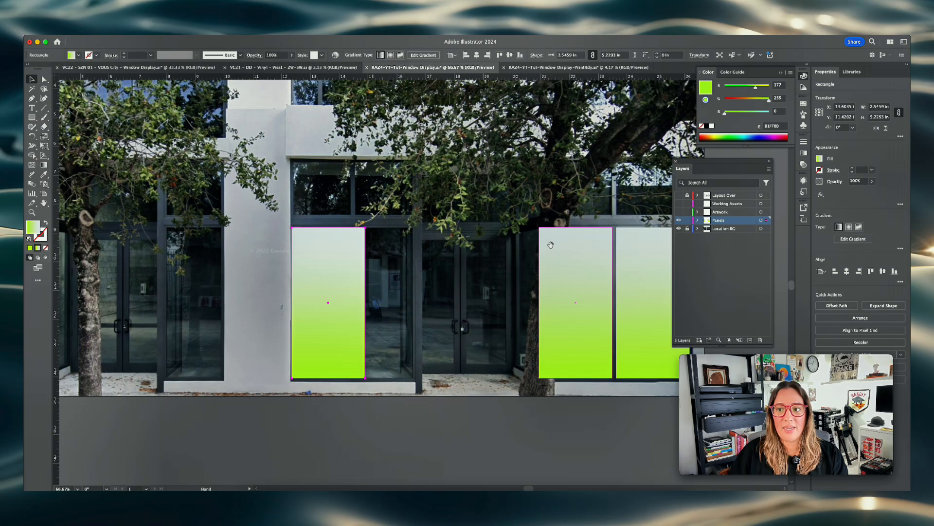
pyautogui.click(687, 220)
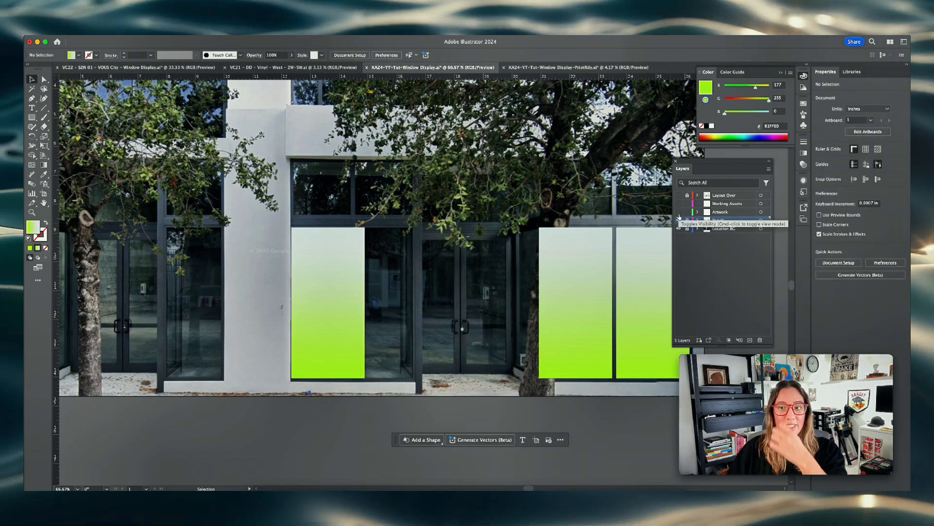
pyautogui.click(679, 212)
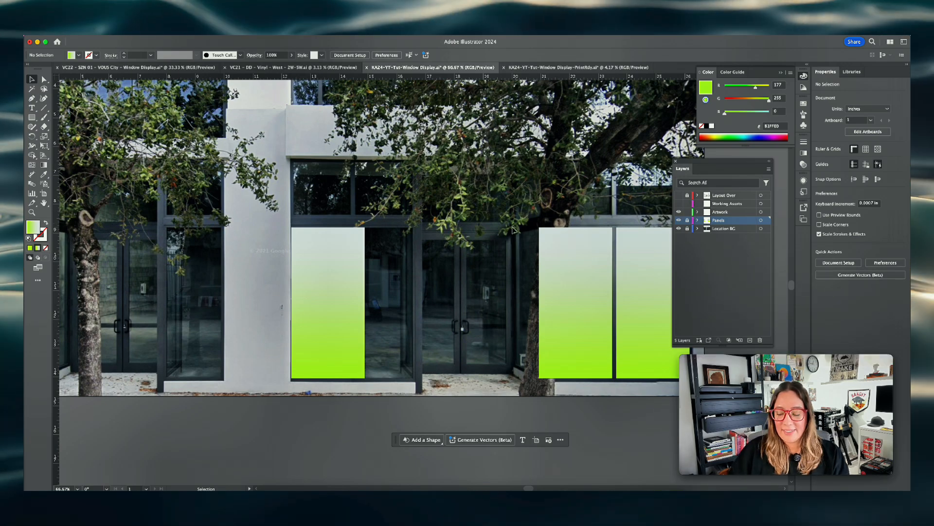
# - Add the text "happy" on the Artwork layer over the left panel of the rightmost pair of window panels
pyautogui.press('super+1')
pyautogui.moveTo(458, 257); pyautogui.dragTo(227, 246)
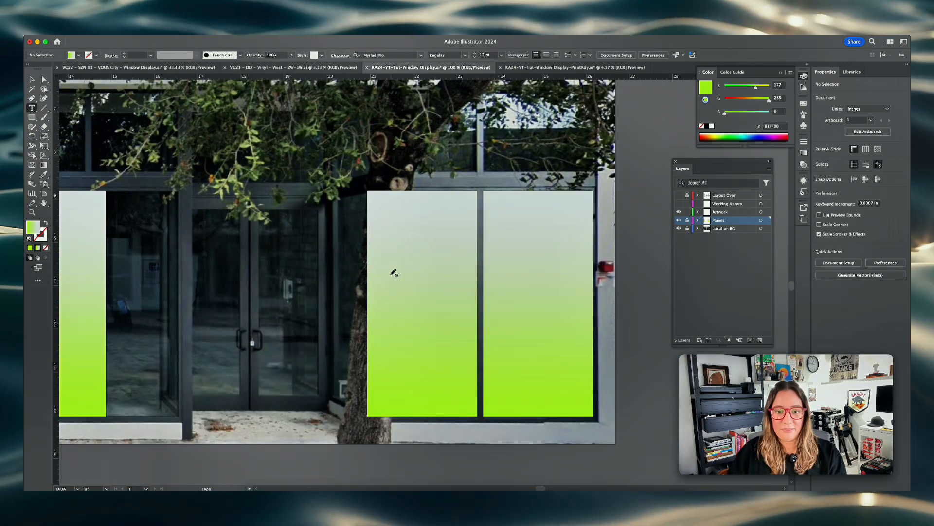
pyautogui.press('t')
pyautogui.click(720, 211)
pyautogui.click(407, 251)
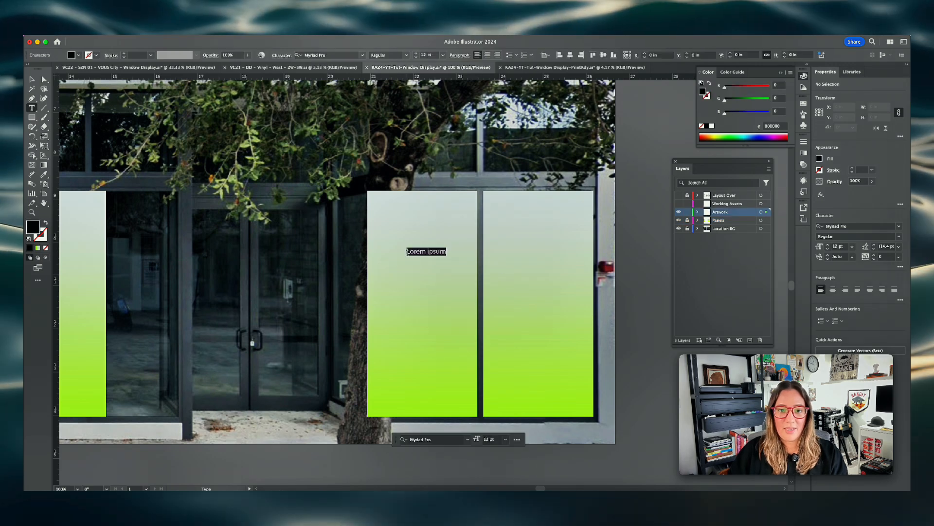
pyautogui.write('happy')
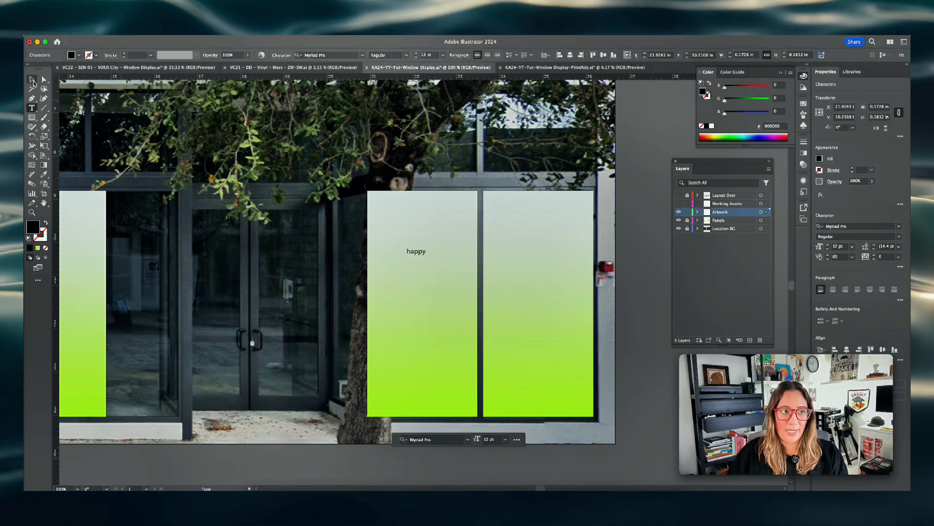
# - Enlarge the "happy" text to about 2.7 in wide and move it lower across the rightmost pair of panels
pyautogui.press('Escape')
pyautogui.moveTo(428, 255); pyautogui.dragTo(558, 299)
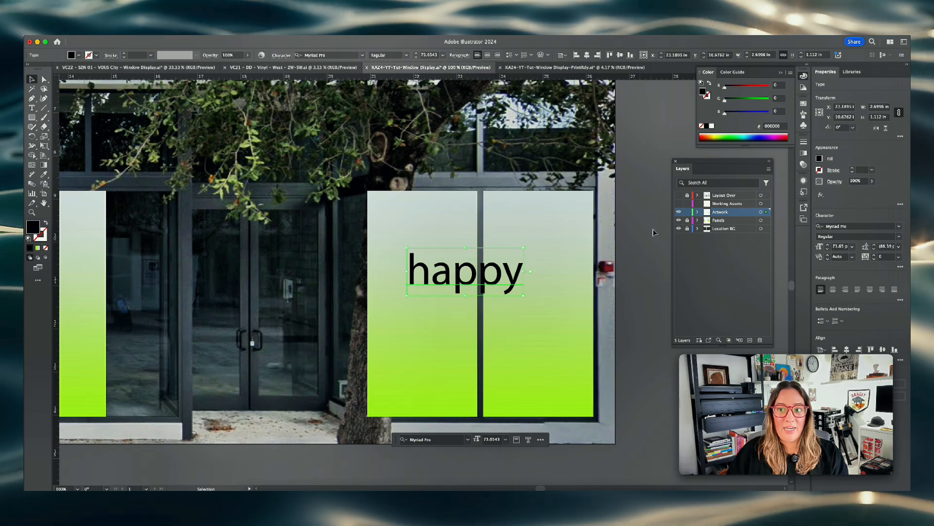
pyautogui.moveTo(465, 285); pyautogui.dragTo(482, 350)
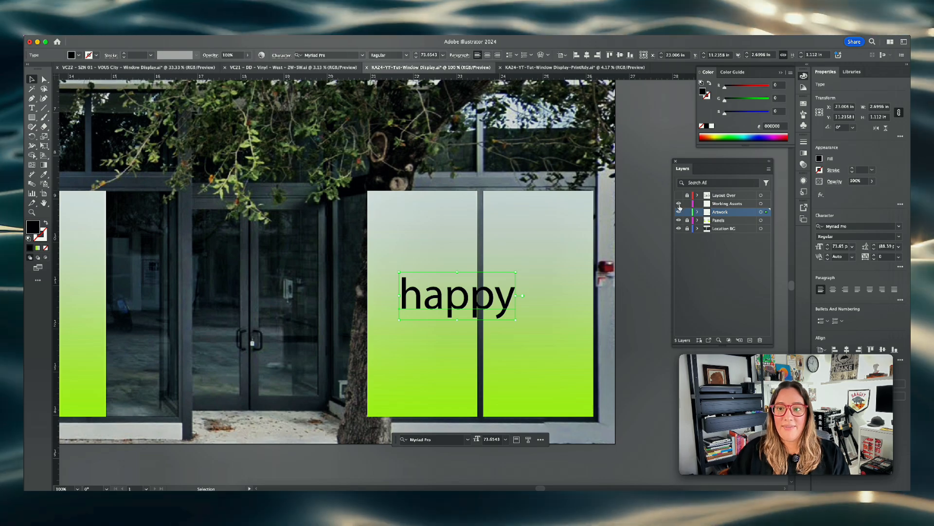
# - Make the Working Assets layer visible and place three copies of the "happy" text below the artboard
pyautogui.press('a')
pyautogui.press('super+minus')
pyautogui.press('super+minus')
pyautogui.press('super+minus')
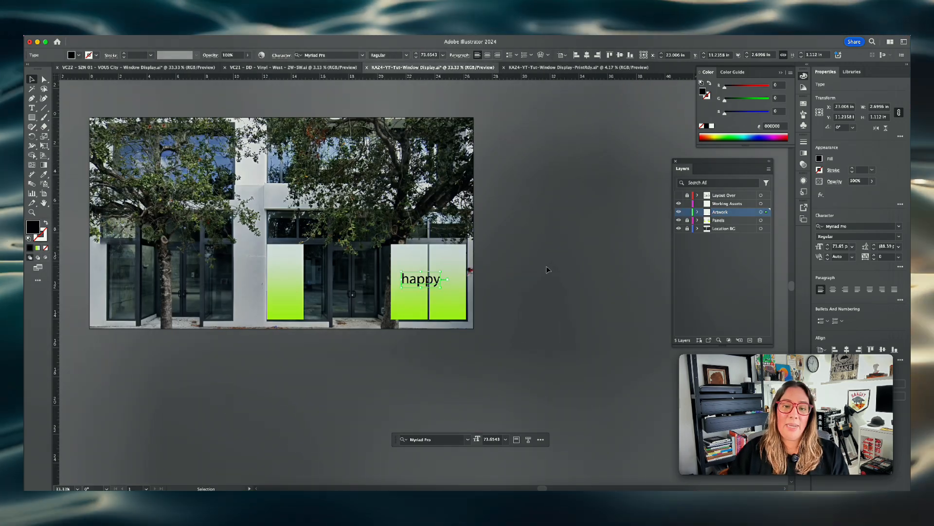
pyautogui.press('super+minus')
pyautogui.moveTo(410, 284); pyautogui.dragTo(409, 352)
pyautogui.hscroll(-5, 445, 297)
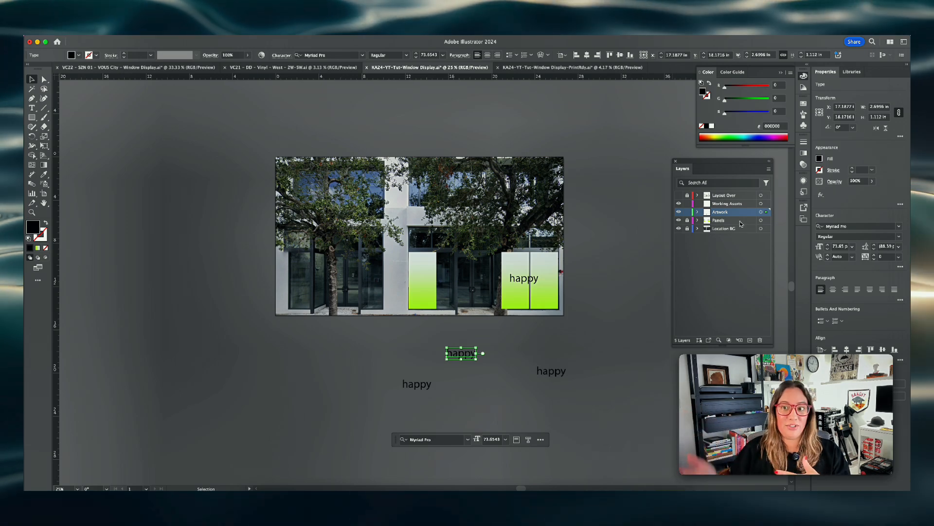
# - Move the three "happy" copies below the artboard onto the Working Assets layer and hide that layer
pyautogui.moveTo(358, 338); pyautogui.dragTo(594, 402)
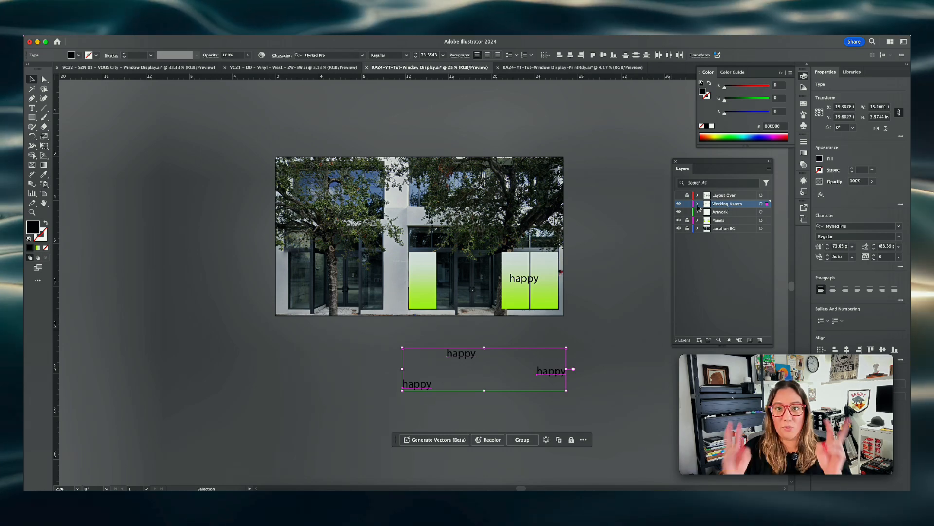
pyautogui.click(679, 203)
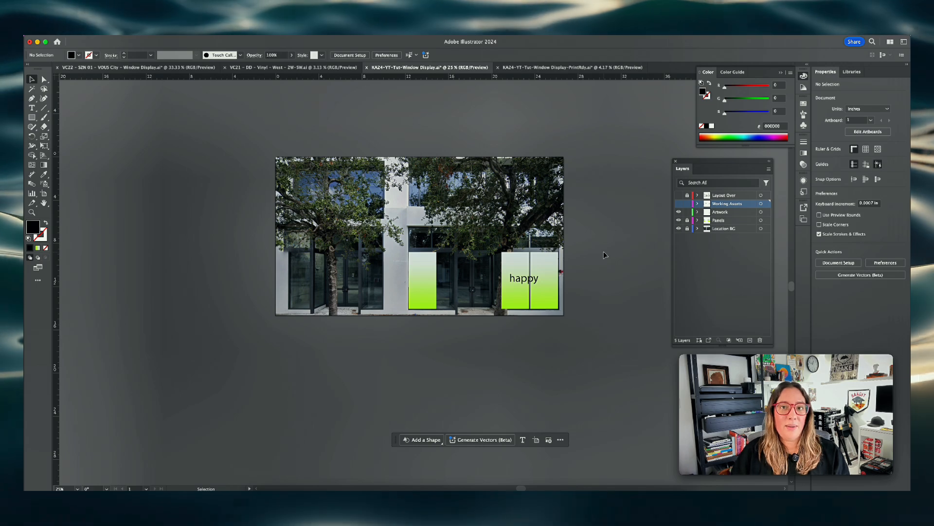
# - Preview the panels and text beneath the Layout Over layer's tree and window-frame cut-outs, and hide that layer again
pyautogui.click(679, 195)
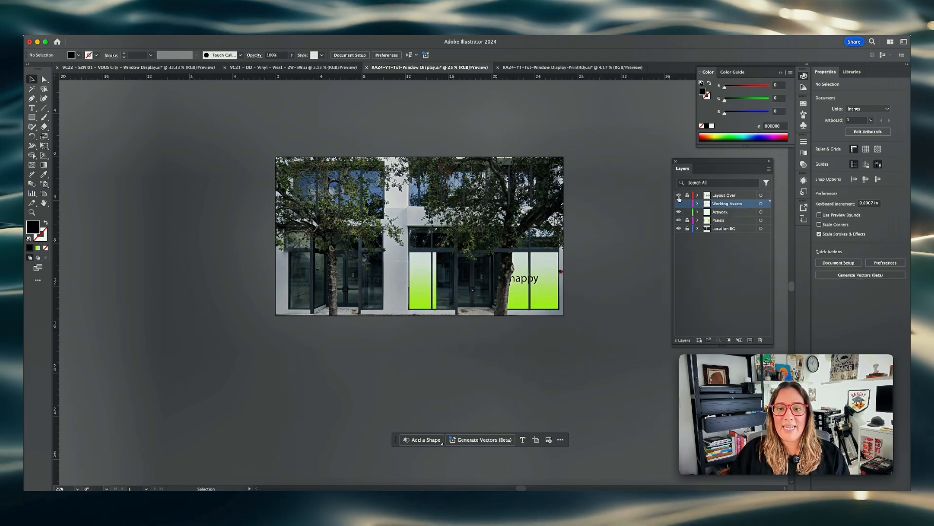
pyautogui.press('super+equal')
pyautogui.moveTo(588, 235); pyautogui.dragTo(514, 248)
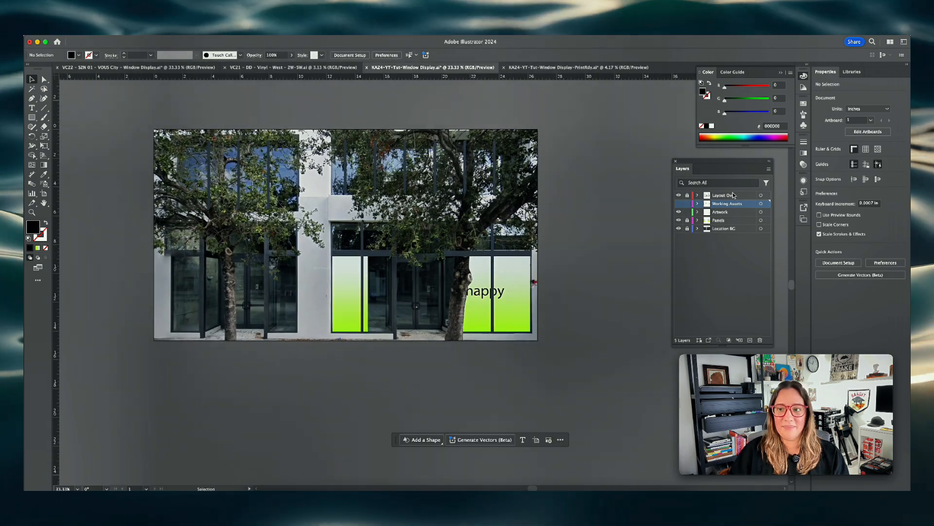
pyautogui.press('super+equal')
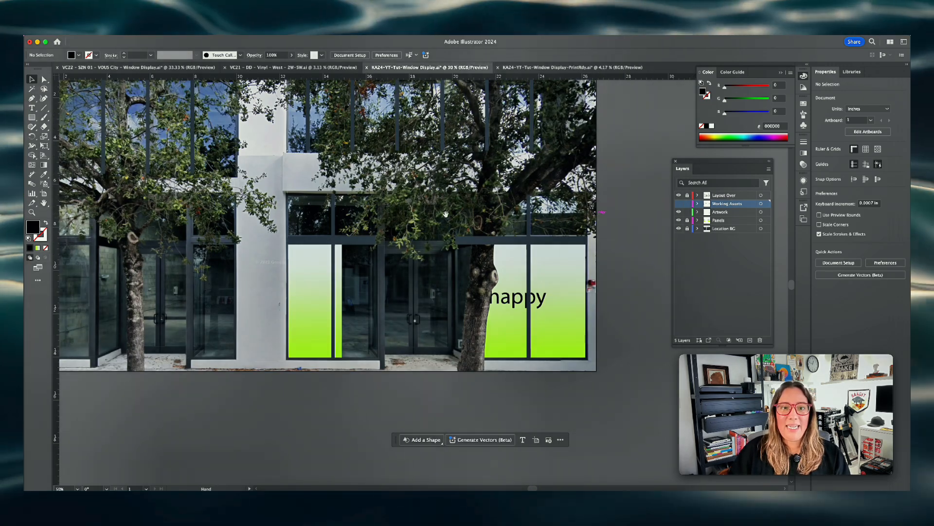
pyautogui.hscroll(-3, 484, 219)
pyautogui.click(679, 195)
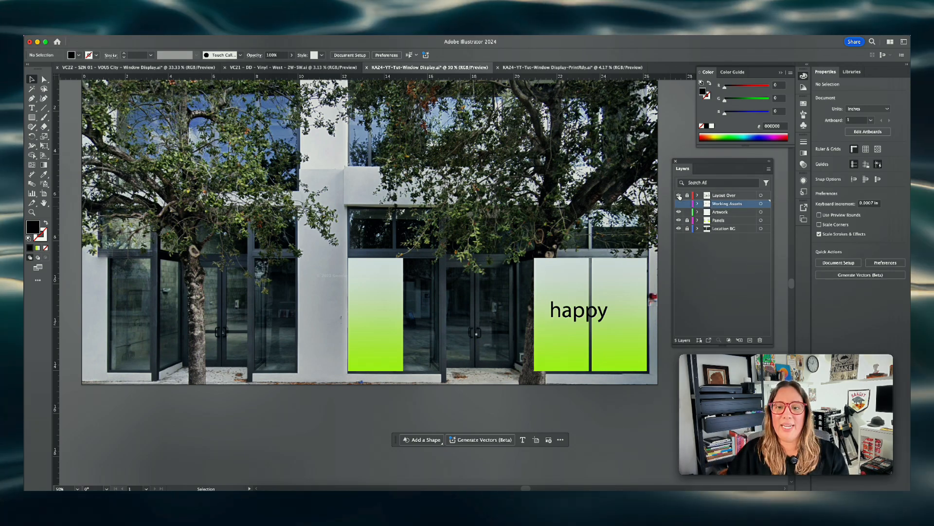
# - View the Location BG layer on its own, and restore the visibility of the Panels and Artwork layers
pyautogui.press('super+minus')
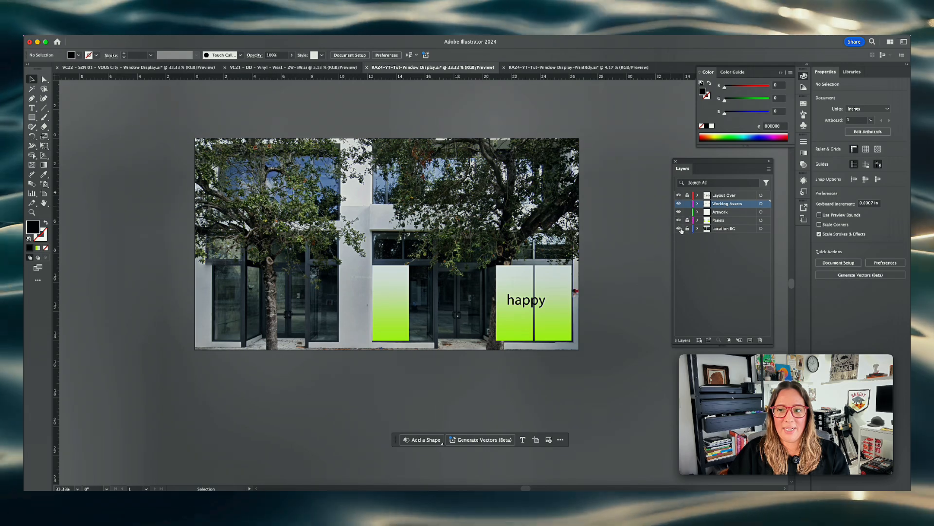
pyautogui.click(679, 195)
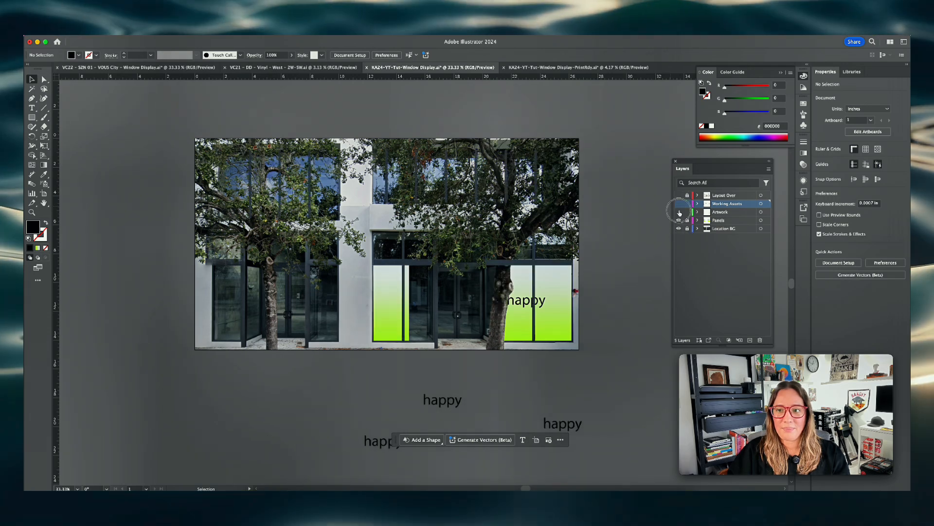
pyautogui.keyDown('alt'); pyautogui.click(679, 228); pyautogui.keyUp('alt')
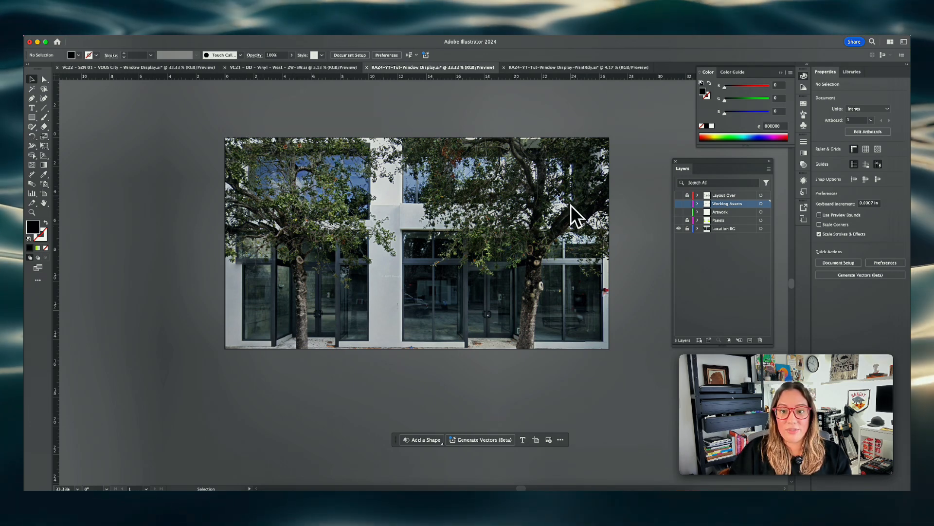
pyautogui.click(679, 220)
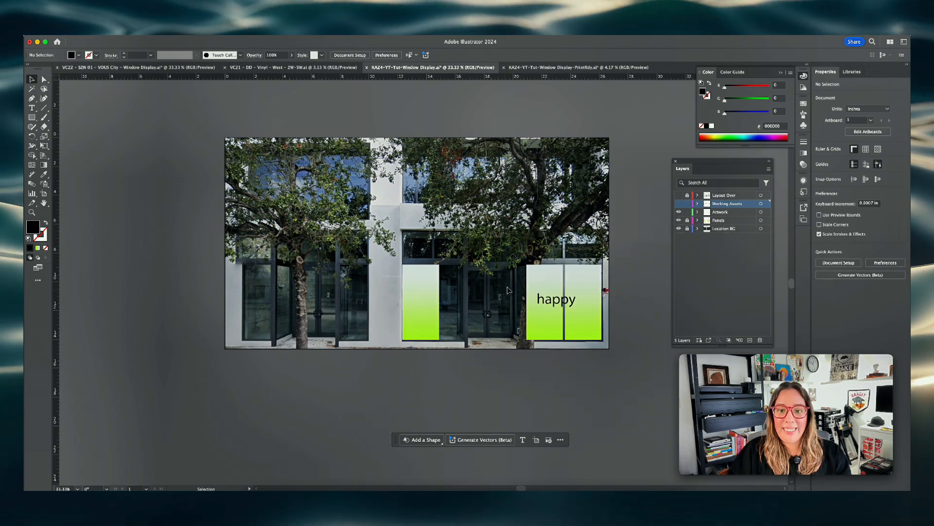
pyautogui.scroll(2, 507, 290)
pyautogui.hscroll(5, 296, 277)
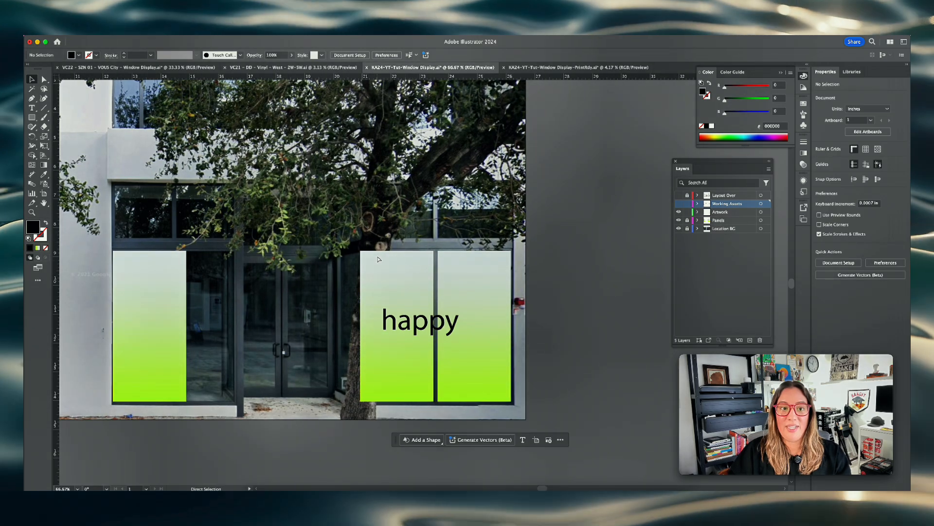
pyautogui.scroll(-1, 379, 258)
pyautogui.scroll(-1, 378, 258)
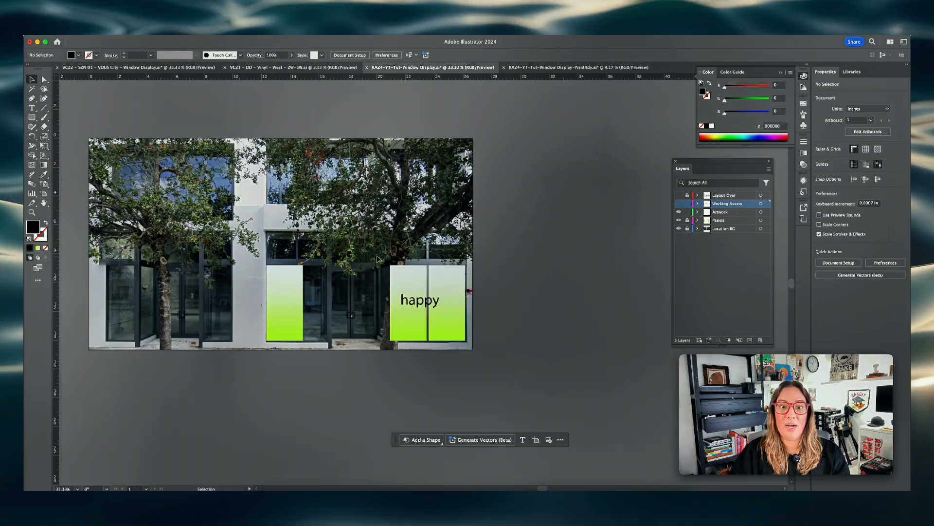
pyautogui.moveTo(341, 255); pyautogui.dragTo(476, 258)
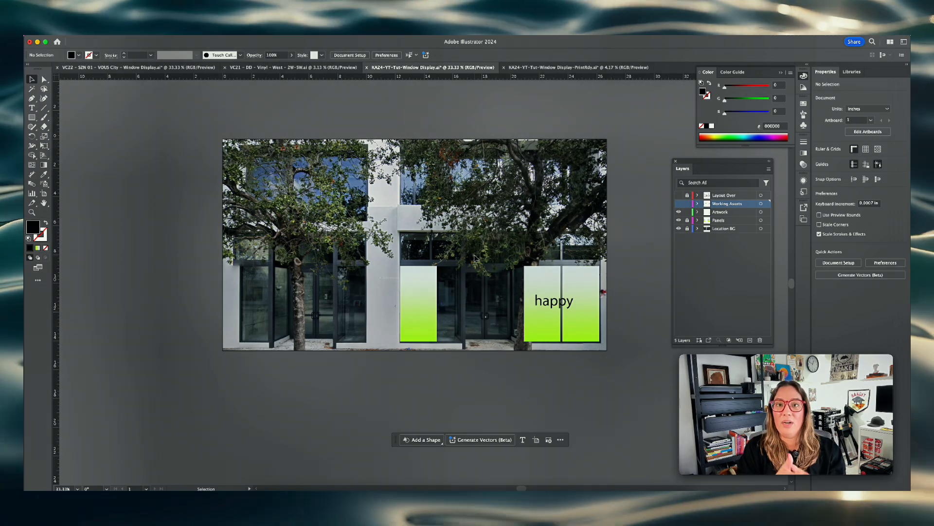
pyautogui.moveTo(545, 259); pyautogui.dragTo(555, 259)
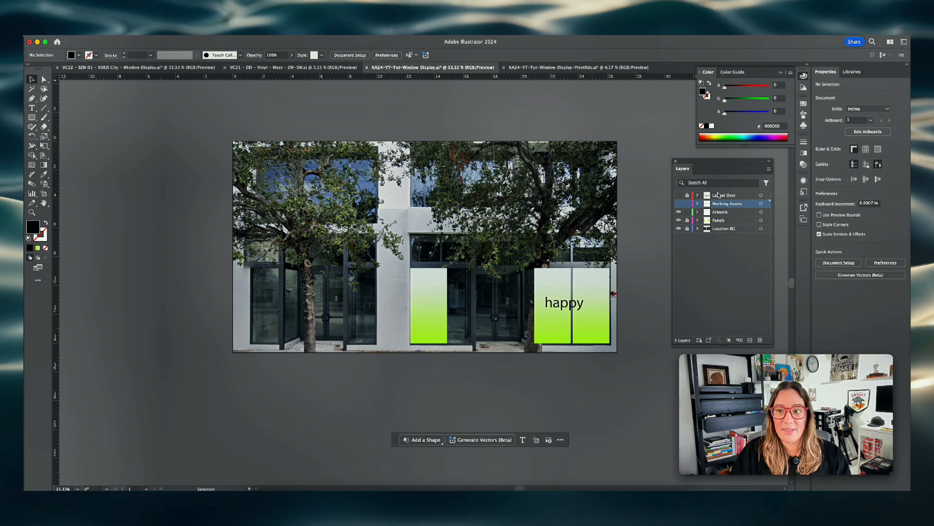
# - Show the Layout Over layer and briefly hide the Location BG layer to examine the overlay cut-outs
pyautogui.click(680, 196)
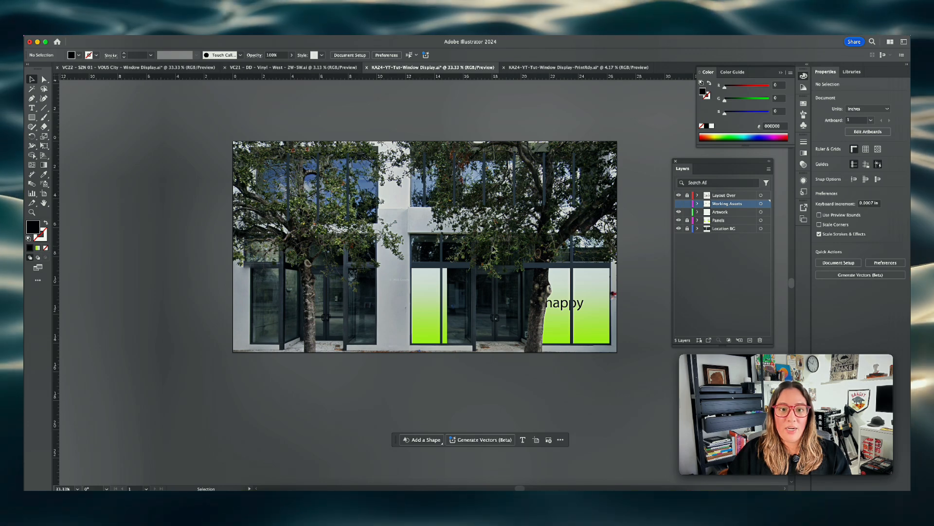
pyautogui.click(679, 229)
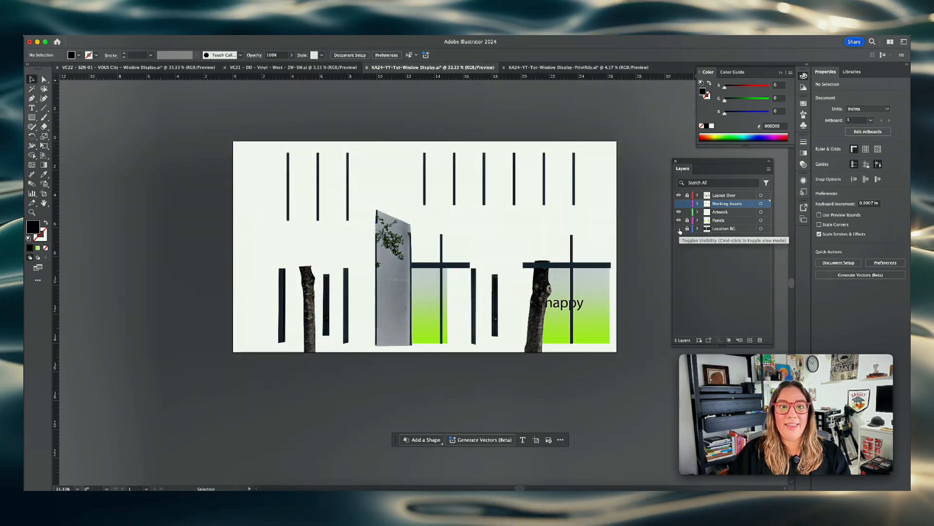
pyautogui.click(680, 229)
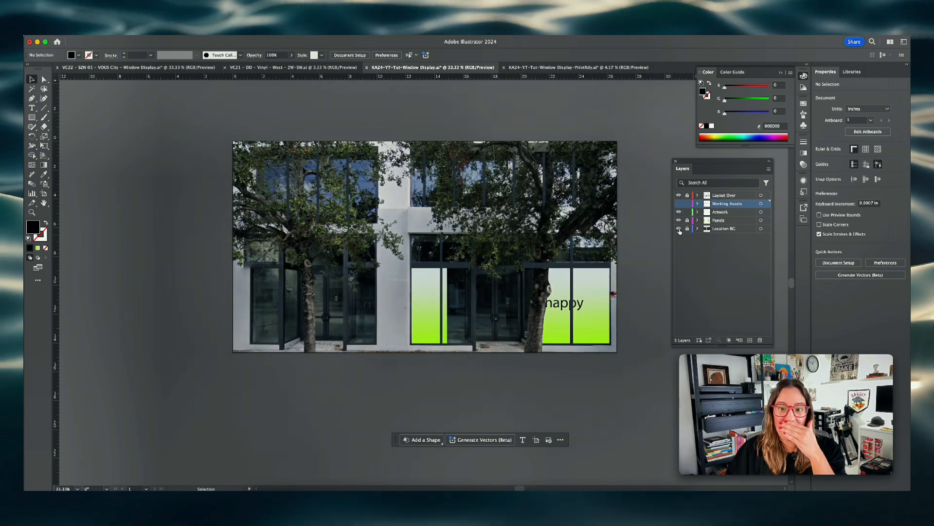
pyautogui.click(558, 305)
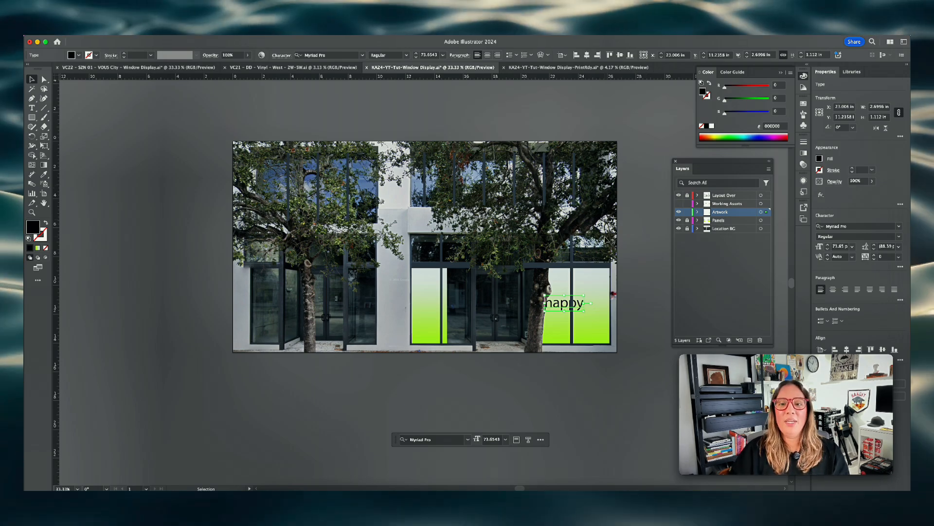
pyautogui.press('super+equal')
pyautogui.moveTo(313, 270); pyautogui.dragTo(609, 302)
pyautogui.click(477, 294)
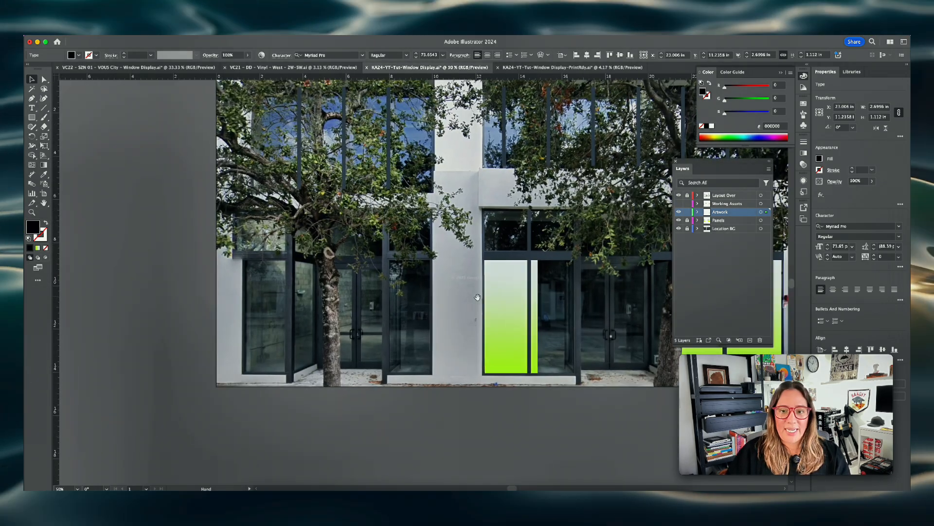
pyautogui.moveTo(672, 233); pyautogui.dragTo(506, 253)
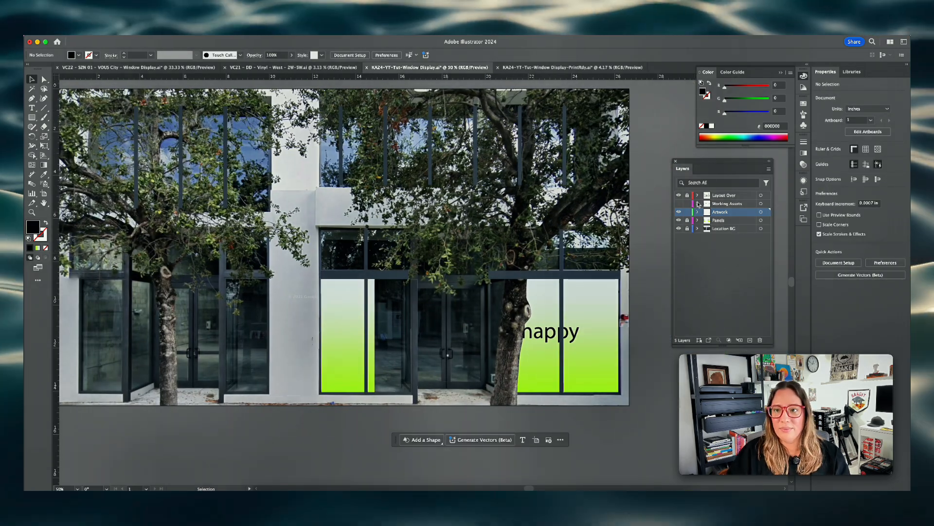
# - Hide the Layout Over and Artwork layers, keeping only the Panels layer visible over the Location BG photo
pyautogui.click(679, 220)
pyautogui.click(679, 213)
pyautogui.click(679, 195)
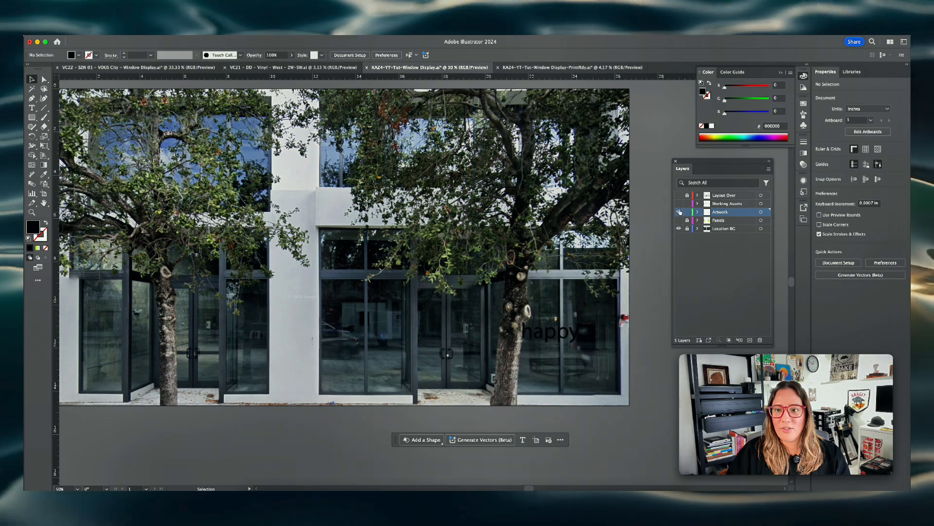
pyautogui.moveTo(471, 242)
pyautogui.mouseDown()
pyautogui.moveTo(519, 235)
pyautogui.moveTo(481, 232)
pyautogui.mouseUp()
pyautogui.click(679, 220)
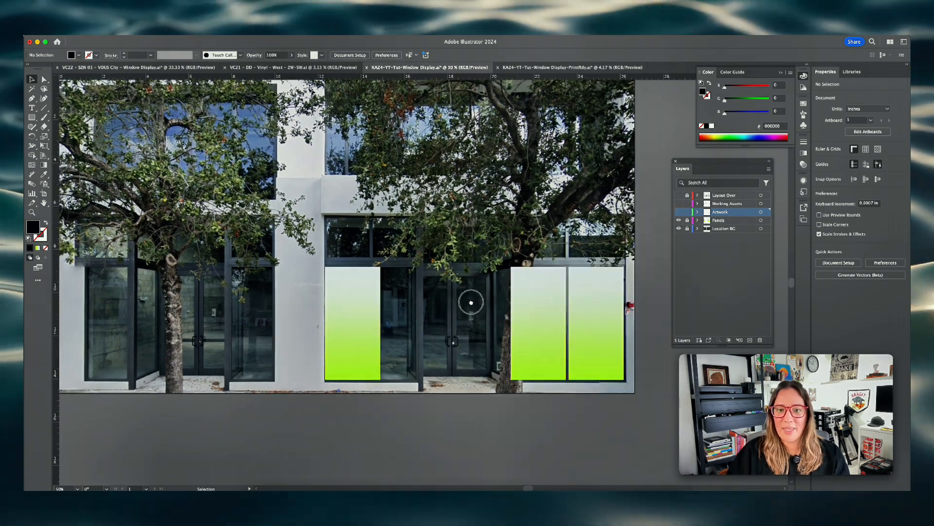
# - Unlock the Panels layer and delete the left panel of the rightmost pair of window panels
pyautogui.scroll(3, 482, 306)
pyautogui.hscroll(3, 481, 300)
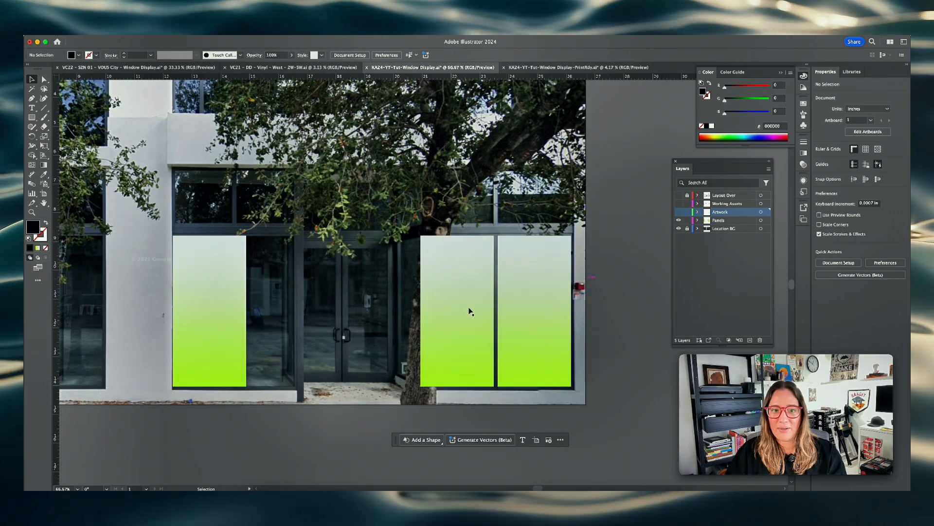
pyautogui.hscroll(-15, 490, 309)
pyautogui.moveTo(564, 301); pyautogui.dragTo(225, 294)
pyautogui.press('super+equal')
pyautogui.moveTo(474, 252); pyautogui.dragTo(526, 252)
pyautogui.press('Delete')
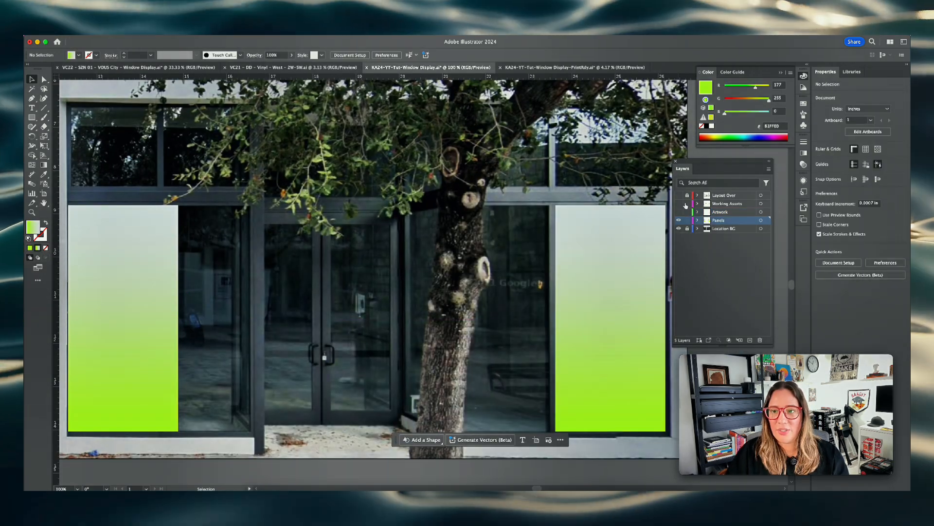
# - Check the remaining panels with the Layout Over layer shown, and hide it again
pyautogui.click(679, 196)
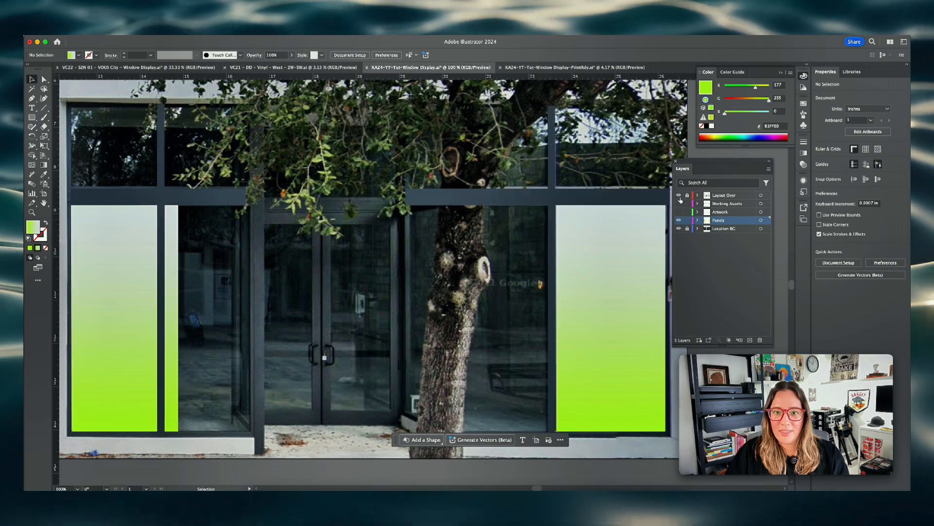
pyautogui.click(679, 196)
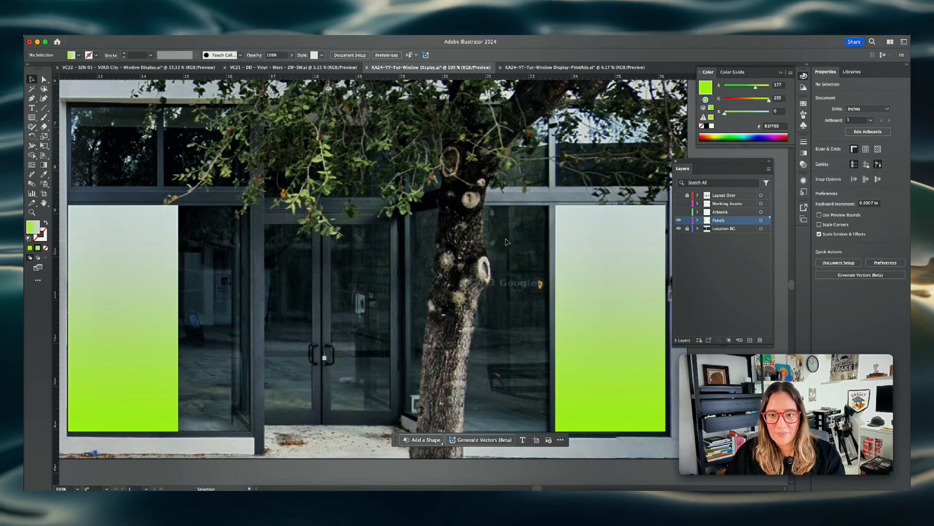
# - Duplicate the rightmost panel onto the empty pane to its left, with a second copy overlapping it across the tree trunk
pyautogui.moveTo(566, 246); pyautogui.dragTo(431, 261)
pyautogui.press('a')
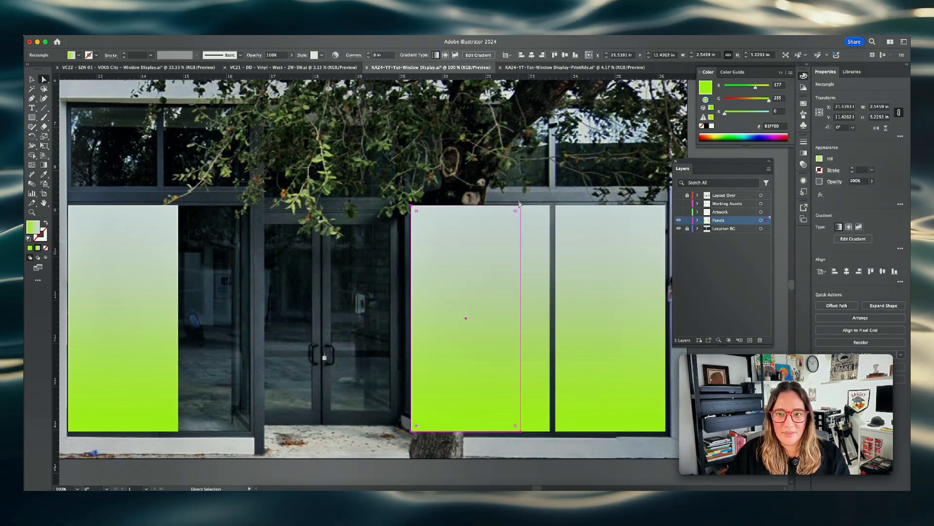
# - Narrow the overlapping copy into a slightly slanted strip about 0.67 in wide and move it over the double doors
pyautogui.moveTo(522, 206); pyautogui.dragTo(440, 208)
pyautogui.moveTo(522, 432); pyautogui.dragTo(440, 430)
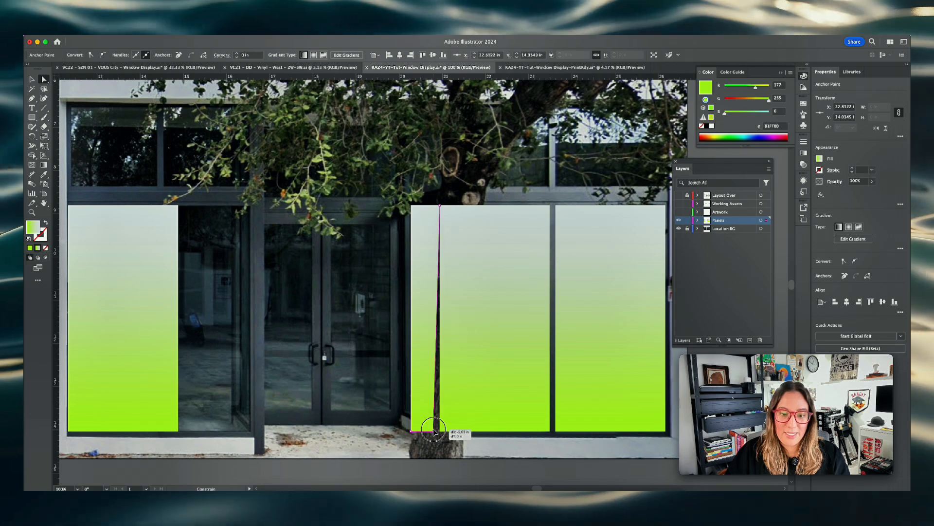
pyautogui.press('v')
pyautogui.hotkey('shift', 'Left')
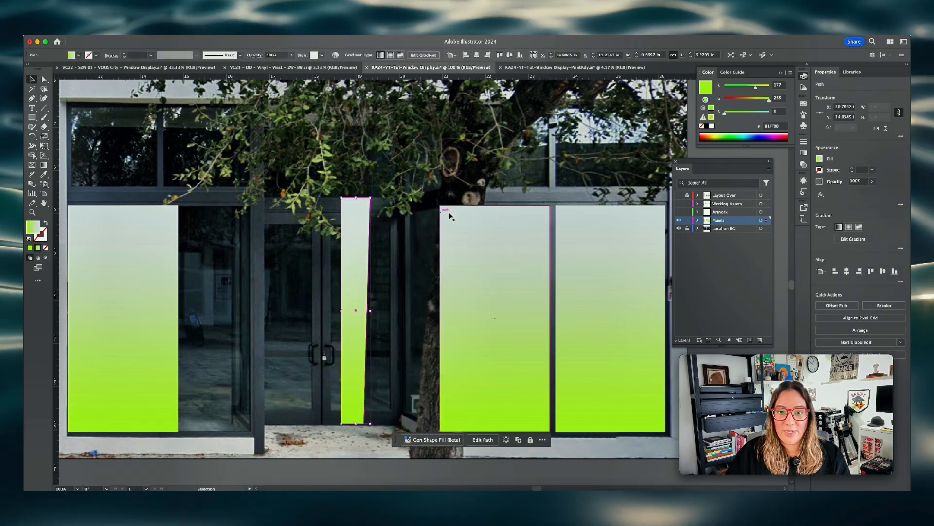
# - Narrow the left panel of the rightmost pair by moving its left edge inward onto the tree trunk
pyautogui.click(452, 258)
pyautogui.moveTo(440, 318); pyautogui.dragTo(473, 318)
pyautogui.scroll(-3, 425, 370)
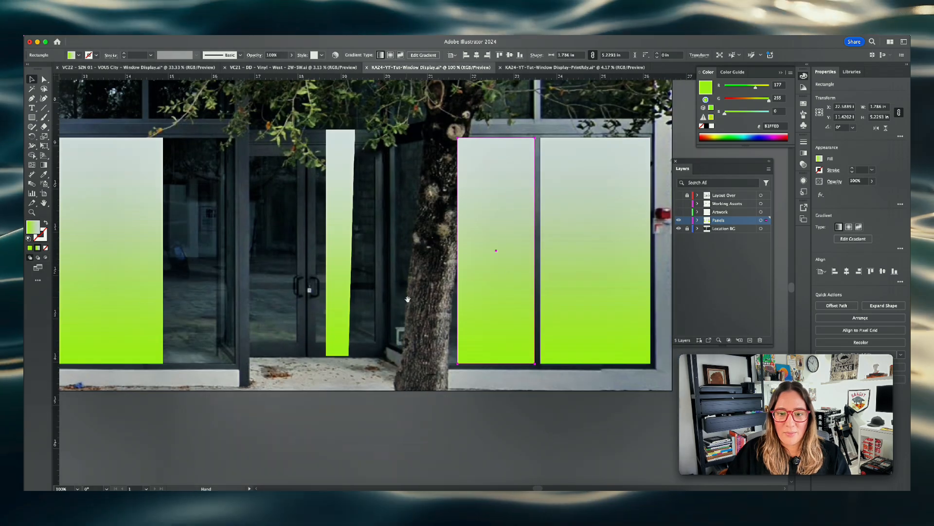
pyautogui.moveTo(459, 250); pyautogui.dragTo(440, 249)
# - Move the slanted strip onto the angled pane left of the tree and adjust its corners to follow the pane's perspective
pyautogui.moveTo(344, 146); pyautogui.dragTo(427, 140)
pyautogui.press('a')
pyautogui.moveTo(418, 370)
pyautogui.mouseDown()
pyautogui.moveTo(428, 354)
pyautogui.moveTo(402, 324)
pyautogui.moveTo(390, 346)
pyautogui.moveTo(420, 360)
pyautogui.mouseUp()
pyautogui.click(428, 142)
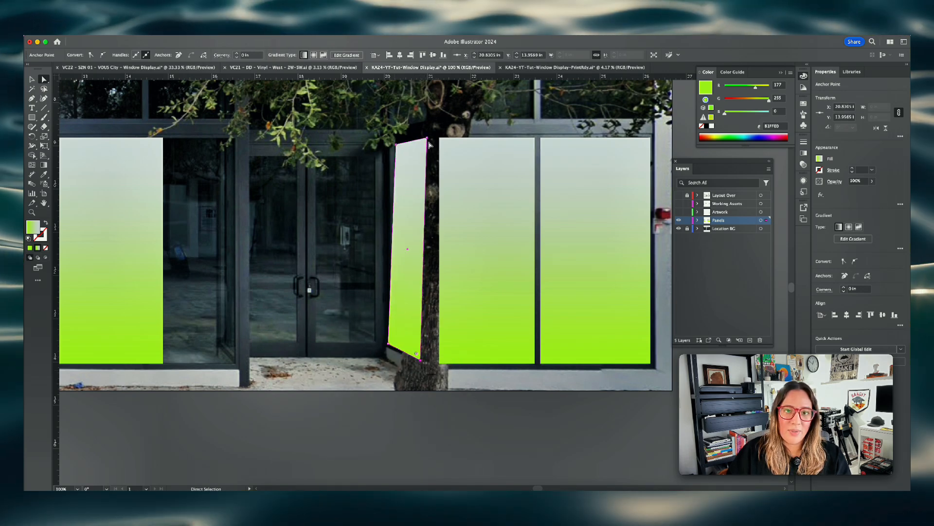
pyautogui.moveTo(428, 142); pyautogui.dragTo(433, 144)
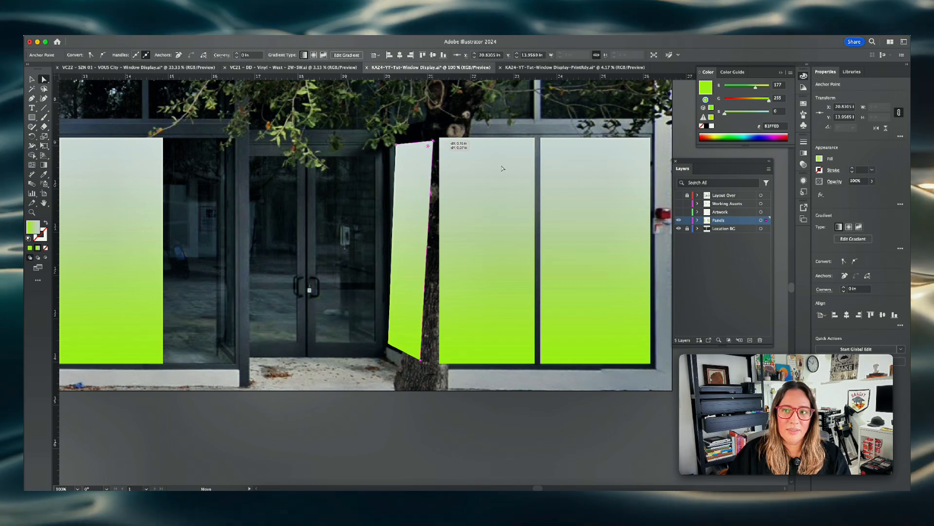
# - Show the Layout Over layer above the panels and deselect the slanted panel
pyautogui.click(679, 195)
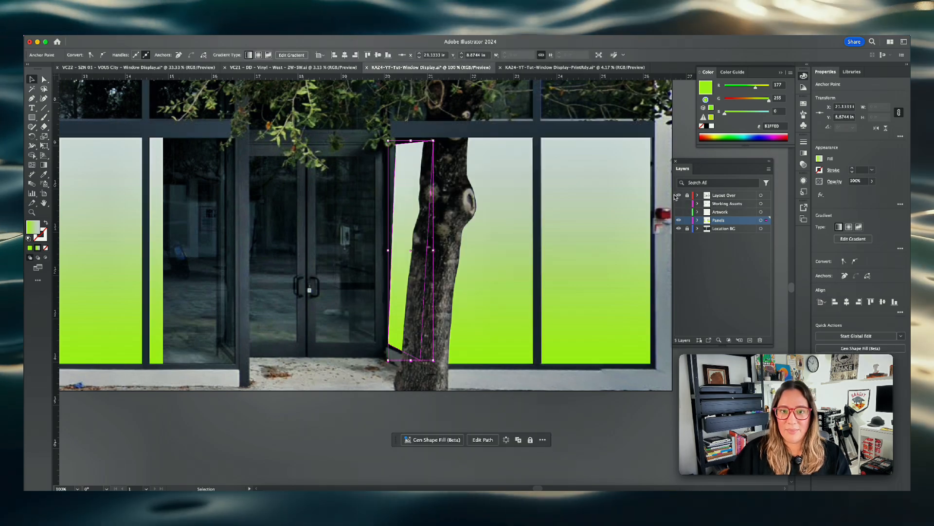
pyautogui.press('super+minus')
pyautogui.moveTo(512, 324); pyautogui.dragTo(607, 252)
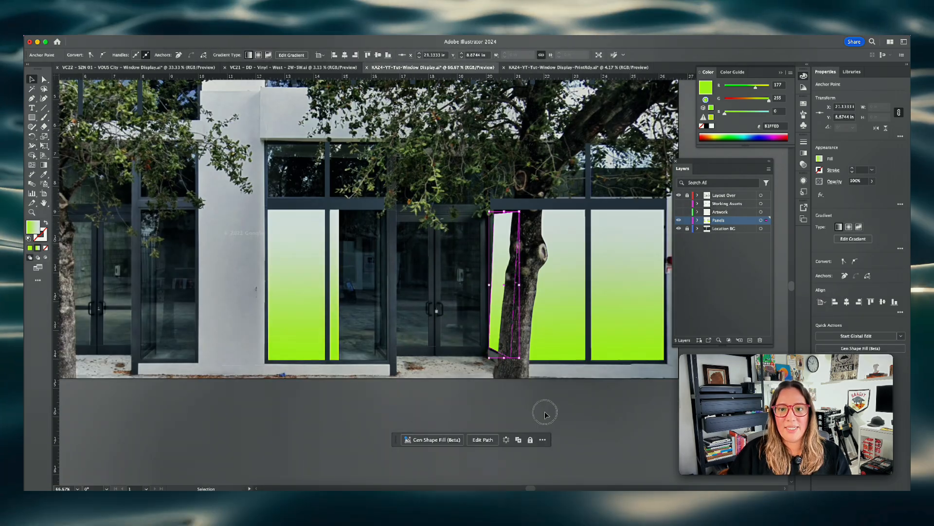
pyautogui.click(545, 415)
pyautogui.press('super+minus')
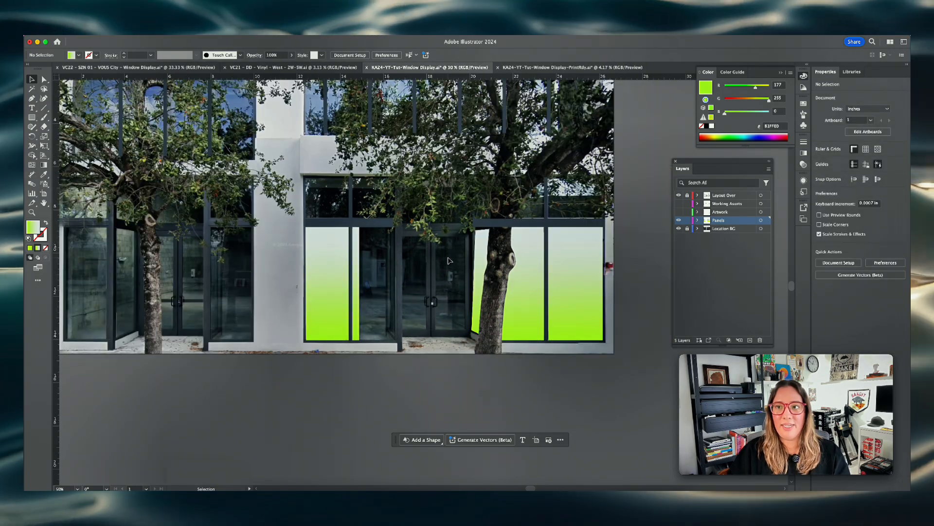
# - Duplicate the panel left of the double doors onto the adjacent pane, with one panel per pane
pyautogui.hscroll(-3, 455, 280)
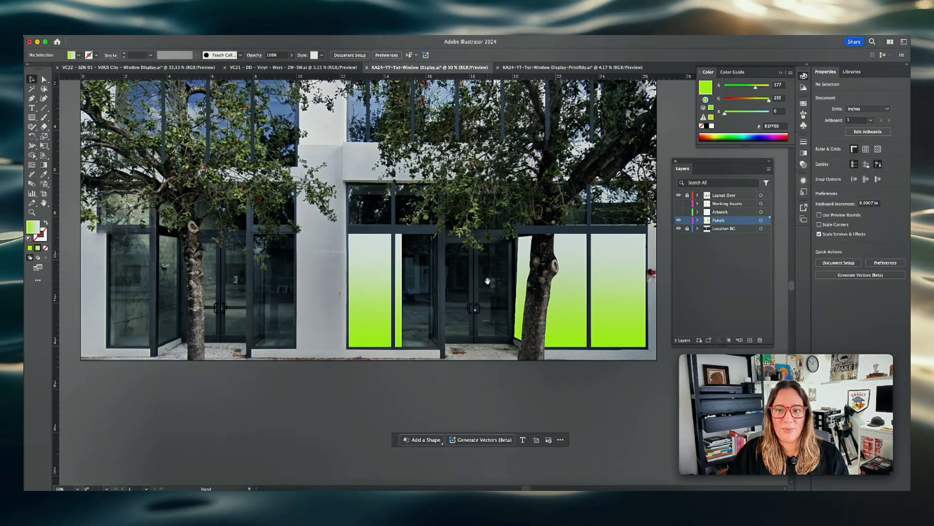
pyautogui.press('super+plus')
pyautogui.press('super+plus')
pyautogui.press('super+plus')
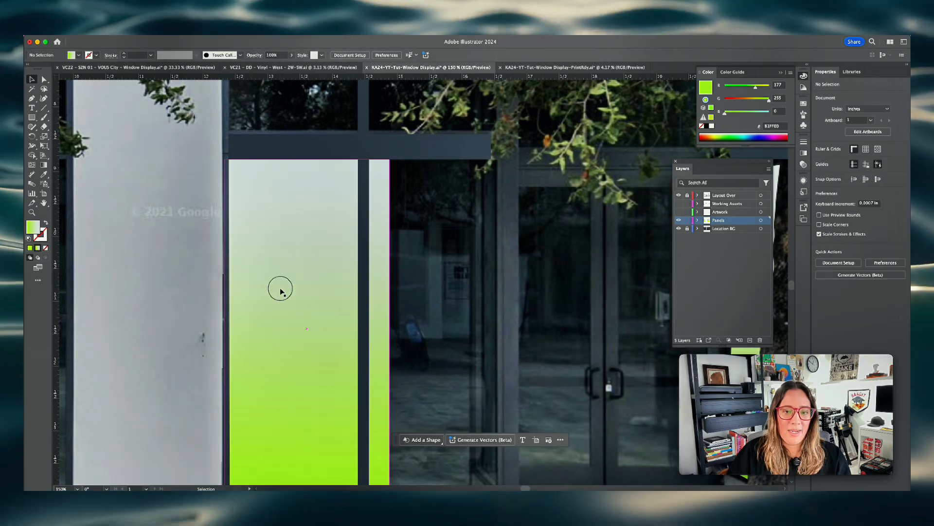
pyautogui.scroll(-3, 280, 288)
pyautogui.hscroll(-3, 280, 287)
pyautogui.click(438, 275)
pyautogui.moveTo(442, 277); pyautogui.dragTo(516, 278)
pyautogui.hscroll(2, 369, 292)
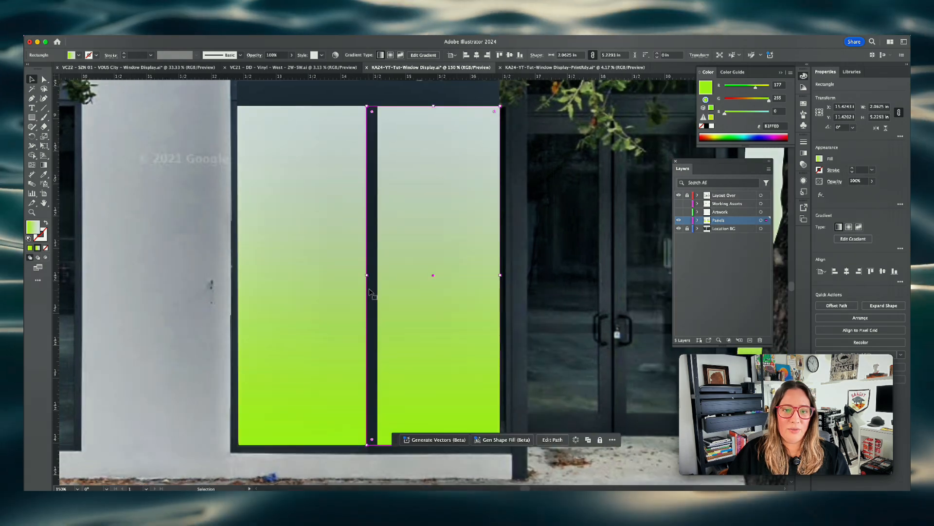
# - Trim the inner left edges of both panels to their window frames, making the left panel about 2 in wide
pyautogui.moveTo(368, 276); pyautogui.dragTo(379, 276)
pyautogui.click(314, 275)
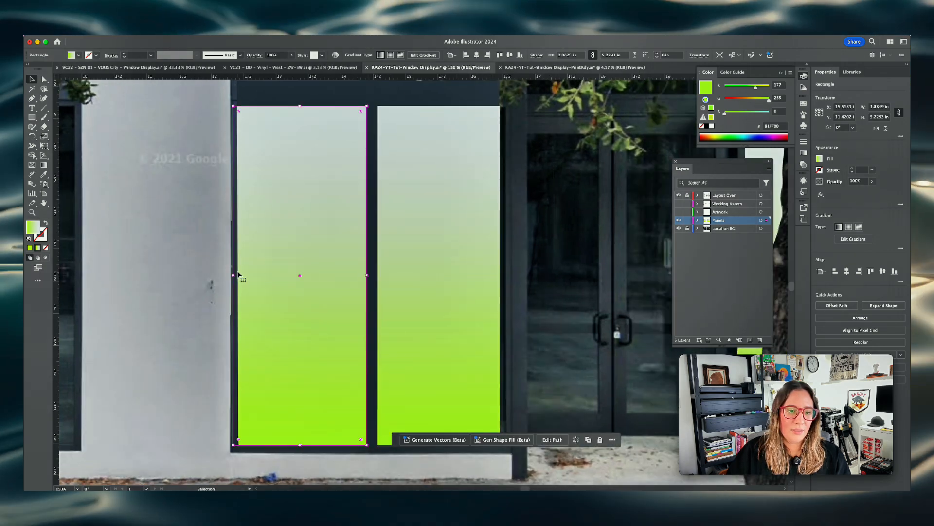
pyautogui.moveTo(234, 275); pyautogui.dragTo(236, 276)
pyautogui.press('super+minus')
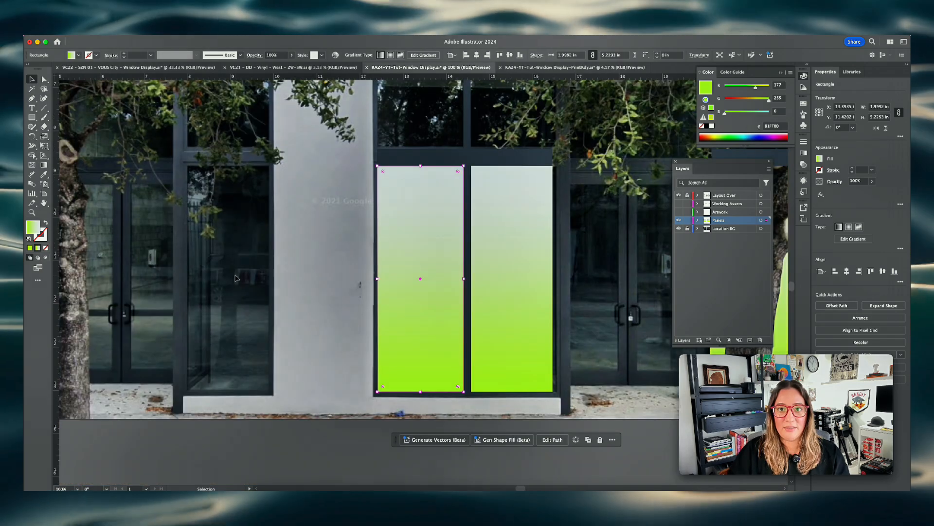
# - Duplicate the two panels over the double doors and scale the copied pair down to about 4.4 in tall
pyautogui.moveTo(388, 265); pyautogui.dragTo(267, 281)
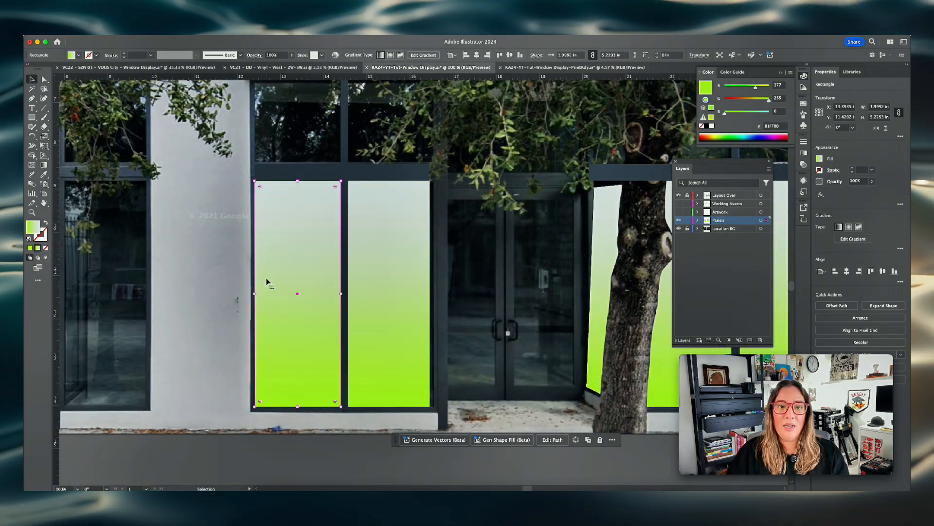
pyautogui.hscroll(3, 292, 281)
pyautogui.moveTo(351, 286); pyautogui.dragTo(454, 301)
pyautogui.press('super+plus')
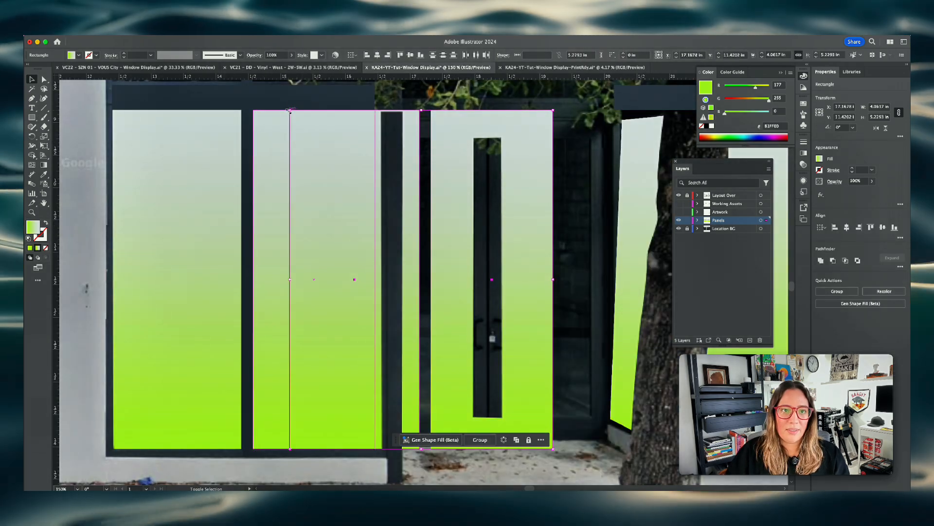
pyautogui.moveTo(291, 111); pyautogui.dragTo(426, 152)
pyautogui.moveTo(443, 336); pyautogui.dragTo(417, 197)
pyautogui.moveTo(531, 302); pyautogui.dragTo(475, 423)
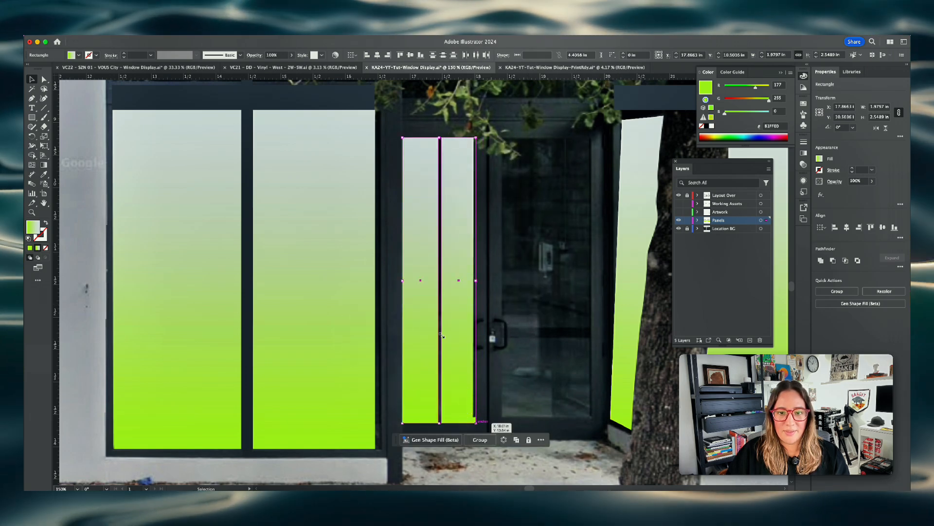
# - Place one small panel on each door's glass and adjust their widths to fill the glass
pyautogui.moveTo(442, 321); pyautogui.dragTo(573, 314)
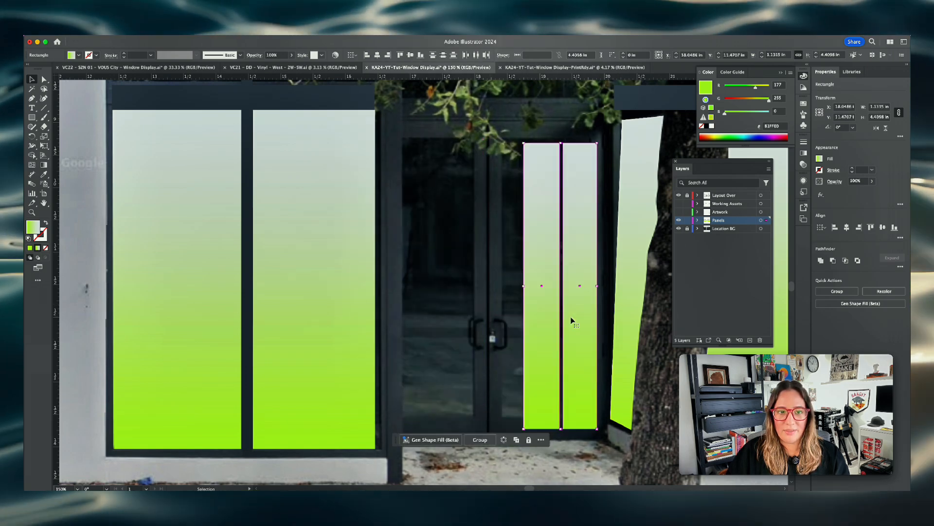
pyautogui.rightClick(573, 311)
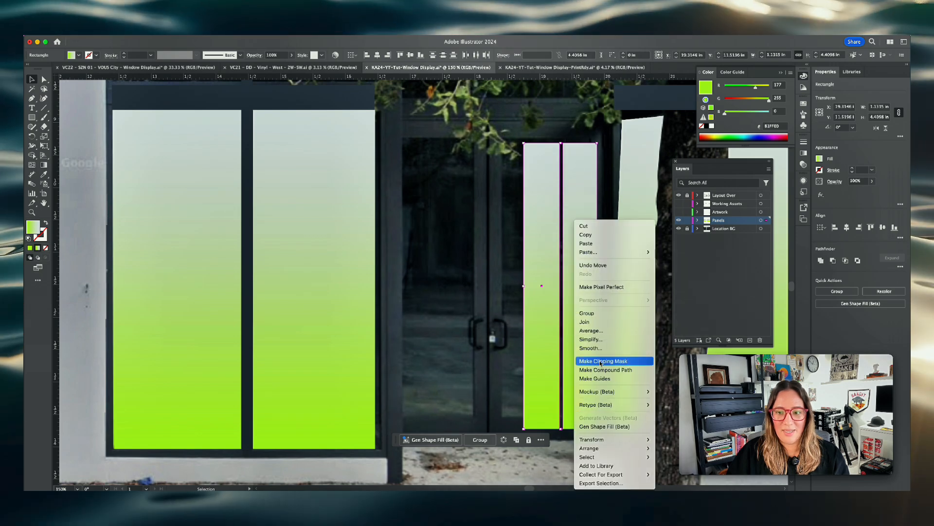
pyautogui.click(497, 330)
pyautogui.click(483, 321)
pyautogui.moveTo(539, 309); pyautogui.dragTo(474, 286)
pyautogui.moveTo(579, 331); pyautogui.dragTo(517, 323)
pyautogui.moveTo(538, 282); pyautogui.dragTo(590, 289)
pyautogui.press('super+minus')
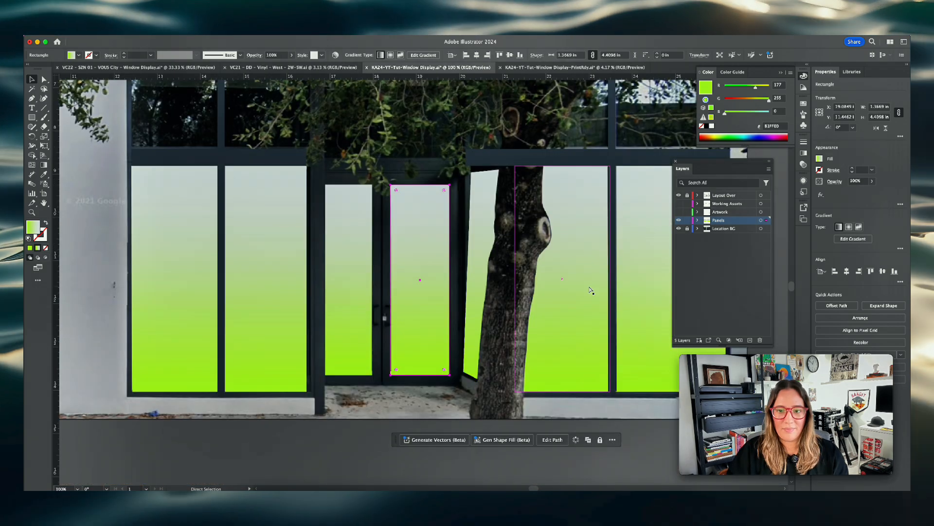
# - Select all seven window and door panels together
pyautogui.press('super+minus')
pyautogui.moveTo(326, 291); pyautogui.dragTo(367, 304)
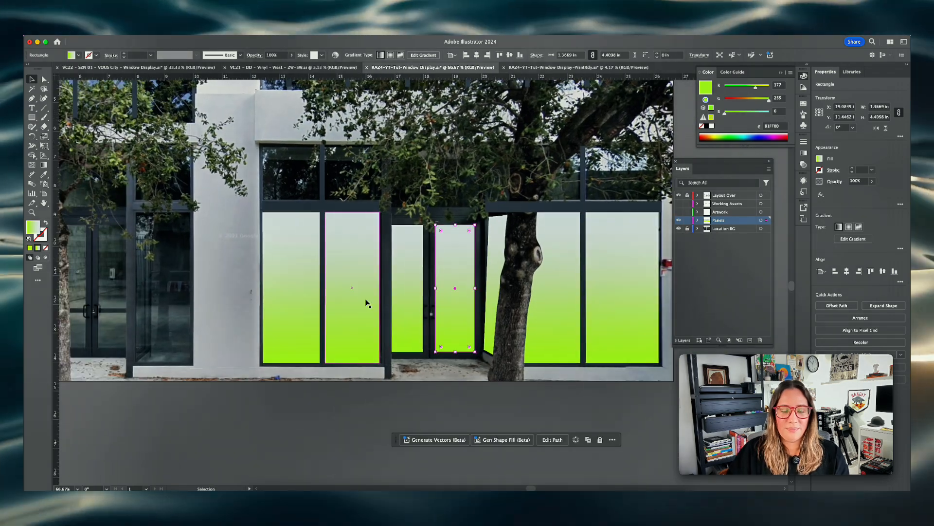
pyautogui.press('super+plus')
pyautogui.hscroll(3, 365, 294)
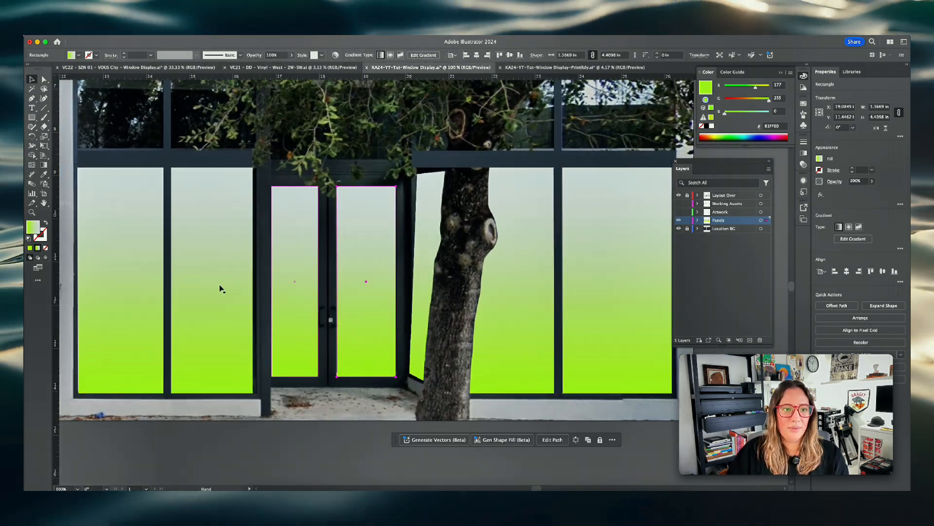
pyautogui.click(150, 271)
pyautogui.keyDown('shift'); pyautogui.click(214, 281); pyautogui.keyUp('shift')
pyautogui.keyDown('shift'); pyautogui.click(297, 285); pyautogui.keyUp('shift')
pyautogui.keyDown('shift'); pyautogui.click(357, 288); pyautogui.keyUp('shift')
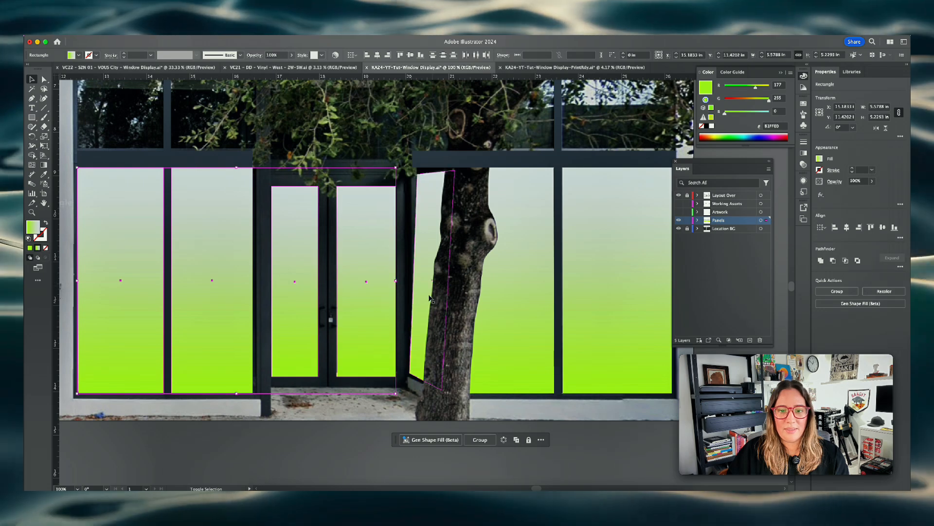
pyautogui.keyDown('shift'); pyautogui.click(428, 295); pyautogui.keyUp('shift')
pyautogui.keyDown('shift'); pyautogui.click(498, 305); pyautogui.keyUp('shift')
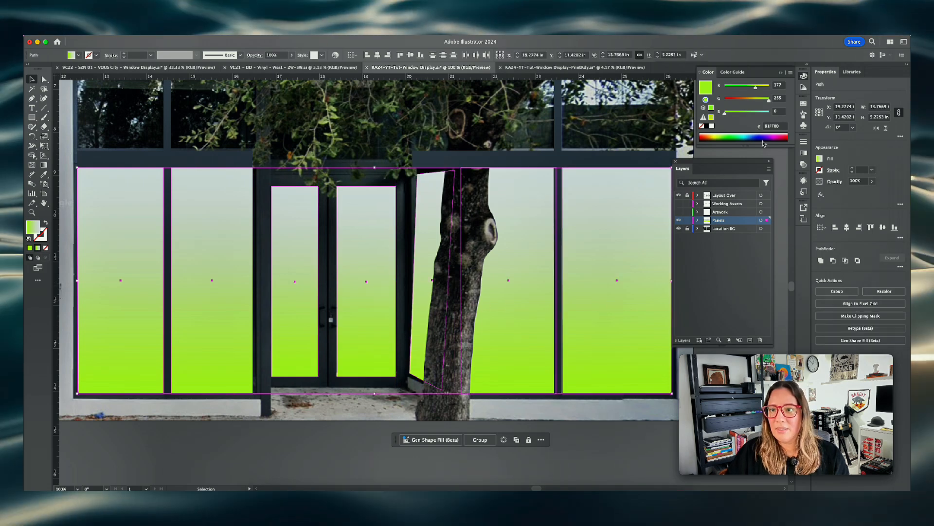
# - Try a blue gradient on the selected panels, and replace it with the solid light grey swatch
pyautogui.moveTo(763, 136); pyautogui.dragTo(761, 135)
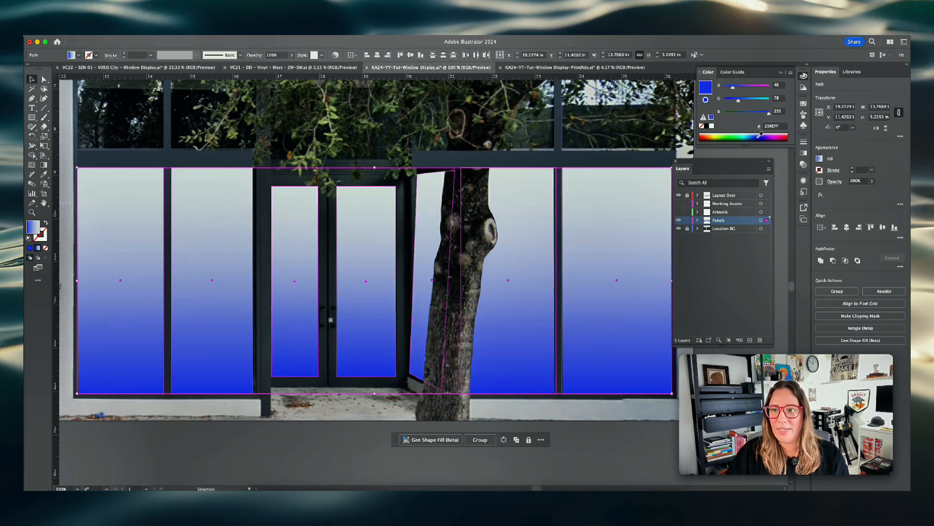
pyautogui.click(819, 159)
pyautogui.click(819, 159)
pyautogui.click(819, 159)
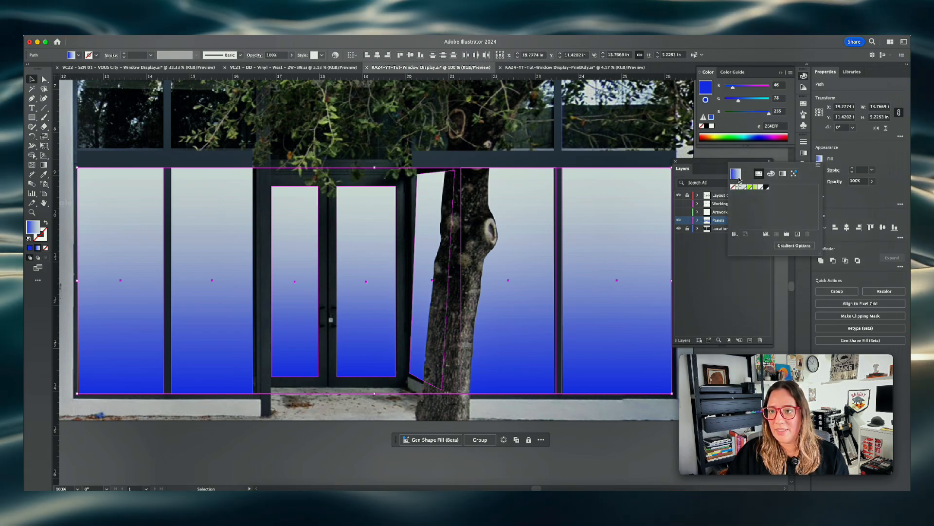
pyautogui.click(745, 188)
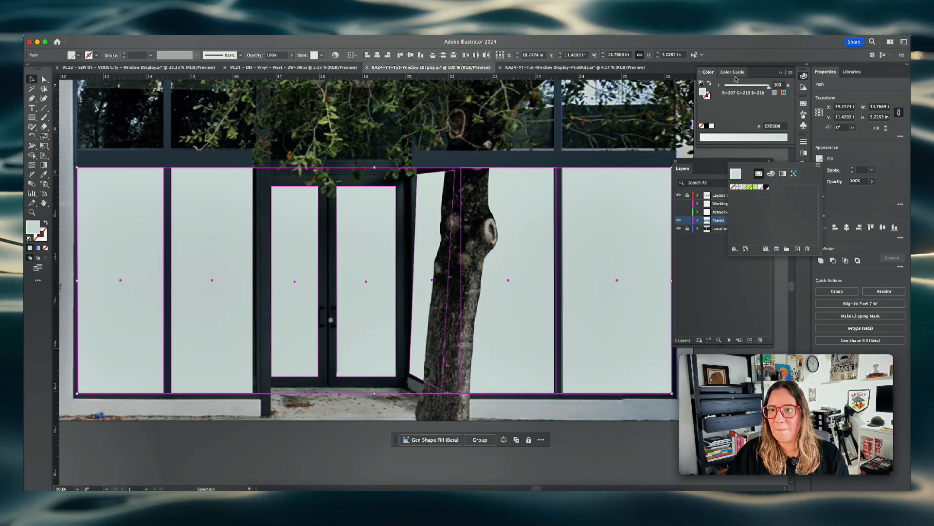
pyautogui.click(739, 129)
pyautogui.click(731, 72)
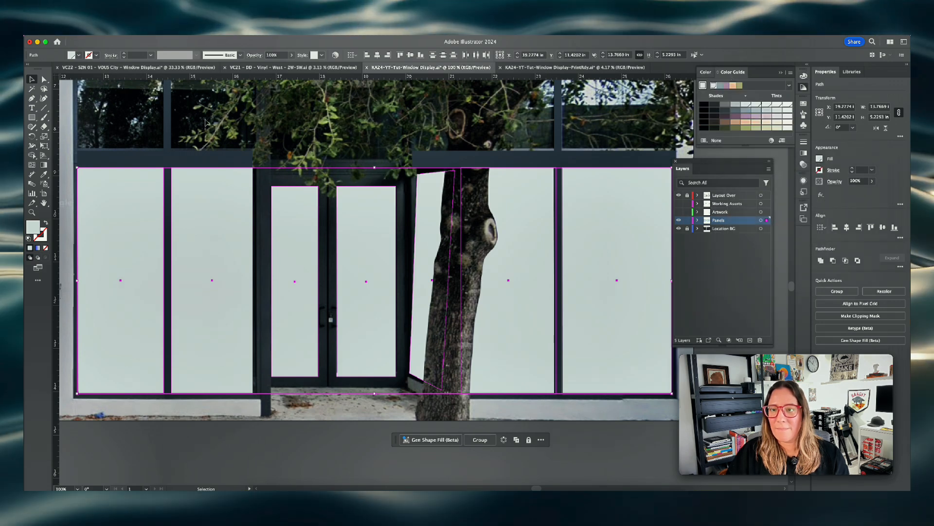
# - Fill the selected panels with the solid dark navy blue 0E1E63
pyautogui.doubleClick(37, 228)
pyautogui.click(620, 312)
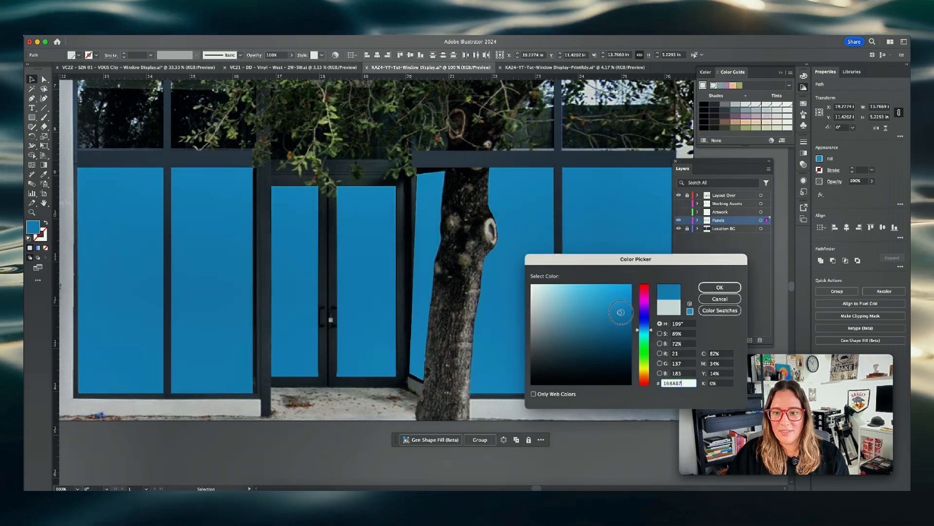
pyautogui.moveTo(621, 312)
pyautogui.mouseDown()
pyautogui.moveTo(618, 329)
pyautogui.moveTo(612, 313)
pyautogui.moveTo(590, 341)
pyautogui.moveTo(618, 345)
pyautogui.moveTo(650, 321)
pyautogui.mouseUp()
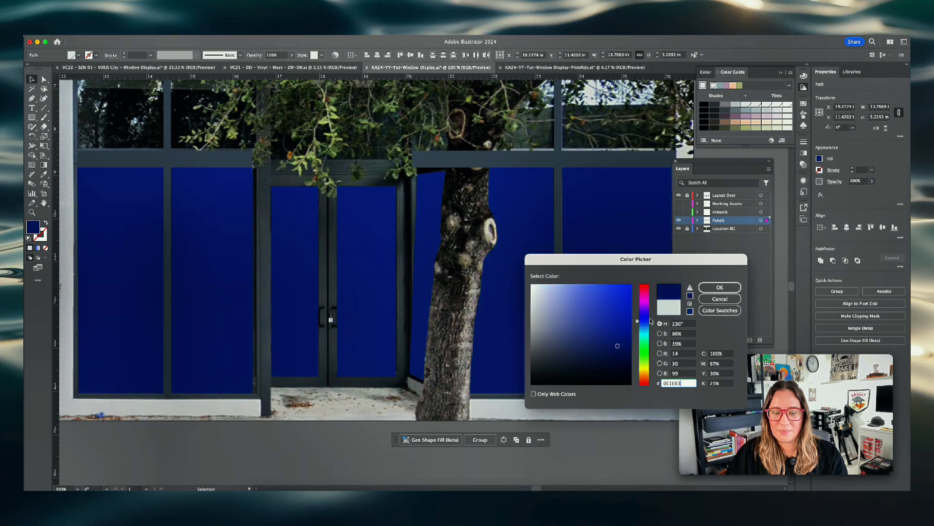
pyautogui.click(720, 287)
# - Change the panels' fill to a brighter royal blue, deselect them and lock the Panels layer
pyautogui.press('super+minus')
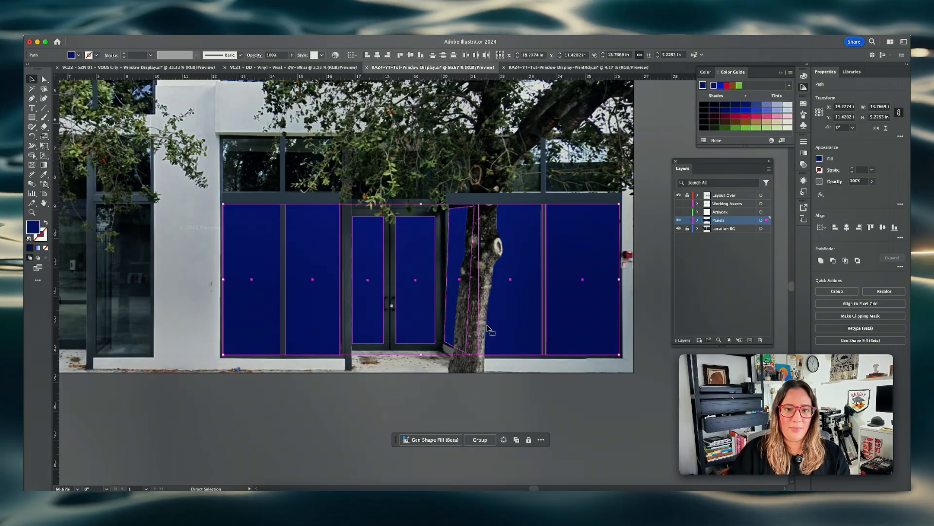
pyautogui.doubleClick(32, 227)
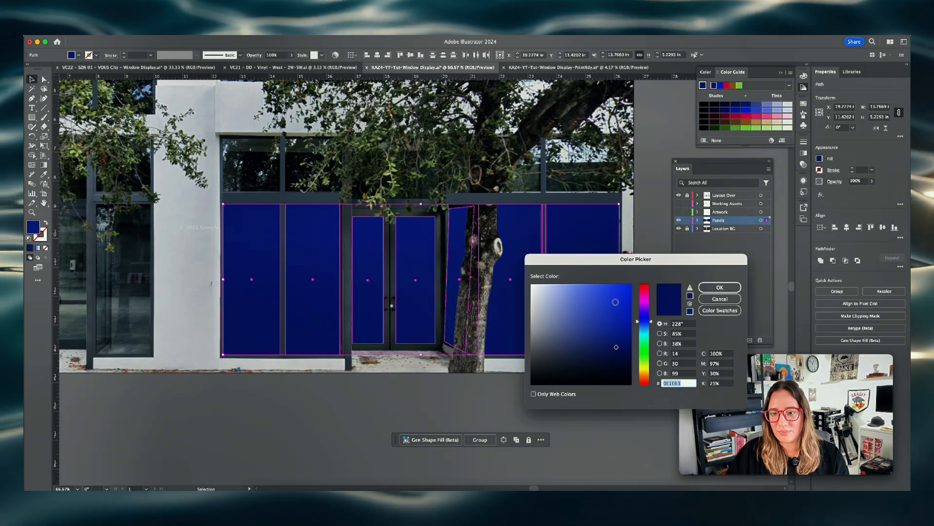
pyautogui.click(621, 315)
pyautogui.click(720, 287)
pyautogui.click(583, 410)
pyautogui.hscroll(1, 611, 395)
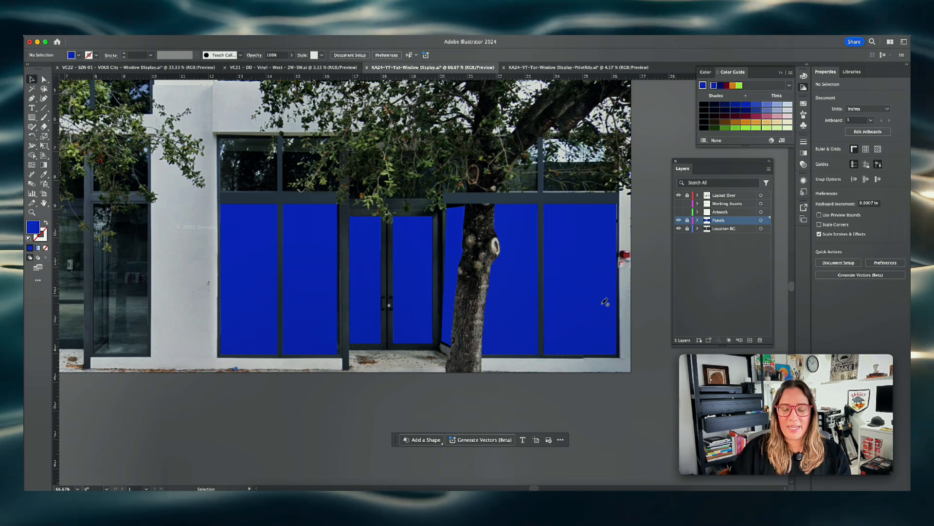
# - Show and activate the Artwork layer, and place the text "happy" across the two rightmost window panels
pyautogui.press('t')
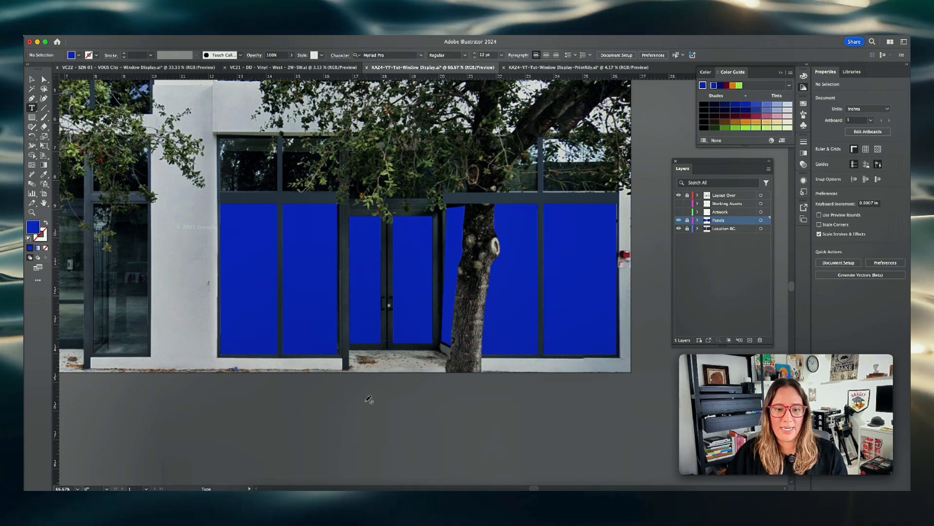
pyautogui.click(737, 212)
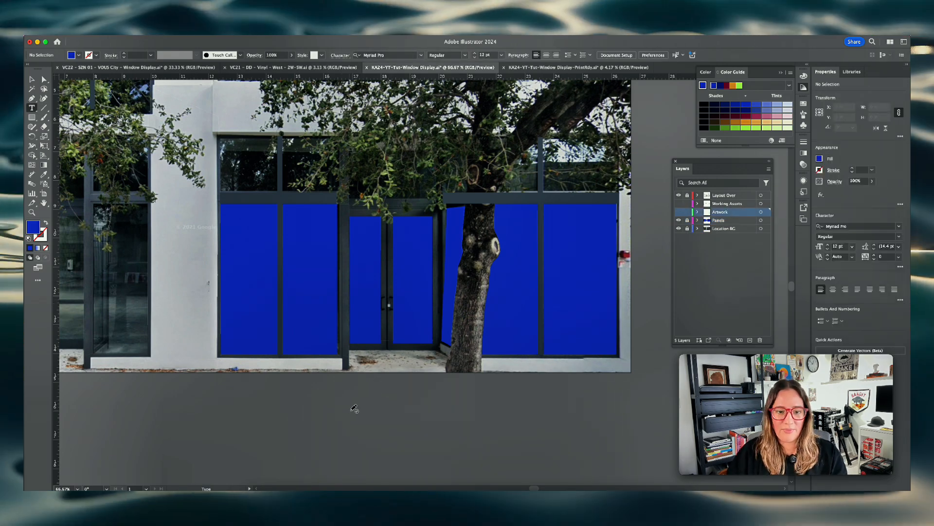
pyautogui.click(679, 213)
pyautogui.press('v')
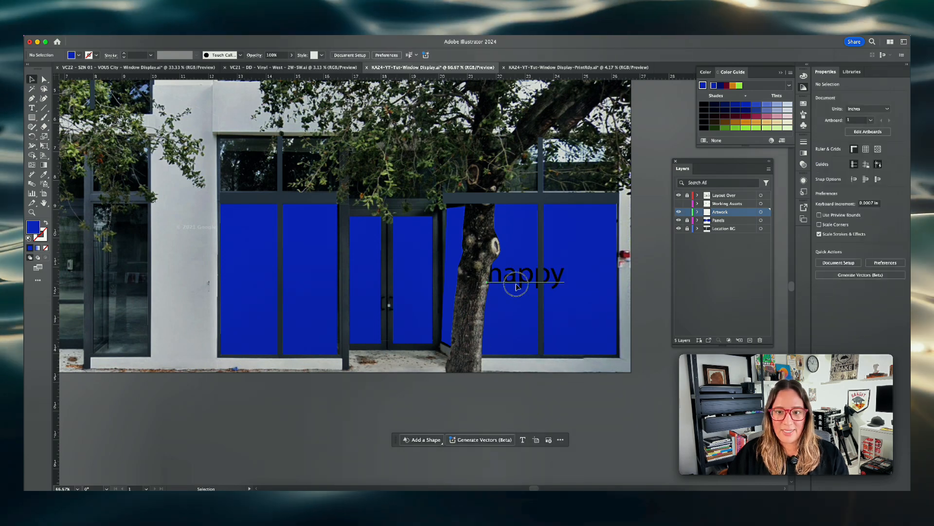
pyautogui.moveTo(516, 286); pyautogui.dragTo(551, 297)
# - Set the word "happy" in Helvetica Now Display Black and move it up over the rightmost window panel
pyautogui.click(839, 226)
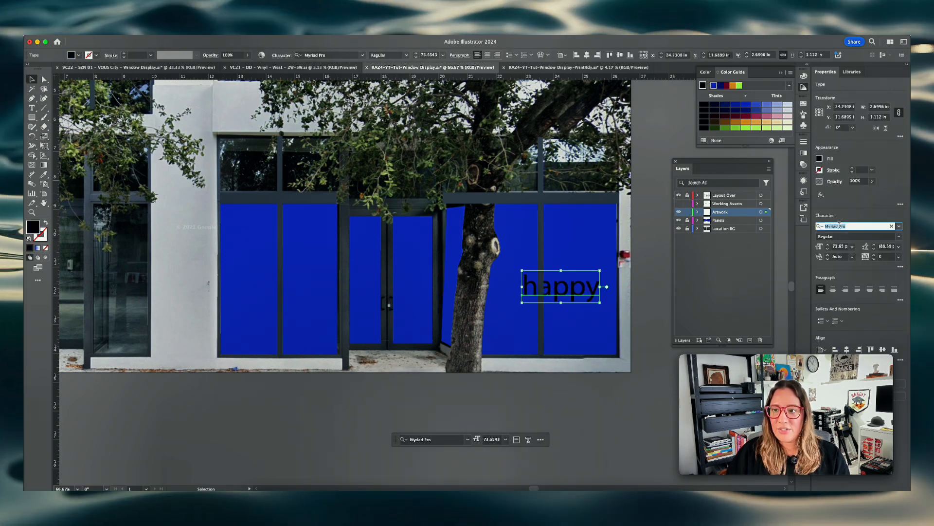
pyautogui.write('helvet')
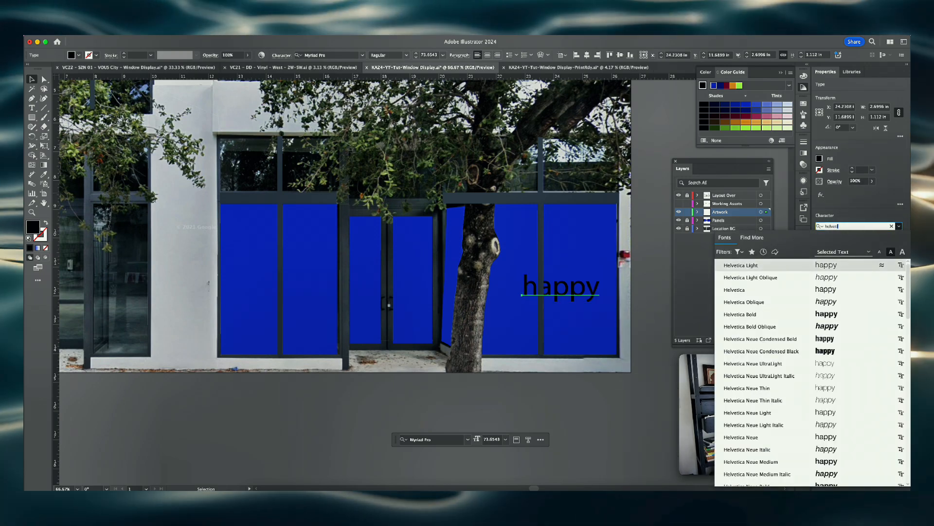
pyautogui.scroll(-10, 822, 290)
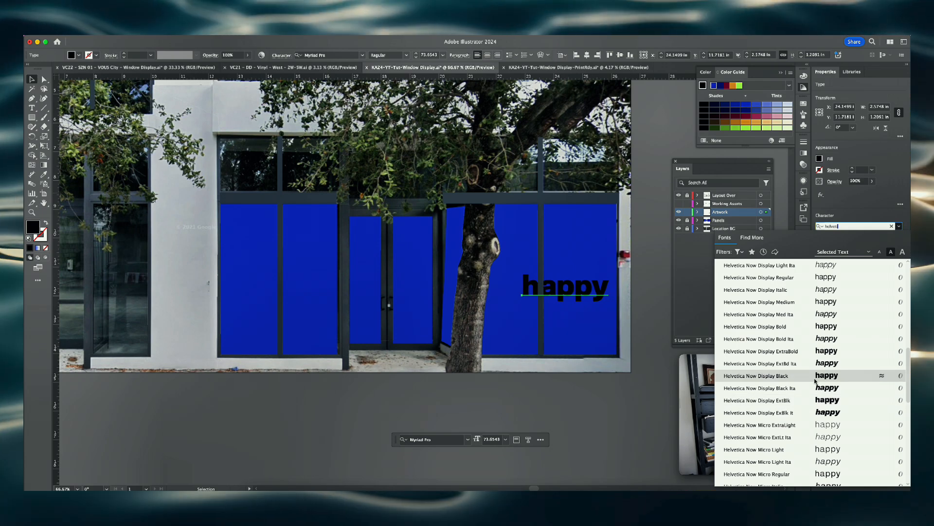
pyautogui.click(816, 375)
pyautogui.moveTo(531, 272); pyautogui.dragTo(556, 246)
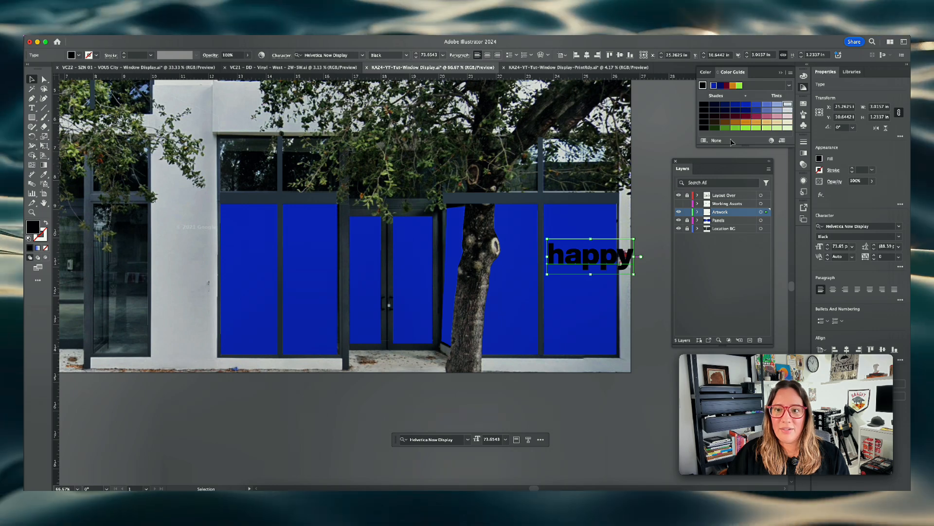
# - Fill "happy" with the pale blue-grey swatch, try it turned vertically, and enlarge it horizontally to about 120 pt across the two rightmost panels
pyautogui.click(803, 106)
pyautogui.moveTo(584, 255); pyautogui.dragTo(582, 225)
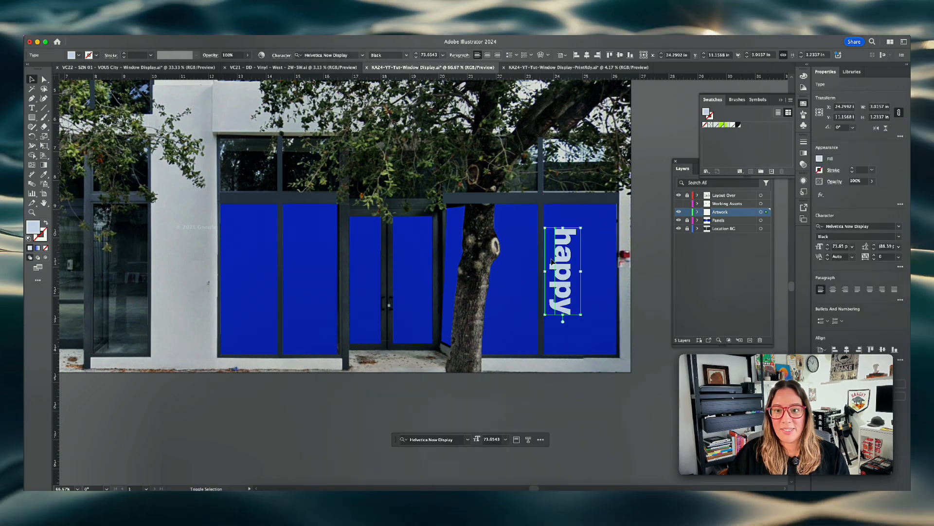
pyautogui.moveTo(558, 261); pyautogui.dragTo(590, 247)
pyautogui.moveTo(574, 213); pyautogui.dragTo(602, 263)
pyautogui.moveTo(553, 264); pyautogui.dragTo(565, 270)
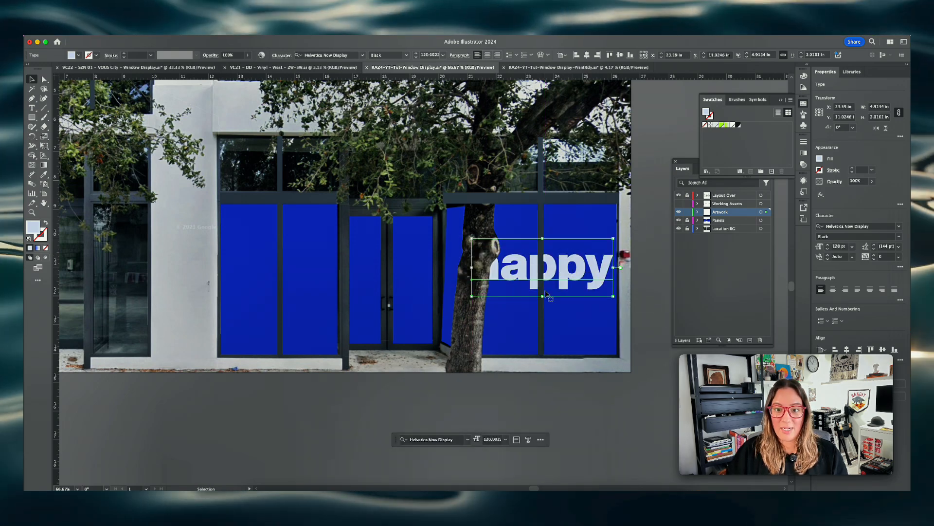
# - Scale the word "happy" down to about 86 pt and place it just clear of the tree trunk across the two rightmost panels
pyautogui.press('super+1')
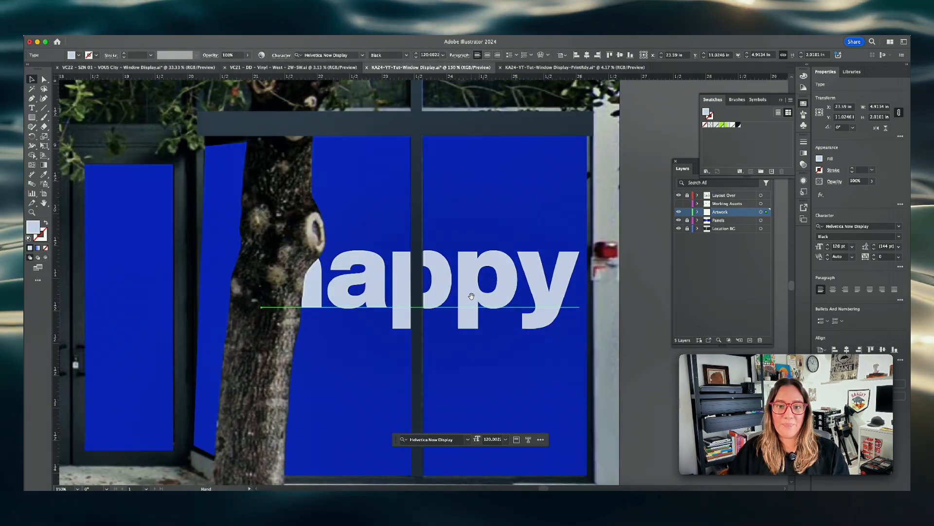
pyautogui.press('super+minus')
pyautogui.press('super+minus')
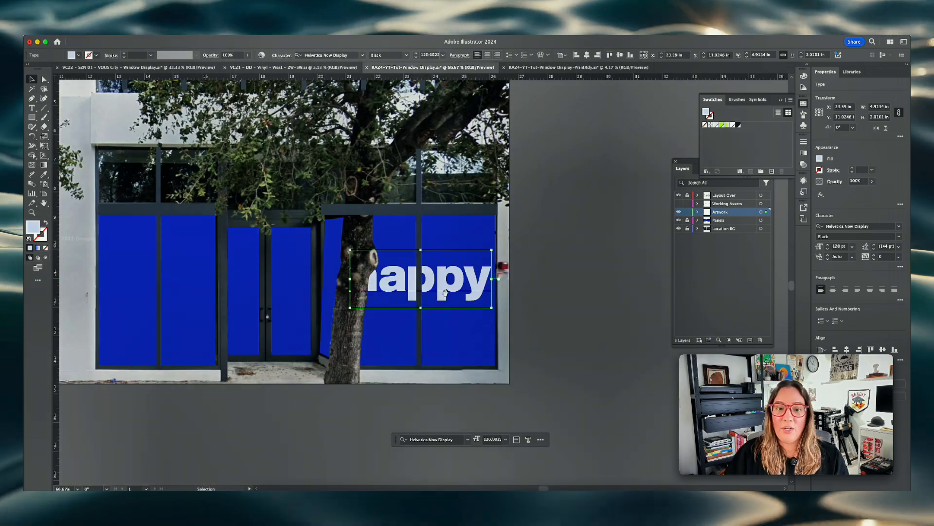
pyautogui.hscroll(-3, 453, 297)
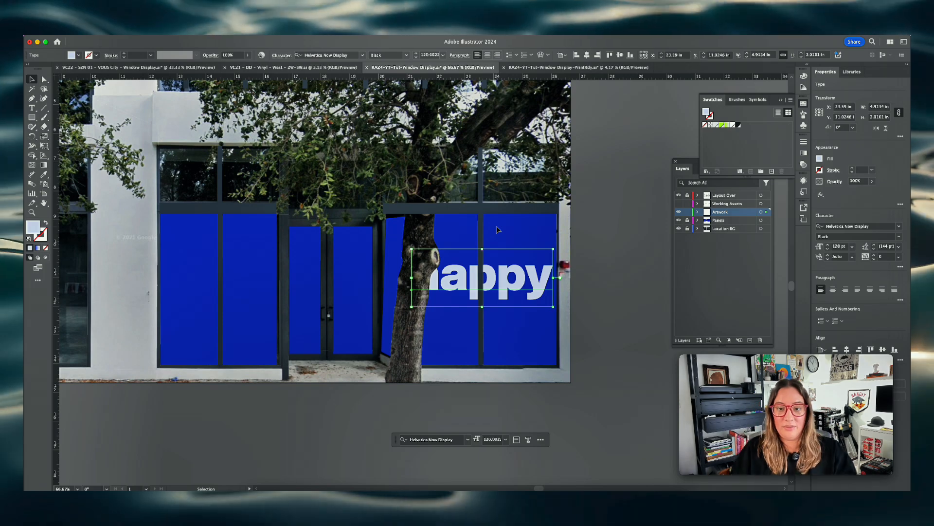
pyautogui.hscroll(-3, 463, 291)
pyautogui.press('super+minus')
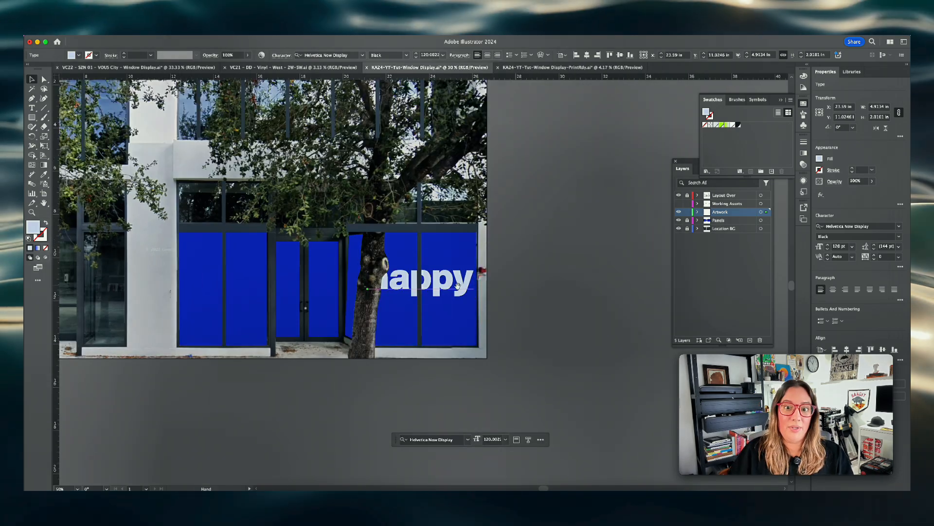
pyautogui.click(536, 296)
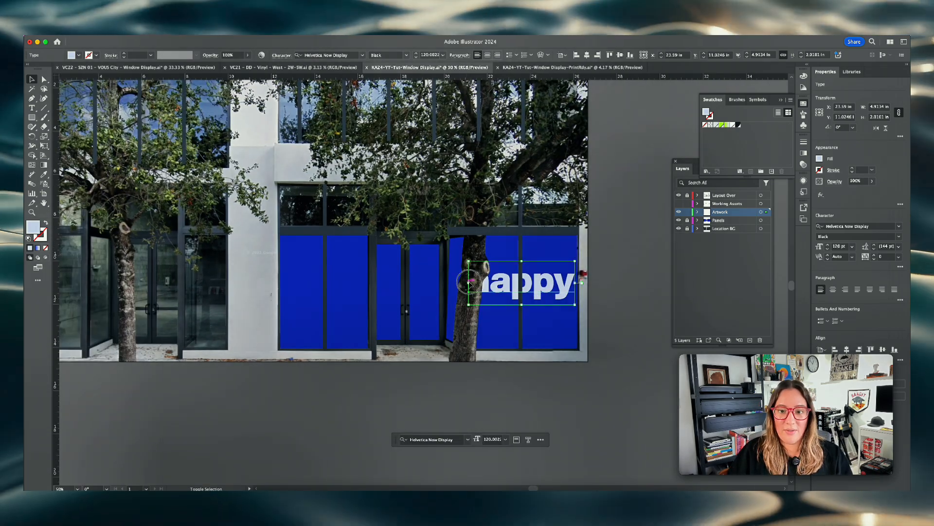
pyautogui.keyDown('shift'); pyautogui.click(470, 286); pyautogui.keyUp('shift')
pyautogui.click(507, 293)
pyautogui.moveTo(468, 283); pyautogui.dragTo(534, 294)
# - Add the word "times" as a second line of text below "happy"
pyautogui.doubleClick(555, 287)
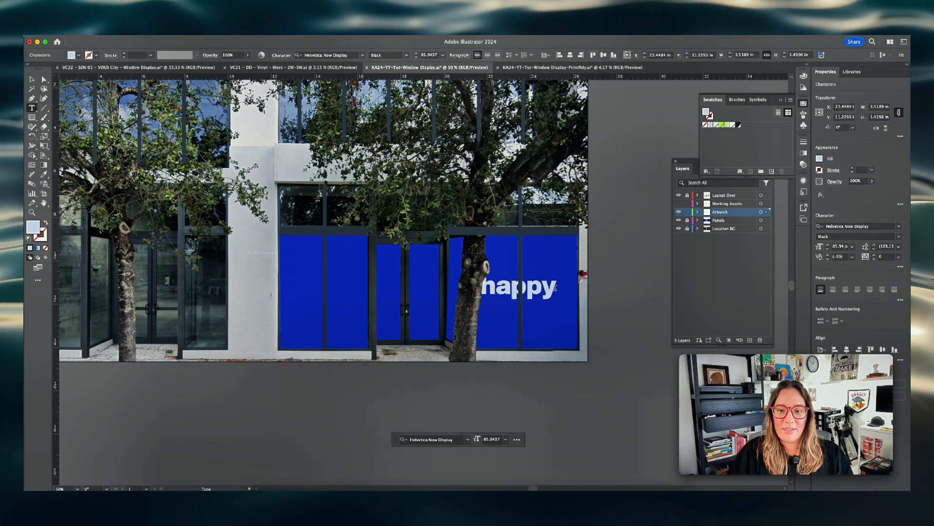
pyautogui.write('time')
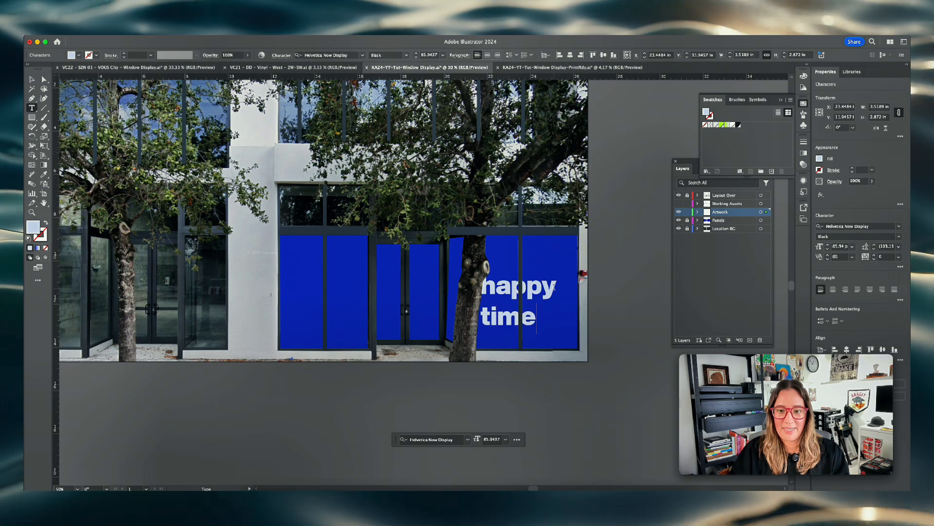
pyautogui.write('s')
pyautogui.press('Escape')
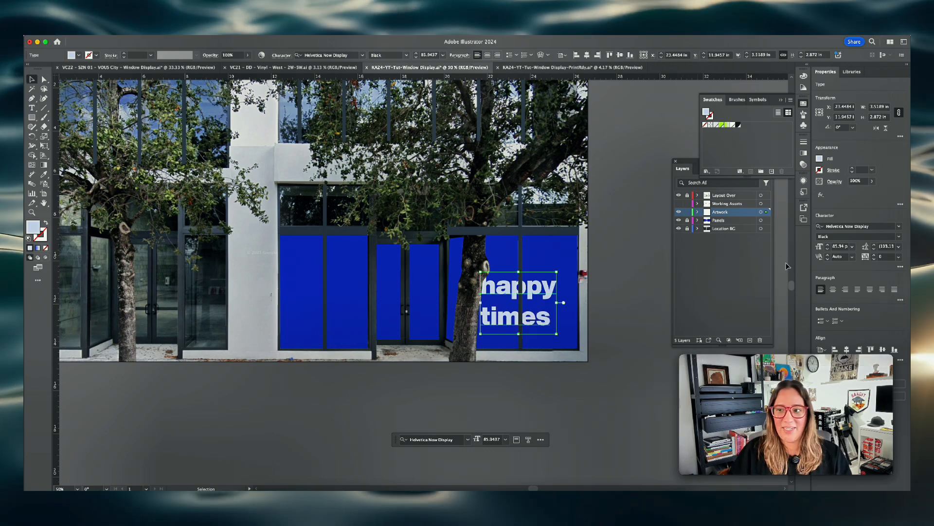
# - Set the "happy times" text to a font size of 85 pt and a leading of 85 pt, and deselect it
pyautogui.click(839, 247)
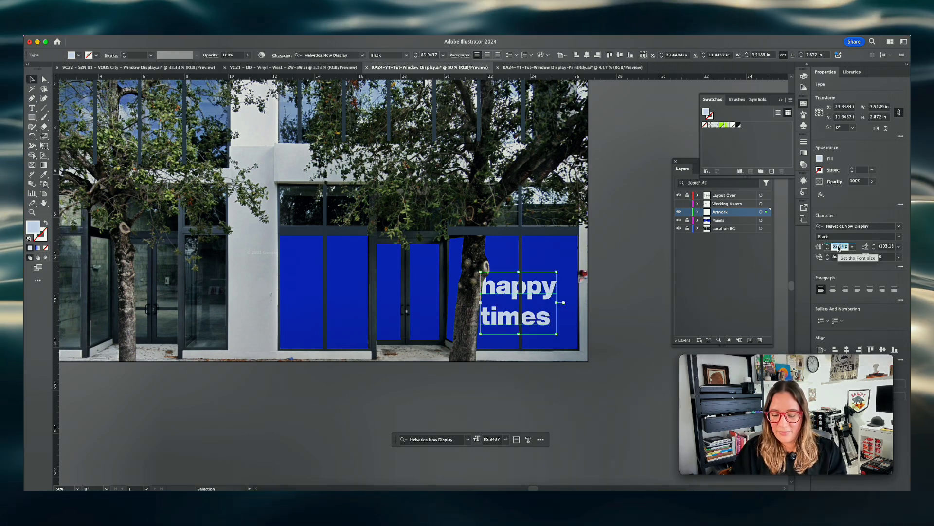
pyautogui.write('85')
pyautogui.press('Tab')
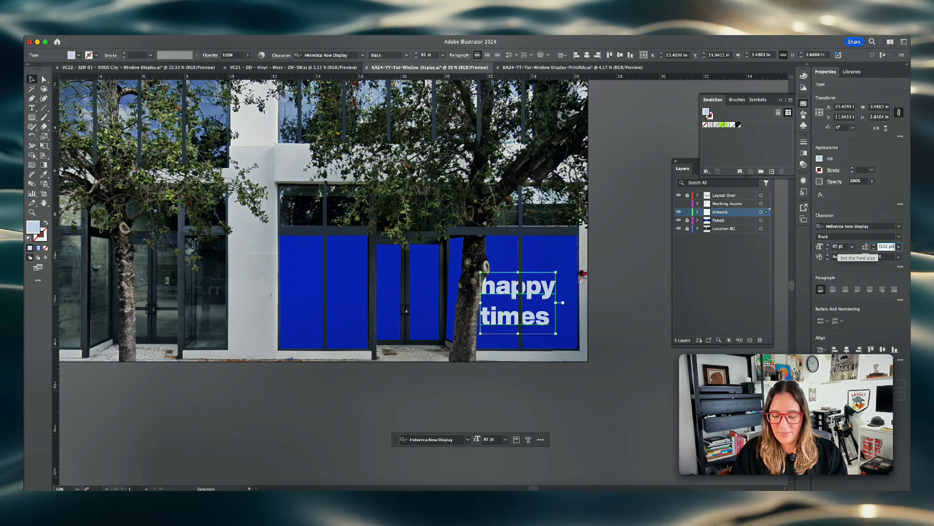
pyautogui.press('Return')
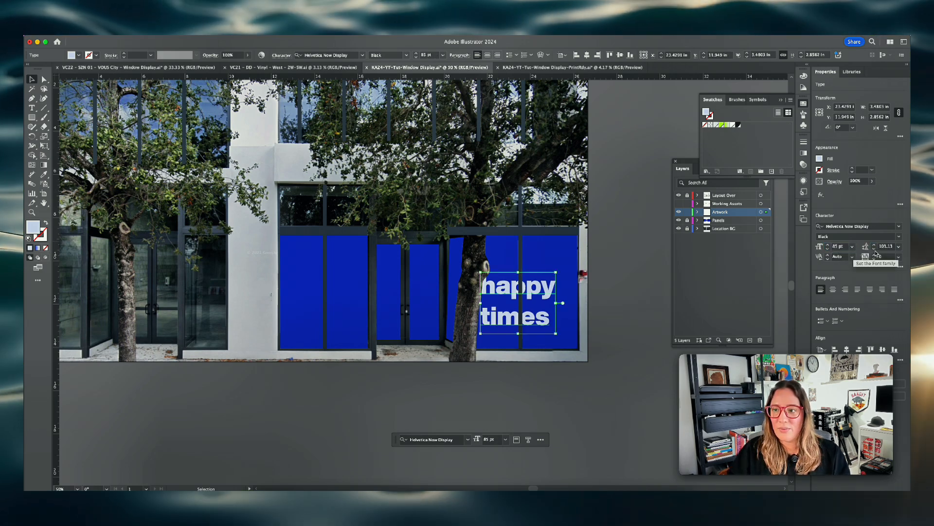
pyautogui.write('5')
pyautogui.press('Return')
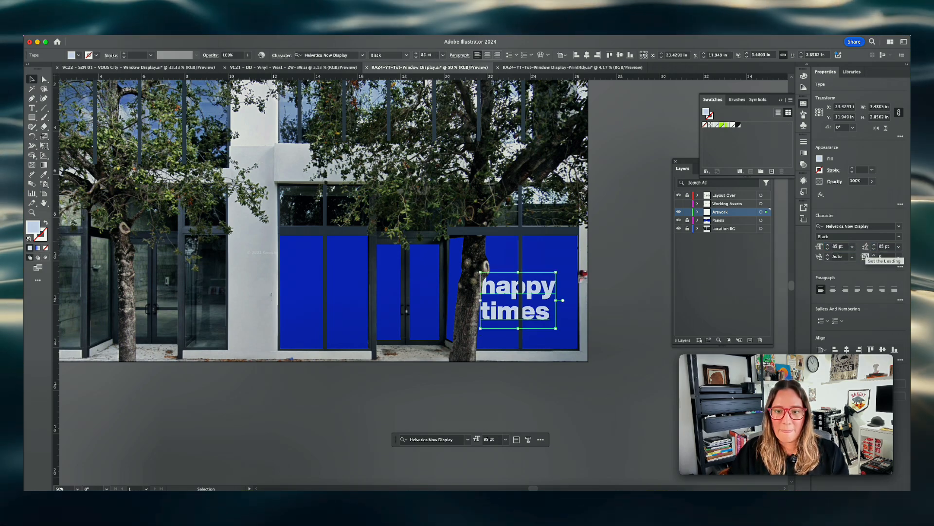
pyautogui.click(473, 370)
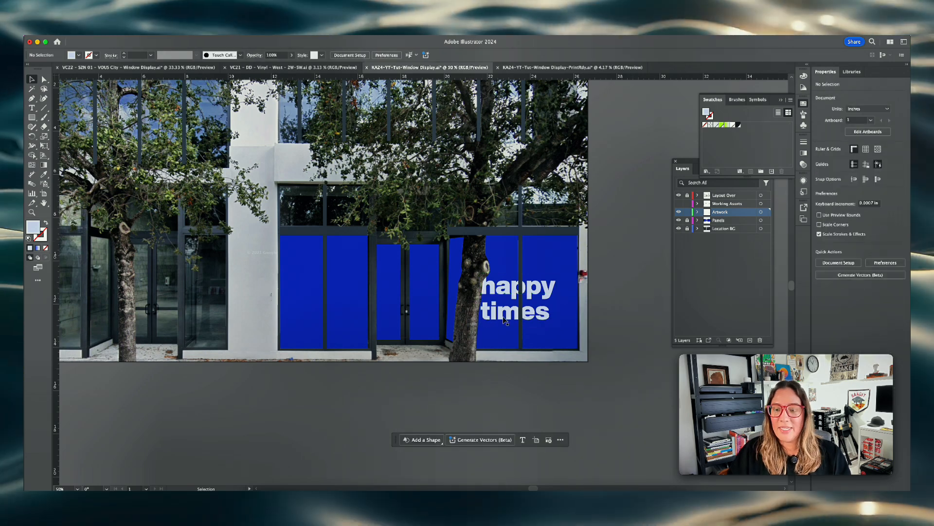
# - Duplicate the "happy times" text onto the blue panels beyond the doors, and open the font's glyph list beside it
pyautogui.moveTo(534, 298); pyautogui.dragTo(363, 289)
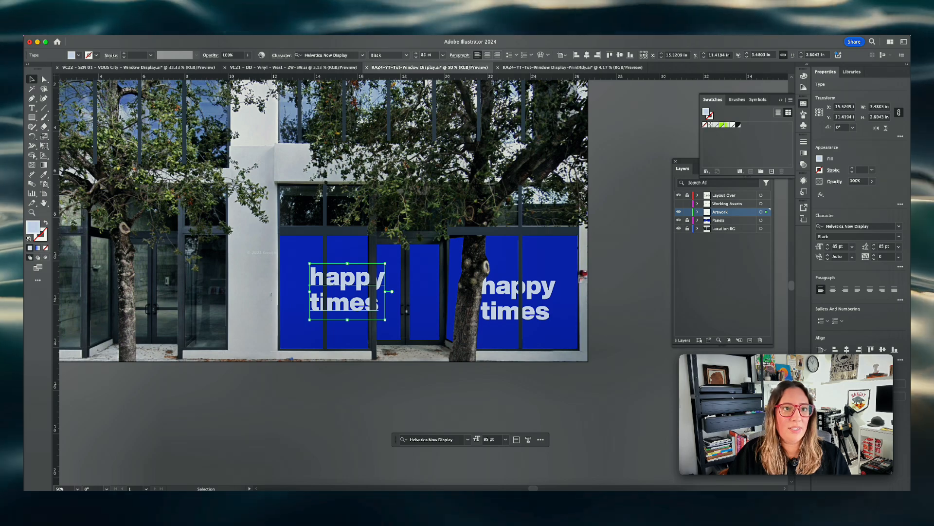
pyautogui.click(178, 30)
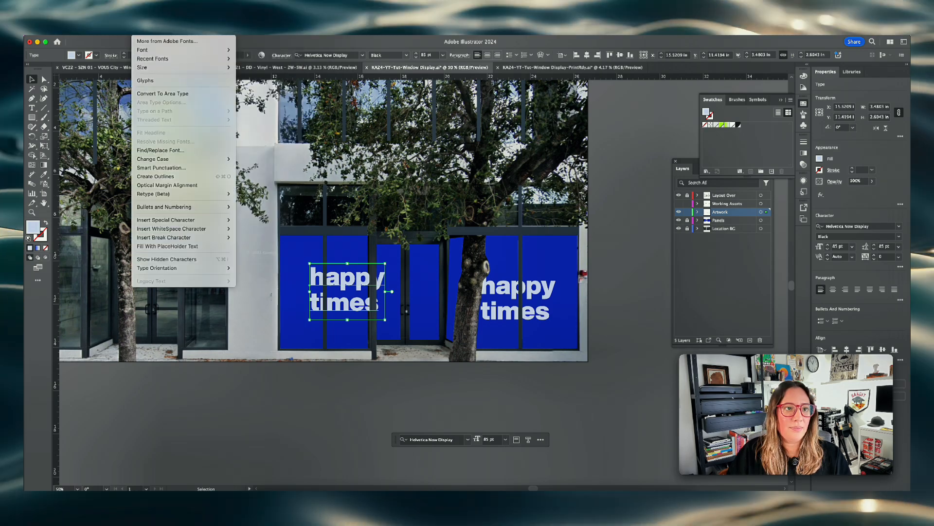
pyautogui.click(145, 81)
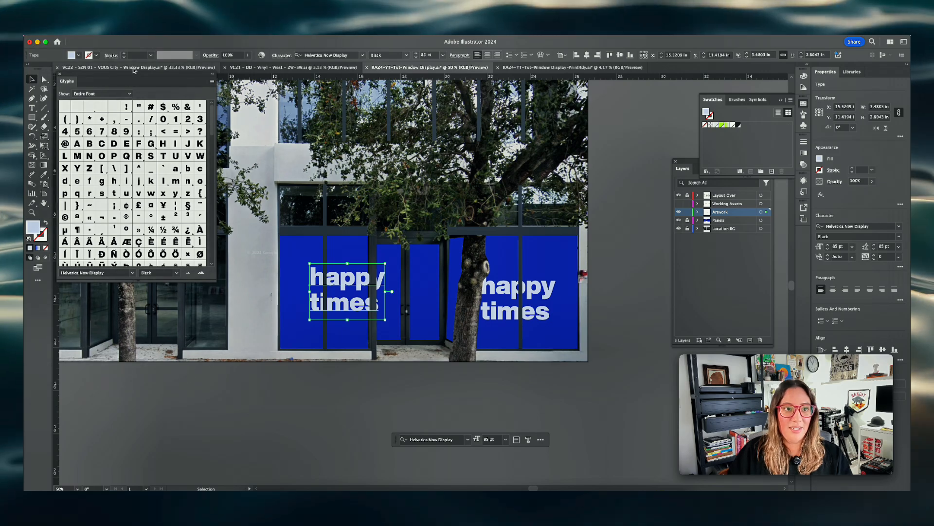
pyautogui.moveTo(128, 76); pyautogui.dragTo(144, 107)
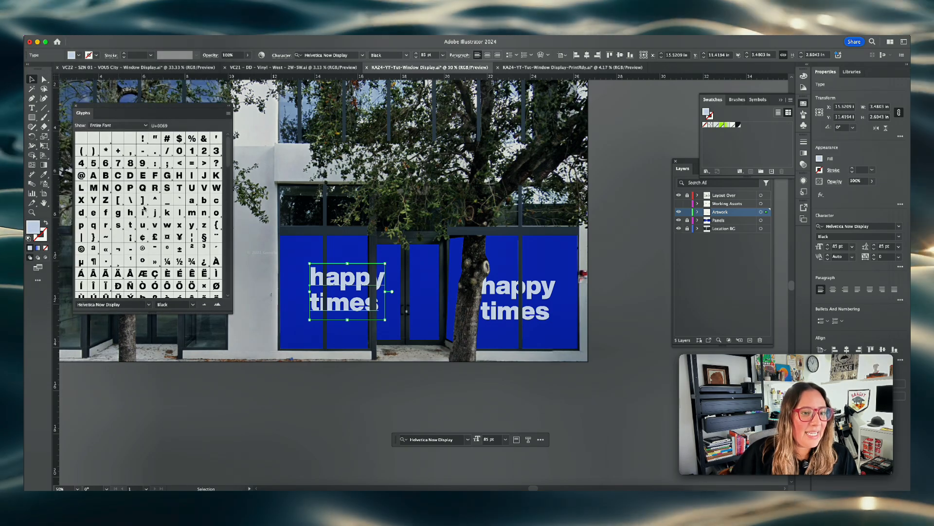
# - Look through the Helvetica Now Display glyphs for a symbol, and change the duplicated text's font to Inter Black
pyautogui.scroll(-10, 206, 227)
pyautogui.scroll(-8, 205, 227)
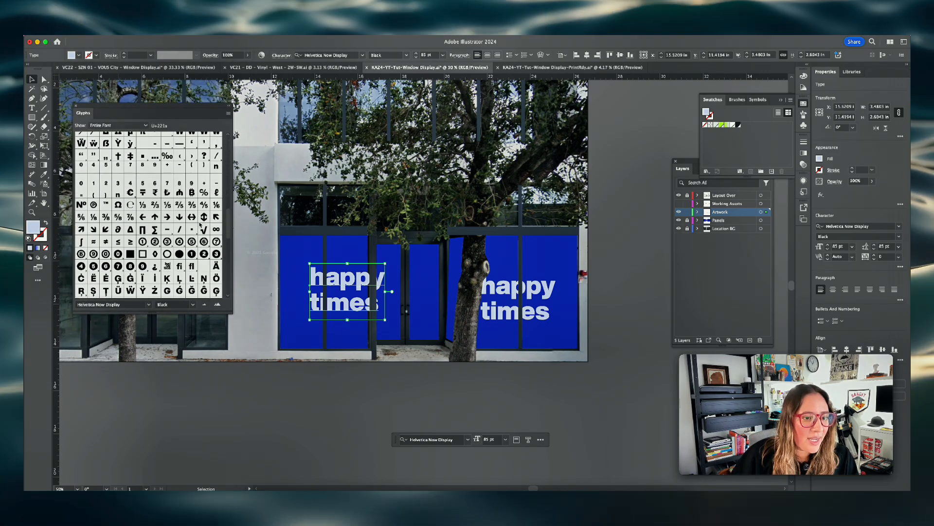
pyautogui.scroll(-10, 202, 221)
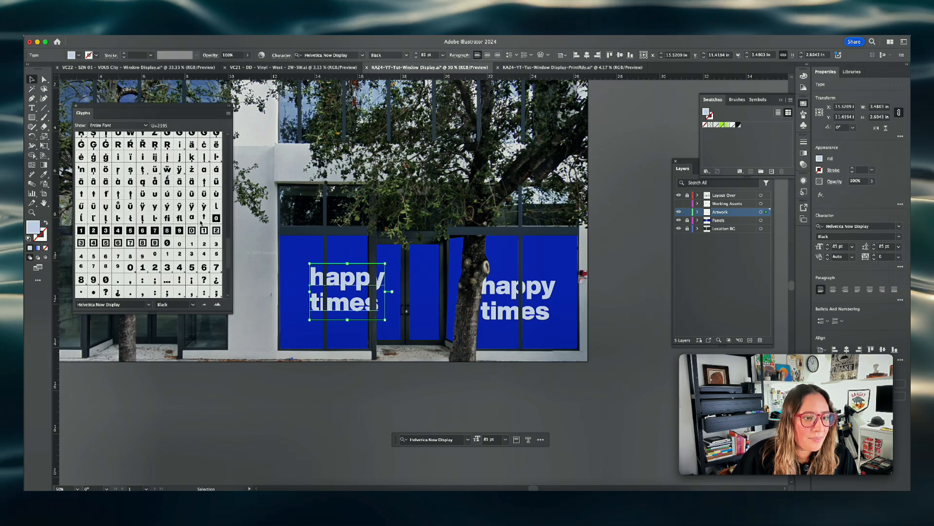
pyautogui.scroll(10, 202, 221)
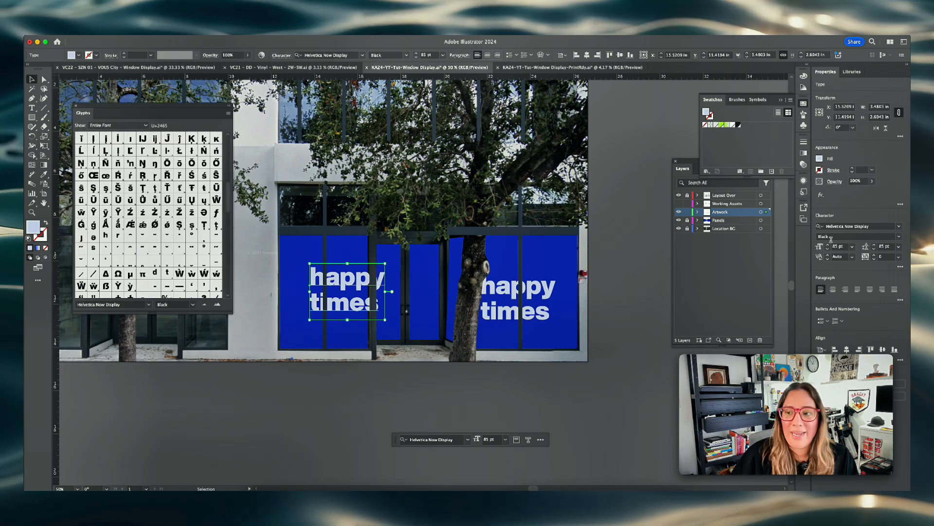
pyautogui.write('inter')
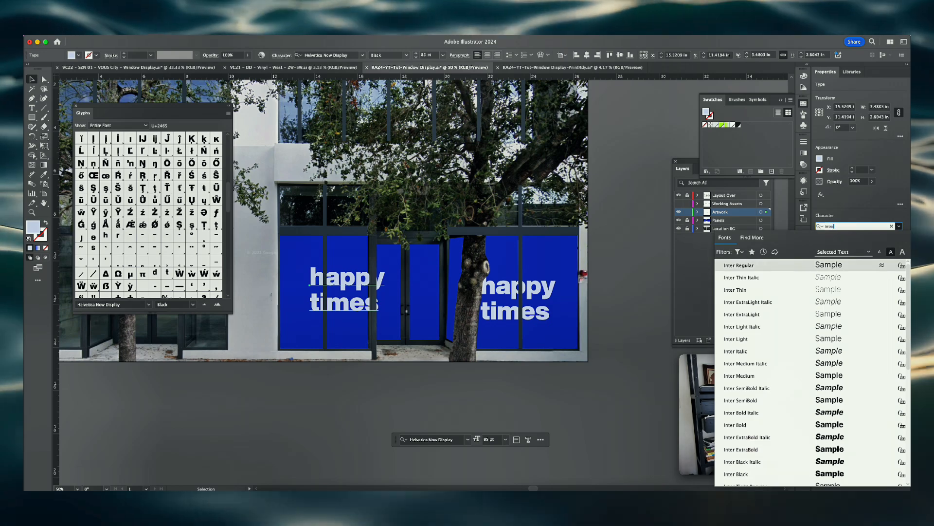
pyautogui.click(792, 473)
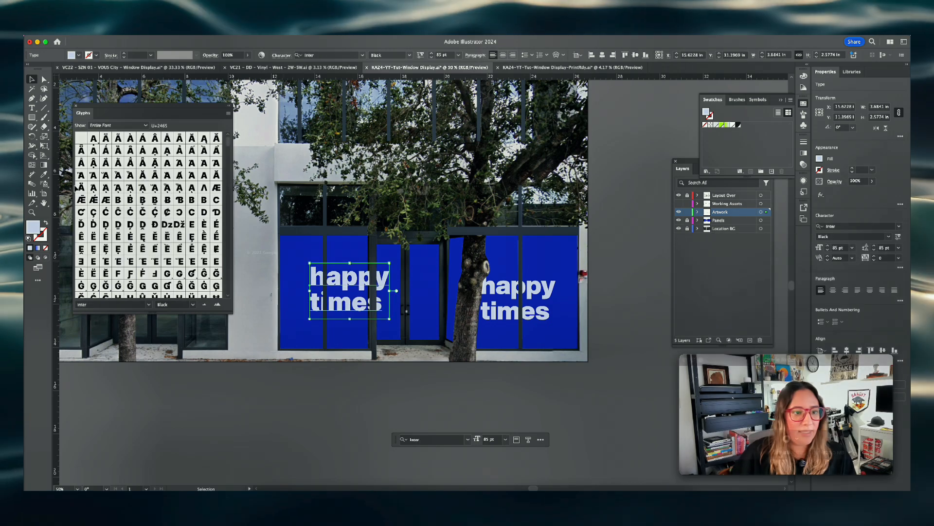
# - Replace all of the duplicated text with the solid heart glyph from the Inter Black glyph set
pyautogui.scroll(-5, 146, 214)
pyautogui.scroll(-10, 136, 203)
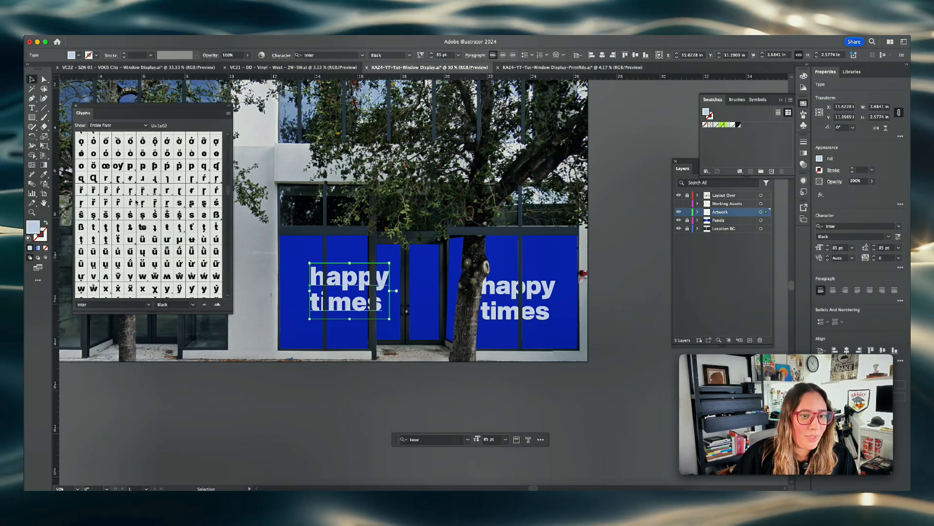
pyautogui.scroll(-12, 136, 204)
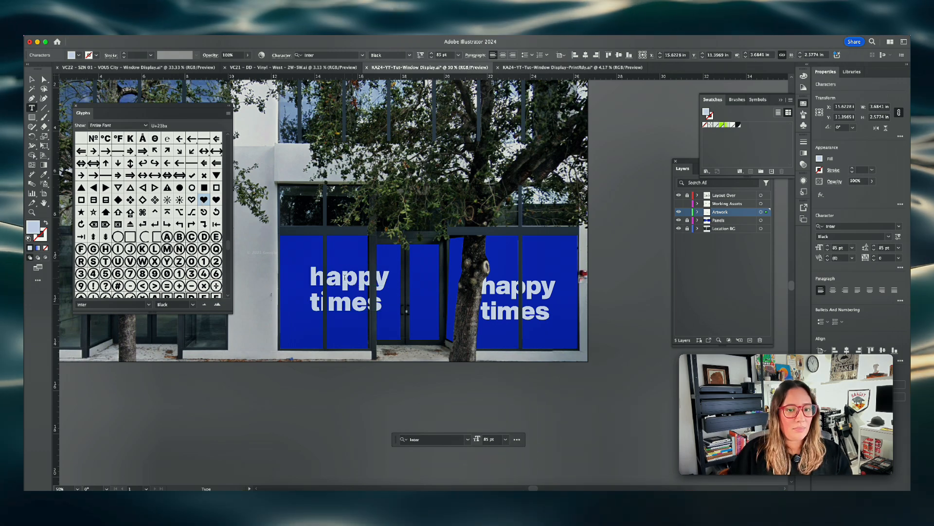
pyautogui.press('super+a')
pyautogui.doubleClick(205, 200)
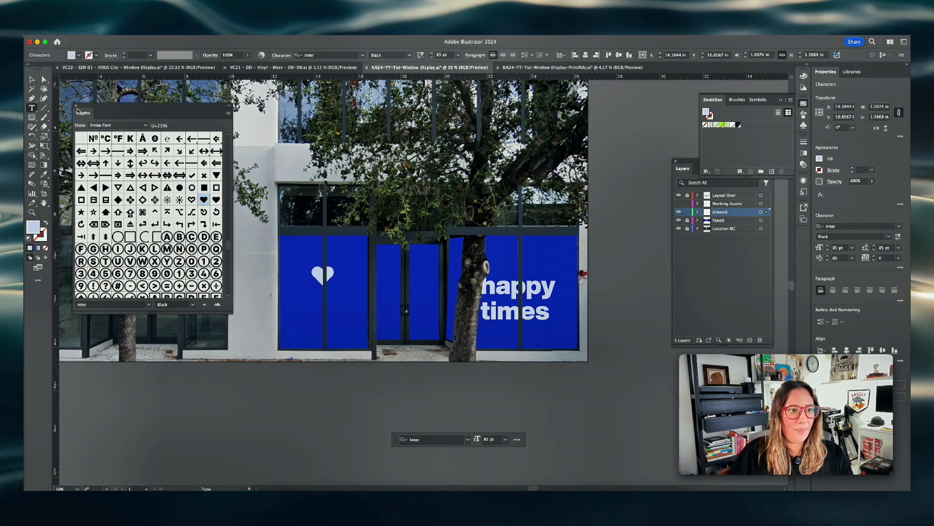
# - Enlarge the heart to about 128 pt at the top of the leftmost blue panel, and duplicate it twice into a vertical column
pyautogui.moveTo(315, 279); pyautogui.dragTo(302, 258)
pyautogui.moveTo(302, 259); pyautogui.dragTo(306, 292)
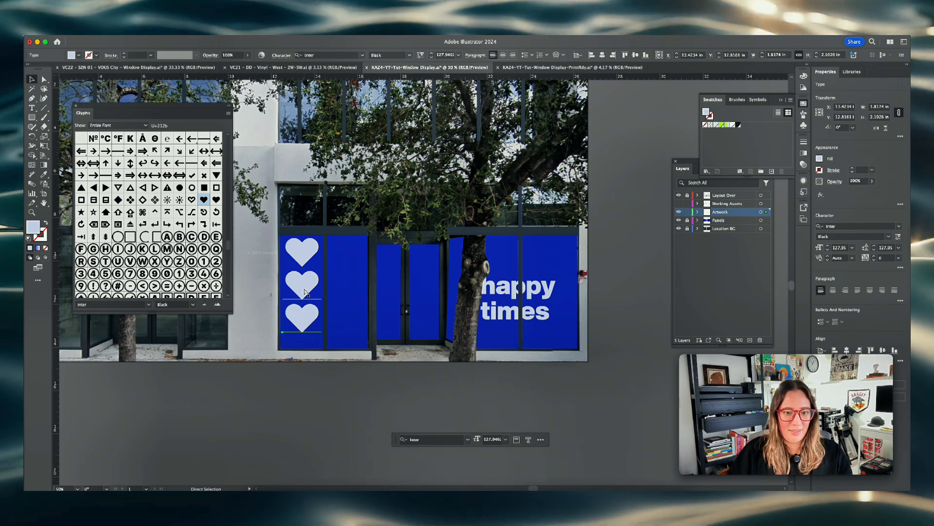
pyautogui.keyDown('shift'); pyautogui.click(302, 283); pyautogui.keyUp('shift')
pyautogui.click(364, 317)
# - Move the lowest heart down near the panel's bottom, select all three hearts, and distribute them evenly by their vertical centers
pyautogui.moveTo(311, 326); pyautogui.dragTo(310, 333)
pyautogui.keyDown('shift'); pyautogui.click(302, 285); pyautogui.keyUp('shift')
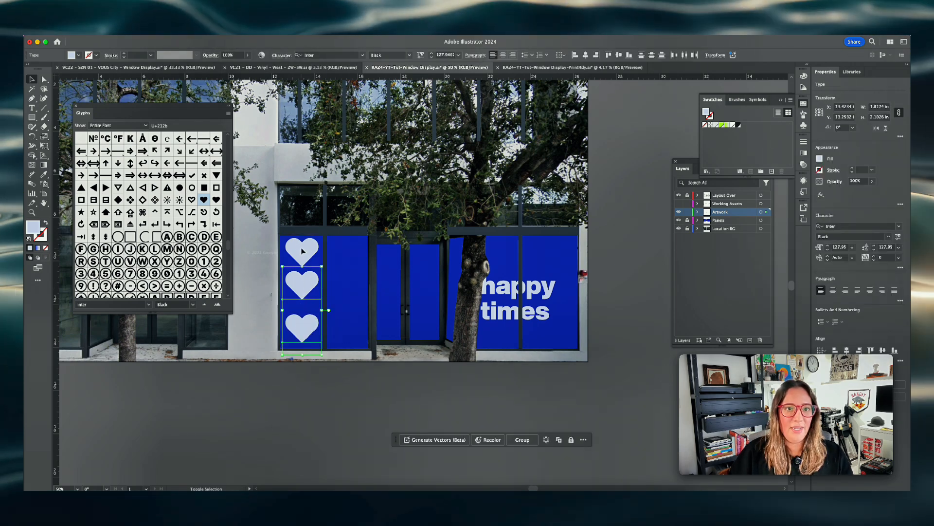
pyautogui.click(561, 55)
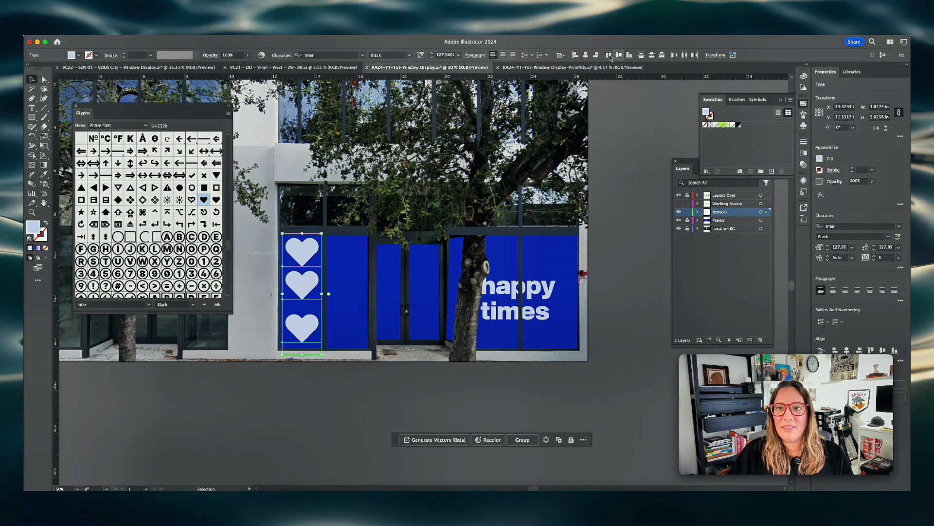
pyautogui.click(566, 57)
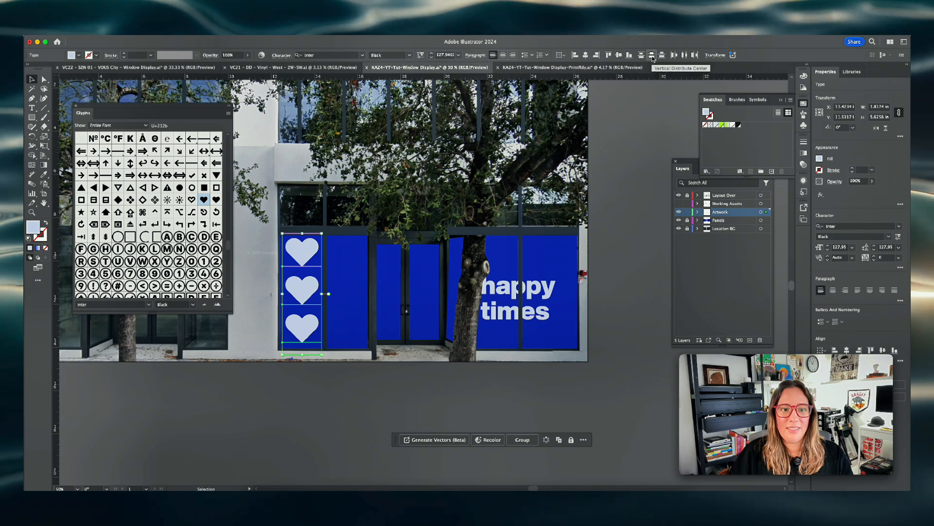
# - Duplicate the column of three hearts onto the panel just right of the tree, and move the "happy times" text onto the rightmost panel
pyautogui.click(355, 347)
pyautogui.moveTo(307, 329); pyautogui.dragTo(505, 337)
pyautogui.click(577, 366)
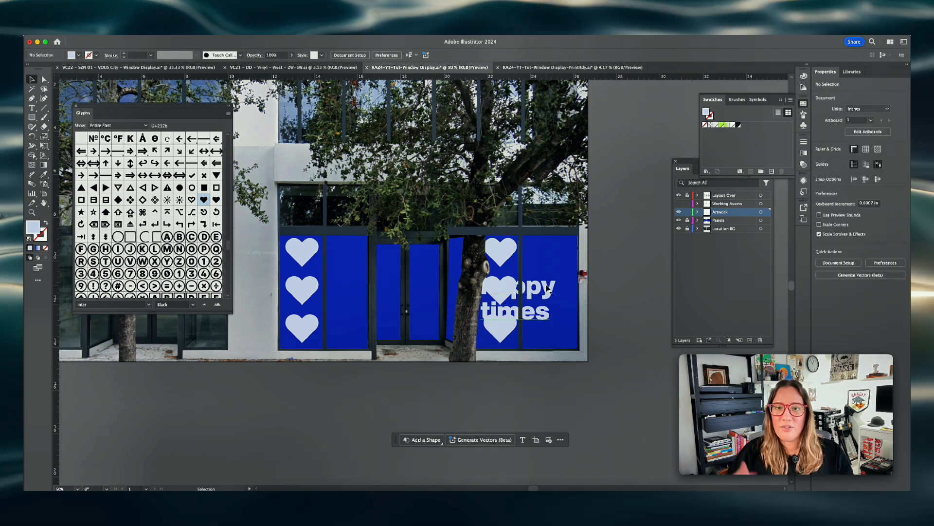
pyautogui.moveTo(542, 291); pyautogui.dragTo(570, 299)
# - Duplicate the "happy times" text onto the right door panel
pyautogui.moveTo(560, 299); pyautogui.dragTo(388, 334)
pyautogui.click(633, 301)
pyautogui.hscroll(-3, 568, 312)
pyautogui.moveTo(451, 335); pyautogui.dragTo(462, 333)
# - Replace the door copy's wording with "hours" on the first line and "instagram" on the second
pyautogui.press('super+equal')
pyautogui.press('super+equal')
pyautogui.press('super+equal')
pyautogui.press('super+equal')
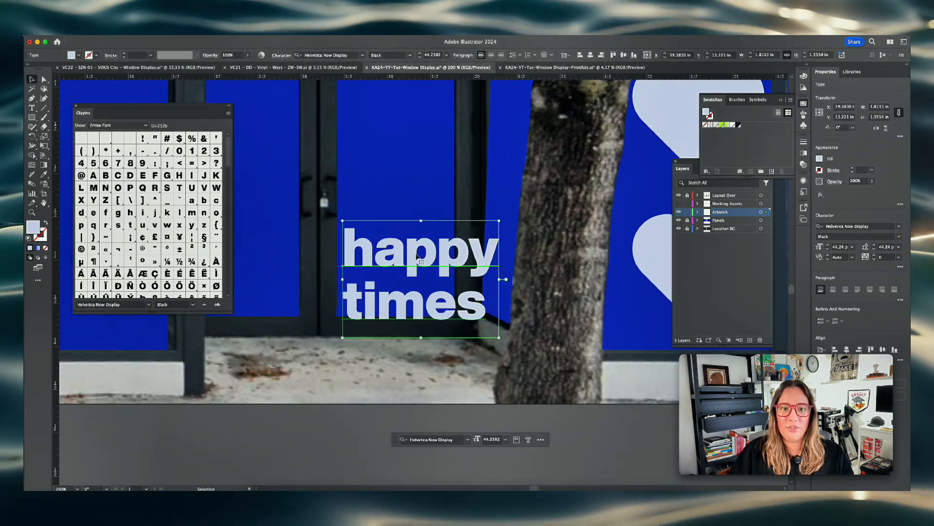
pyautogui.doubleClick(417, 253)
pyautogui.press('super+a')
pyautogui.write('time')
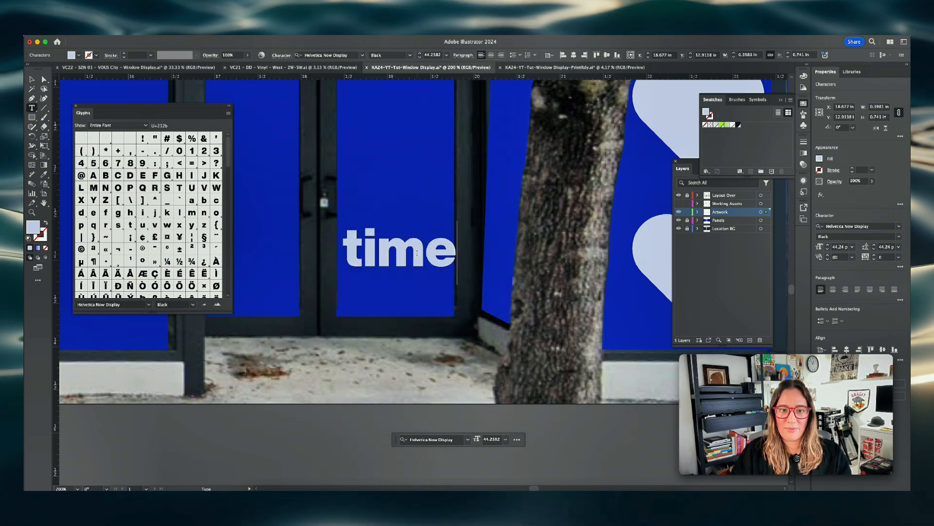
pyautogui.write('s instagr')
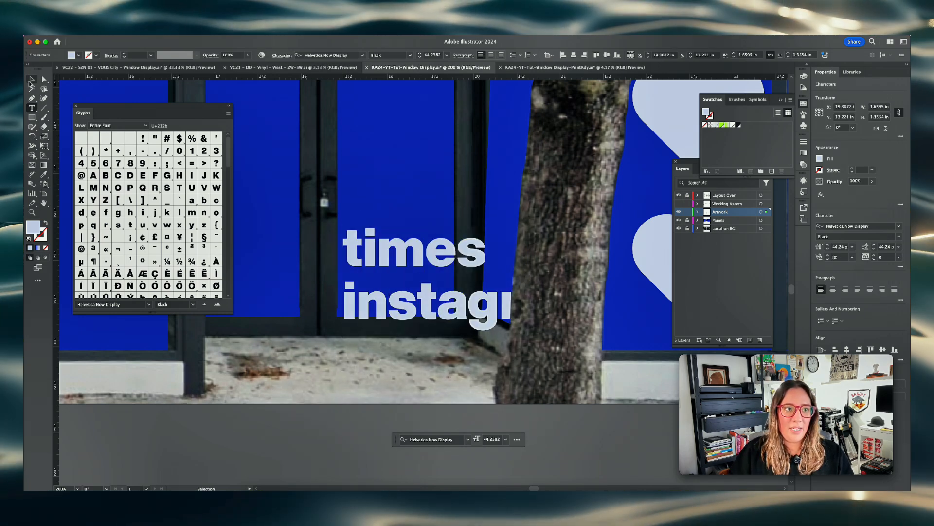
pyautogui.click(30, 81)
pyautogui.doubleClick(417, 259)
pyautogui.moveTo(486, 255); pyautogui.dragTo(342, 255)
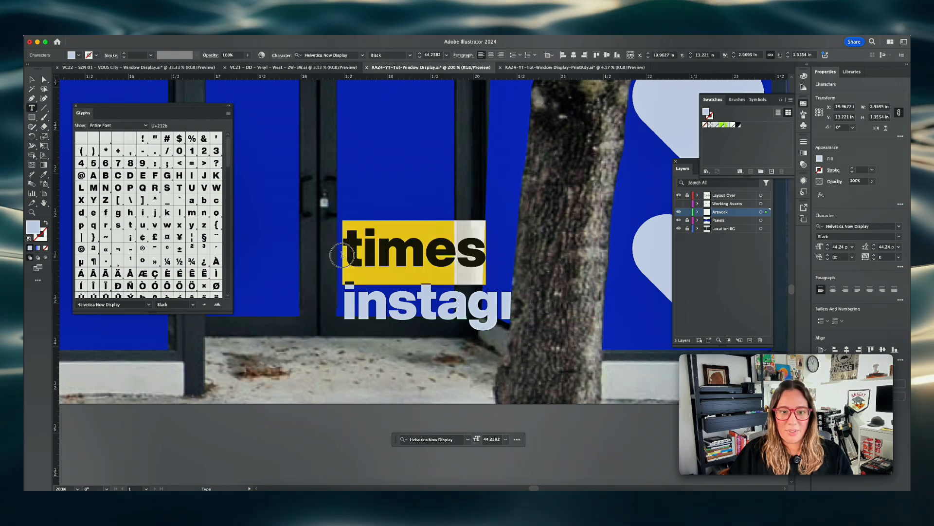
pyautogui.write('hours')
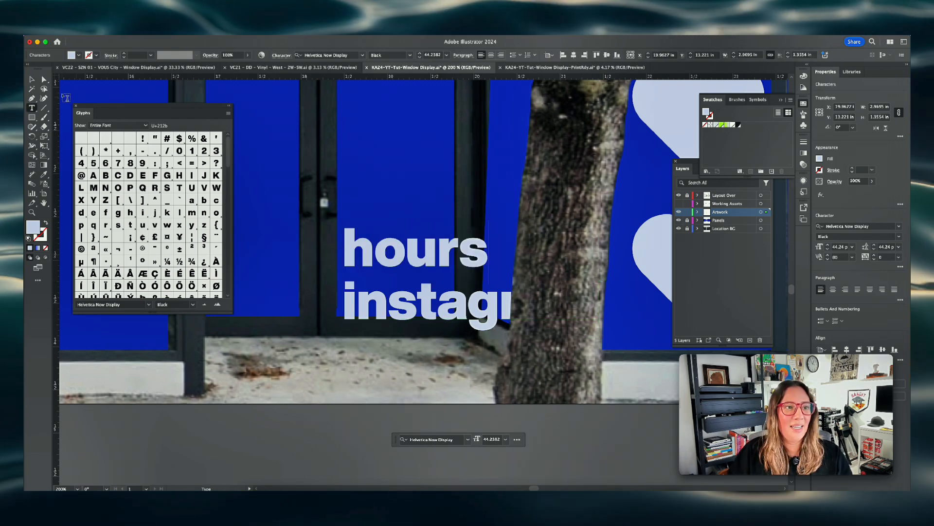
# - Shrink the "hours instagram" text to about 8.26 pt near the bottom of the right door panel, and set its font style to Regular
pyautogui.click(32, 80)
pyautogui.moveTo(600, 283); pyautogui.dragTo(402, 291)
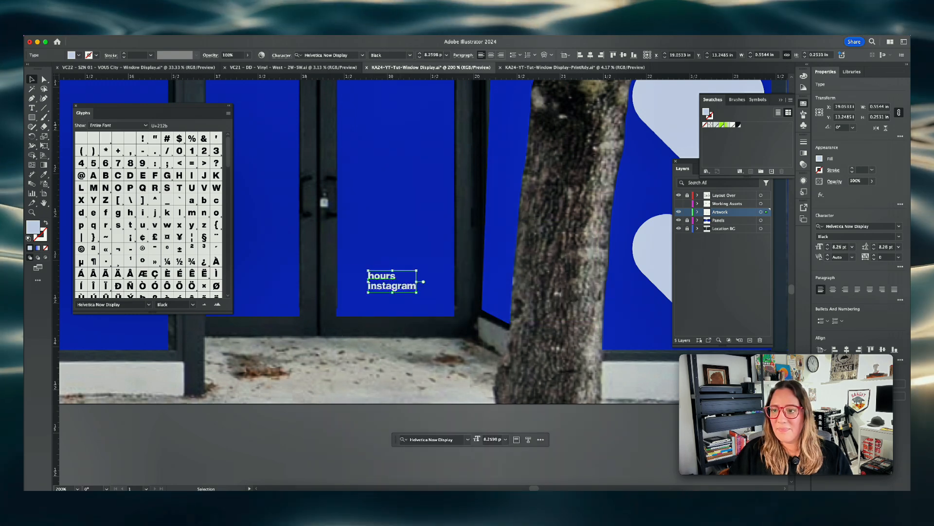
pyautogui.click(900, 239)
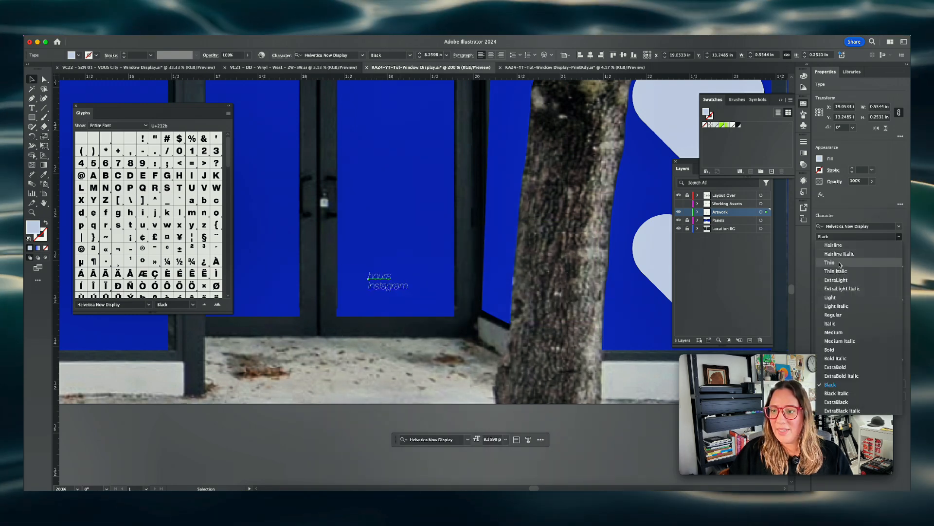
pyautogui.click(833, 315)
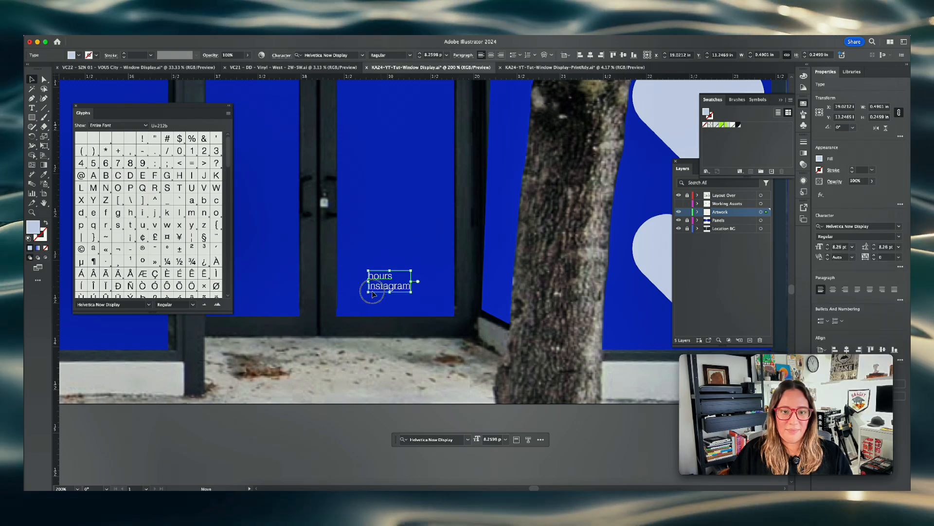
pyautogui.press('super+minus')
pyautogui.press('super+minus')
pyautogui.press('super+minus')
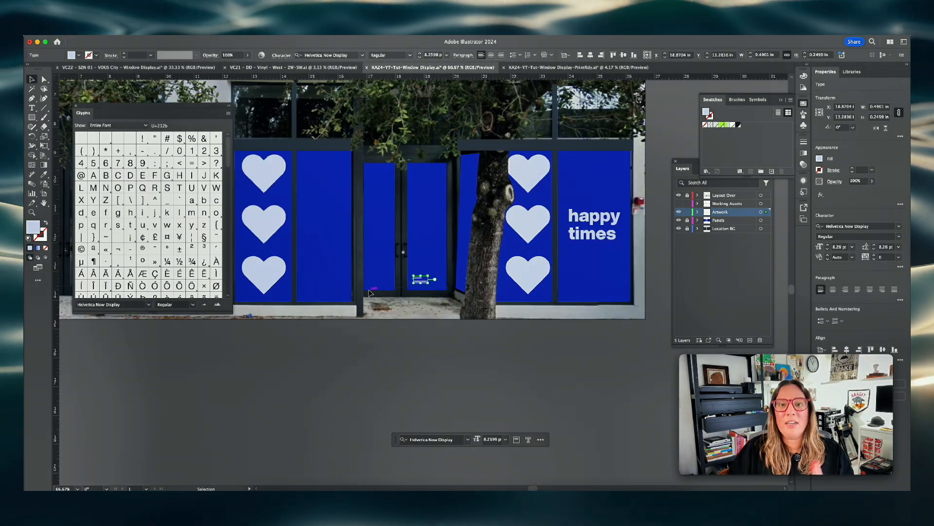
pyautogui.moveTo(369, 277); pyautogui.dragTo(414, 334)
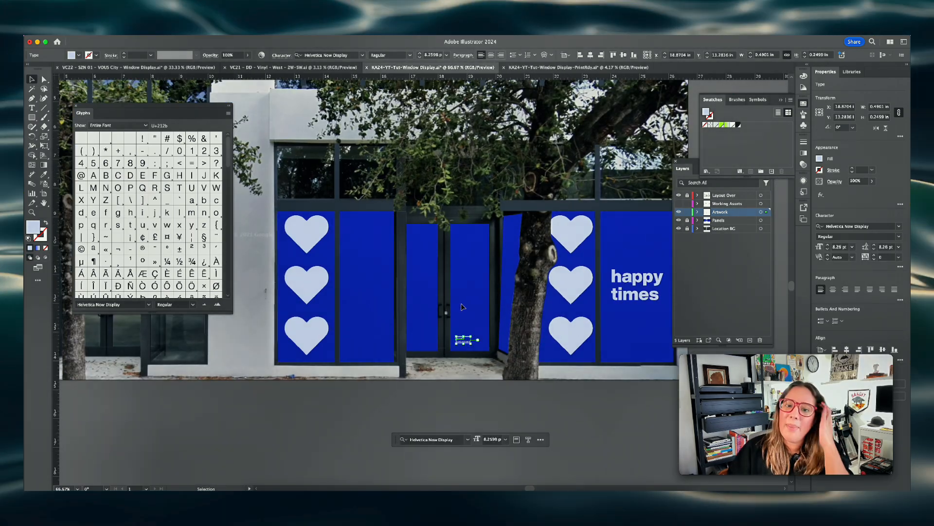
pyautogui.click(462, 308)
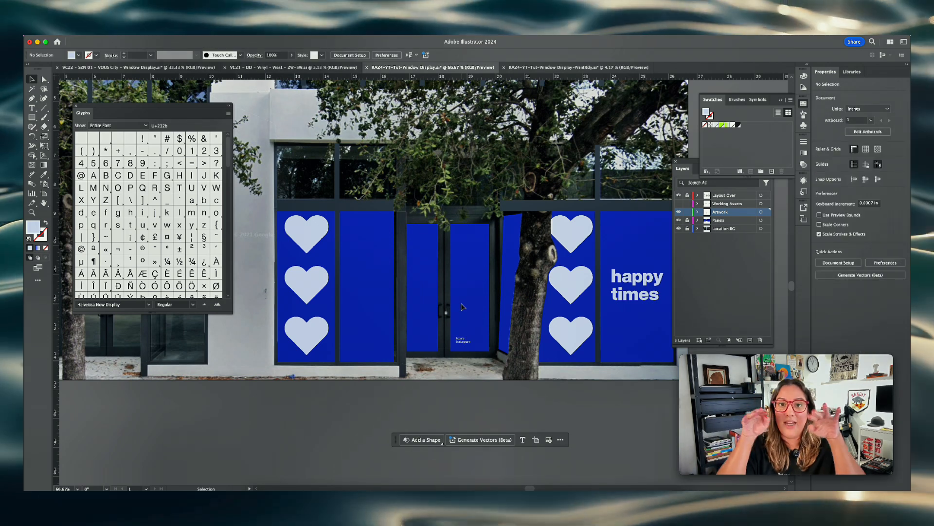
# - Add a second small text line at mid-height on the right door panel, with the "hours instagram" text near the panel's bottom
pyautogui.moveTo(466, 342); pyautogui.dragTo(421, 284)
pyautogui.press('t')
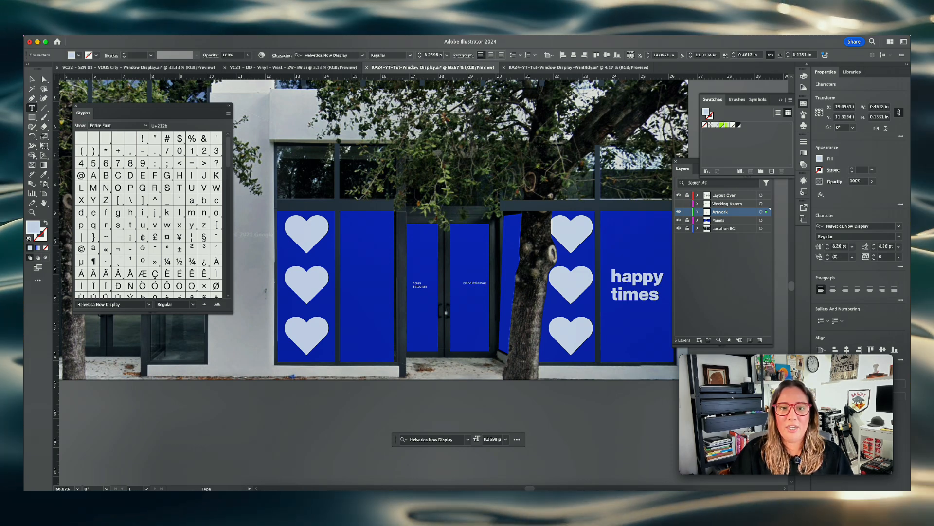
pyautogui.moveTo(478, 286); pyautogui.dragTo(478, 340)
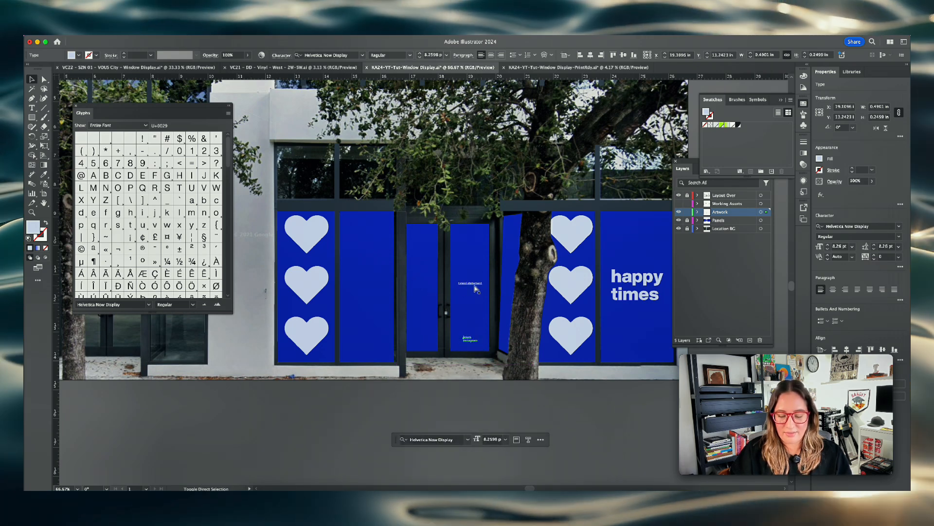
# - Center-align the paragraphs of both small door texts and position them together in the middle of the right door panel's width
pyautogui.keyDown('shift'); pyautogui.click(467, 340); pyautogui.keyUp('shift')
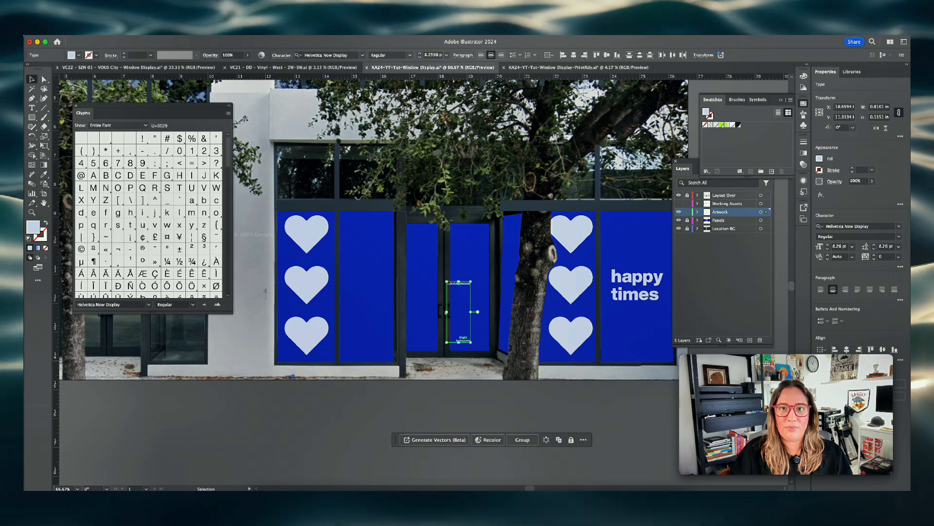
pyautogui.moveTo(466, 285); pyautogui.dragTo(471, 287)
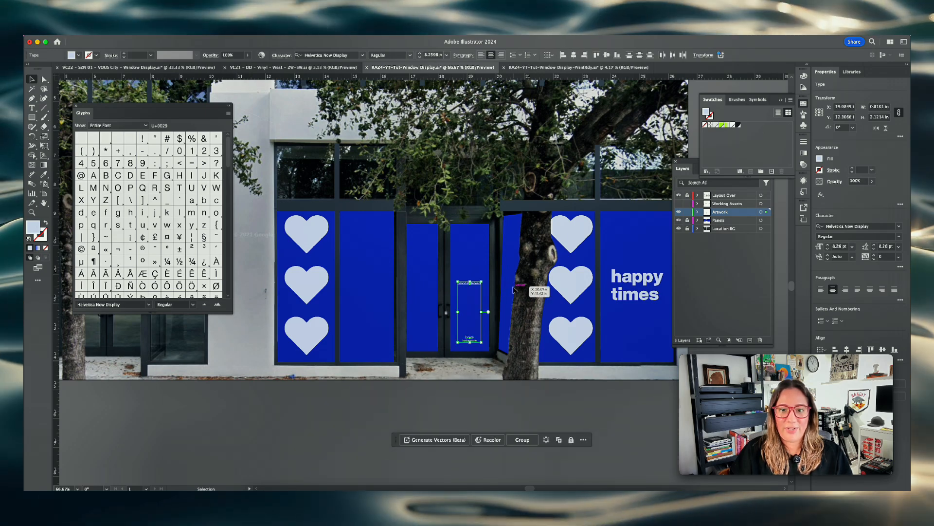
pyautogui.click(513, 290)
# - Review the whole storefront mockup and the window artboards 2W to 5W in the print-ready document
pyautogui.press('super+minus')
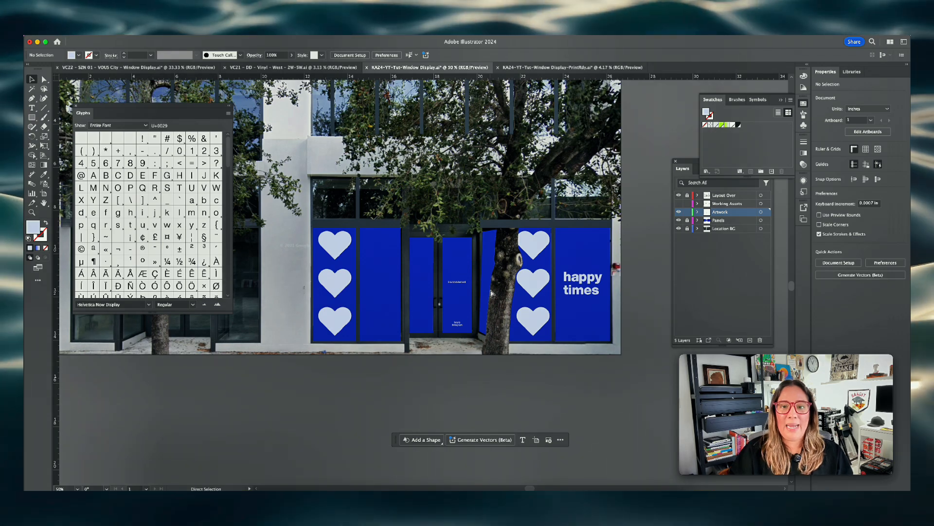
pyautogui.press('super+minus')
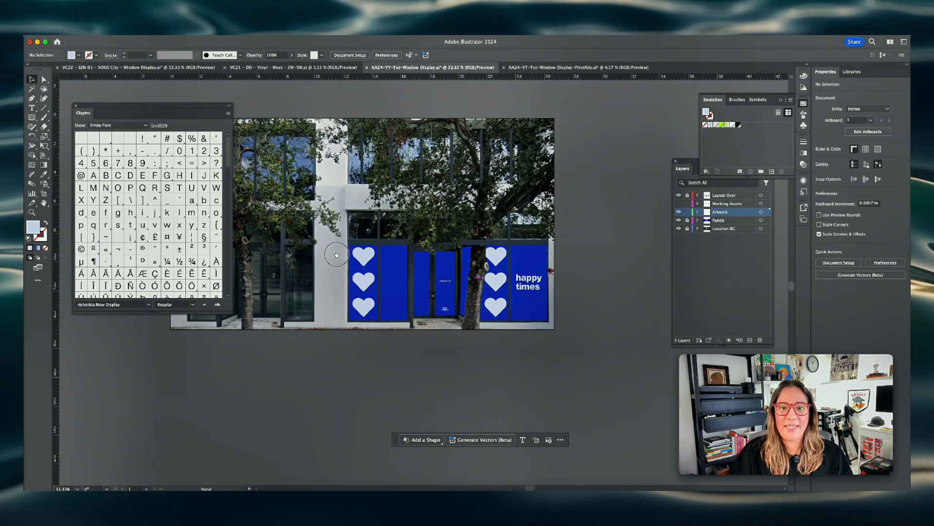
pyautogui.moveTo(332, 253); pyautogui.dragTo(356, 254)
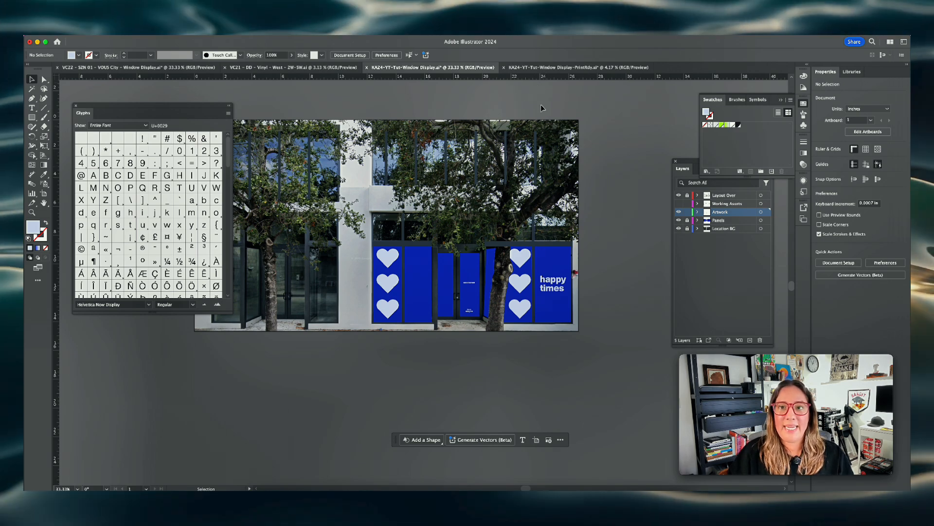
pyautogui.click(545, 68)
pyautogui.click(481, 68)
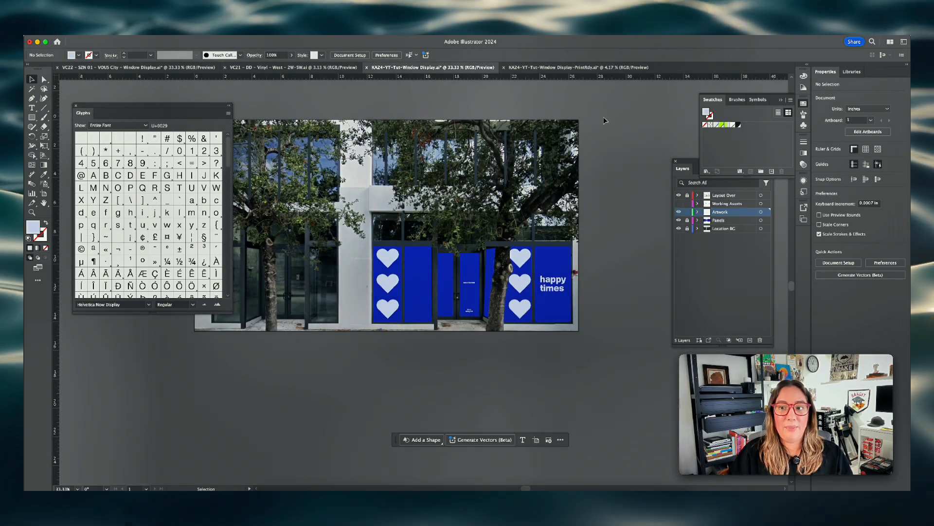
pyautogui.click(527, 69)
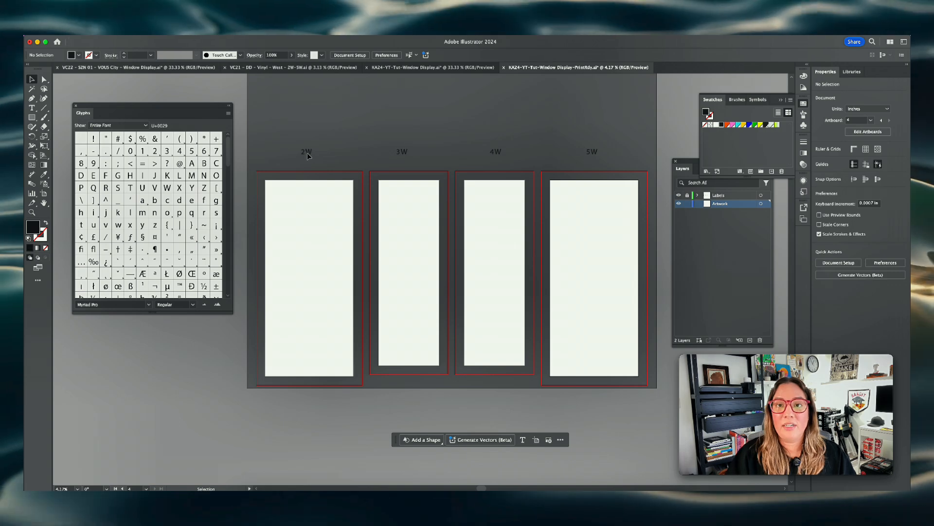
pyautogui.click(432, 68)
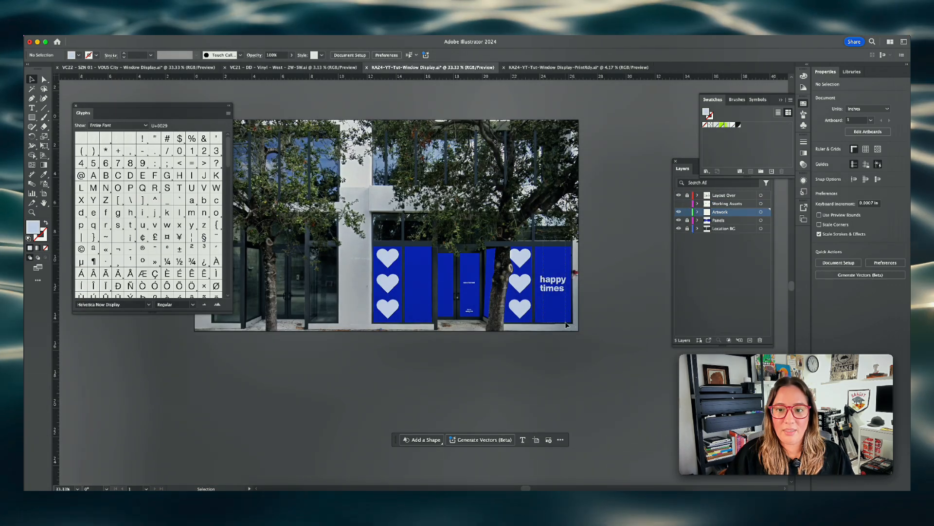
# - Copy the rightmost blue panel together with its "happy times" text from the mockup into the print-ready document
pyautogui.click(554, 286)
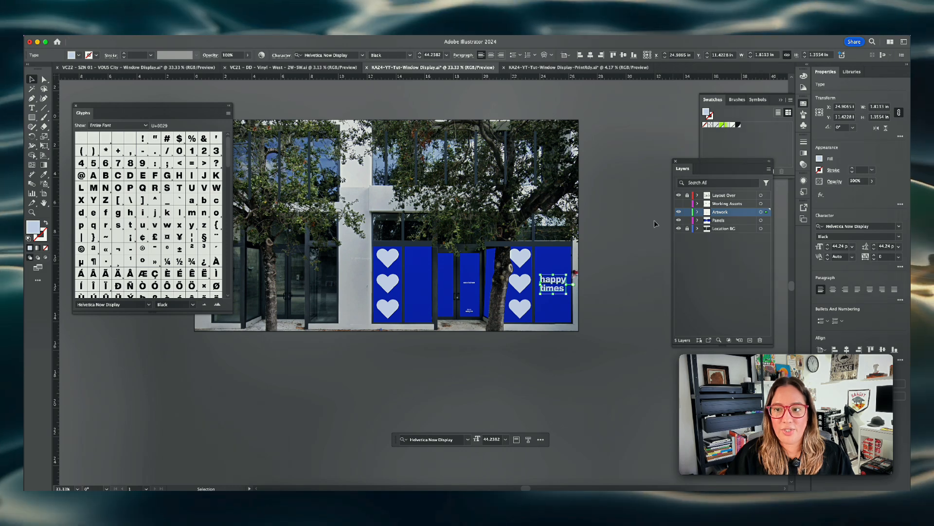
pyautogui.keyDown('shift'); pyautogui.click(562, 258); pyautogui.keyUp('shift')
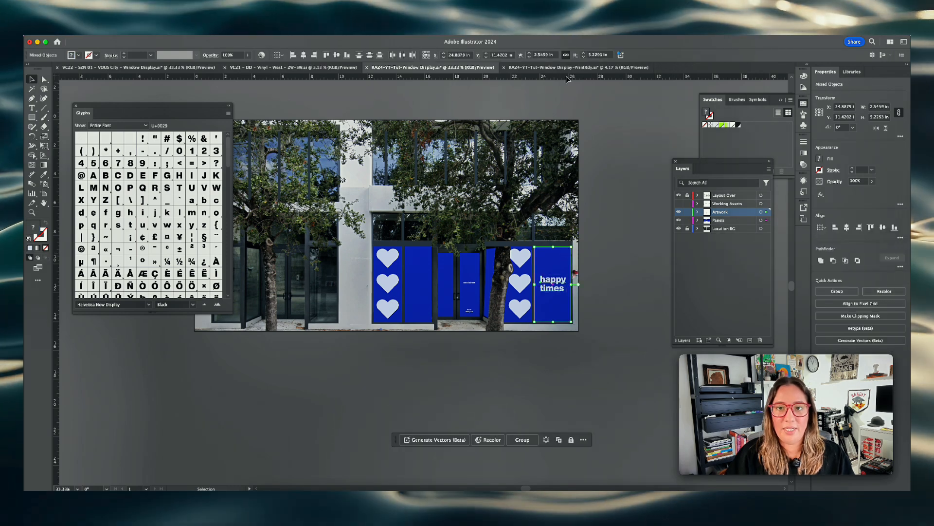
pyautogui.press('super+grave')
pyautogui.press('super+v')
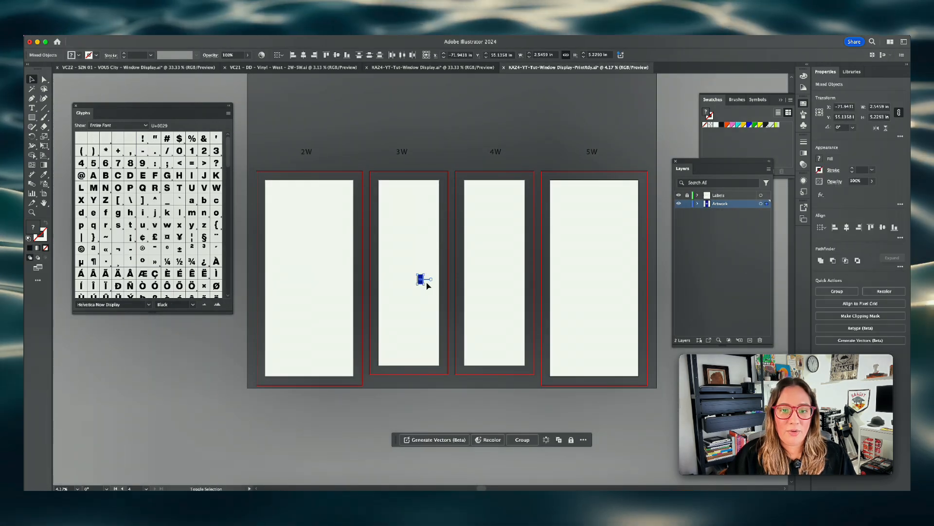
# - Scale the pasted panel and text proportionally to 49 in wide and align them with the top of the 2W artboard
pyautogui.moveTo(429, 286); pyautogui.dragTo(550, 393)
pyautogui.moveTo(447, 334); pyautogui.dragTo(307, 227)
pyautogui.moveTo(323, 298); pyautogui.dragTo(355, 373)
pyautogui.keyDown('shift'); pyautogui.click(332, 307); pyautogui.keyUp('shift')
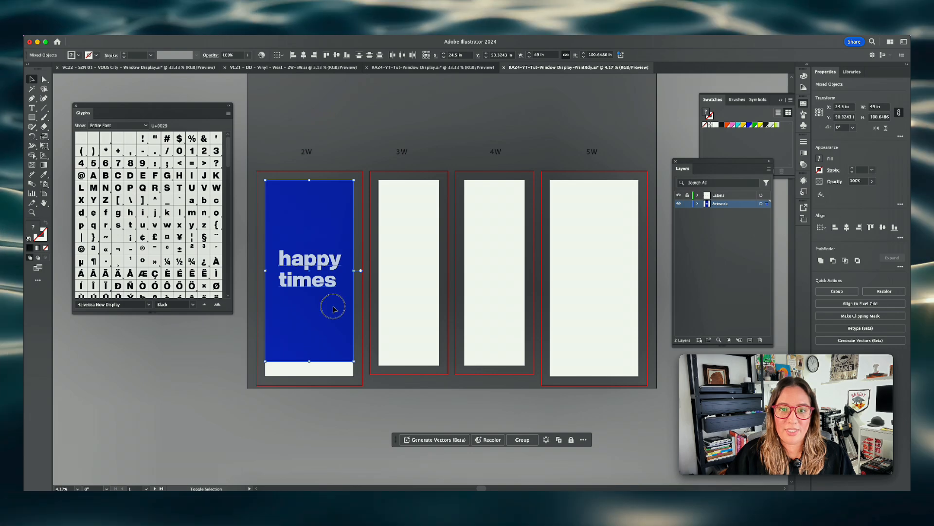
pyautogui.click(323, 336)
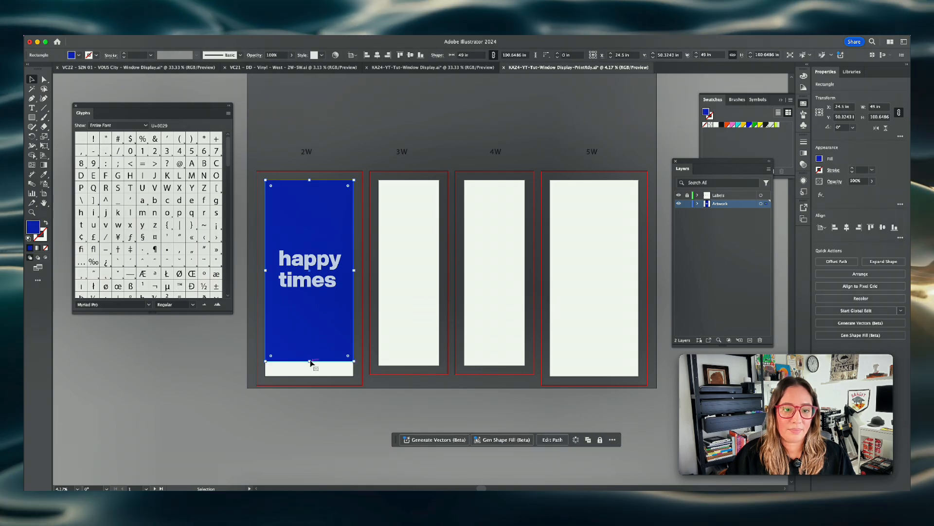
pyautogui.moveTo(309, 362); pyautogui.dragTo(308, 375)
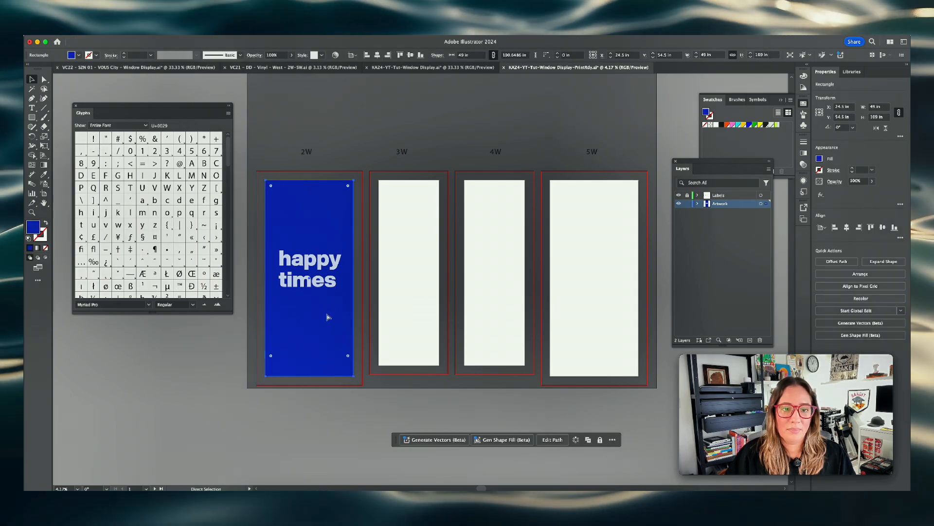
pyautogui.press('super+z')
pyautogui.keyDown('shift'); pyautogui.click(331, 284); pyautogui.keyUp('shift')
pyautogui.moveTo(331, 284); pyautogui.dragTo(634, 282)
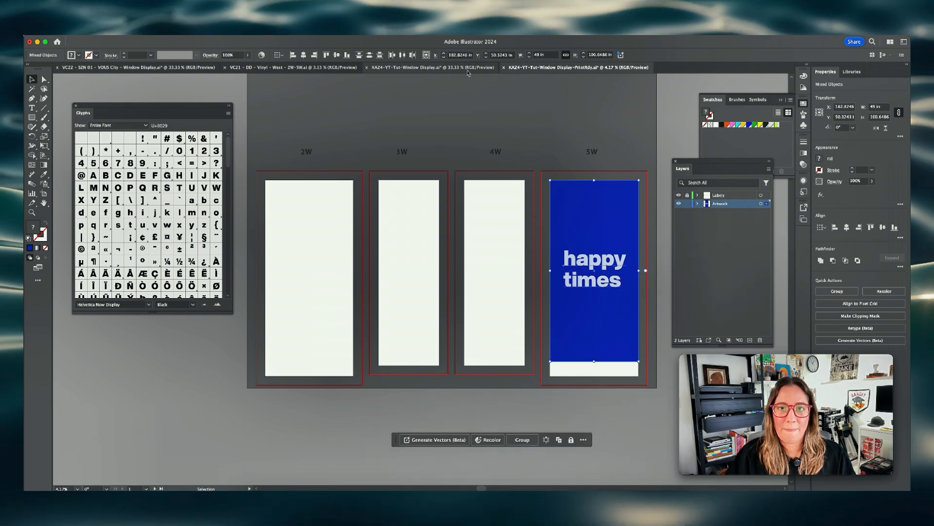
pyautogui.click(466, 68)
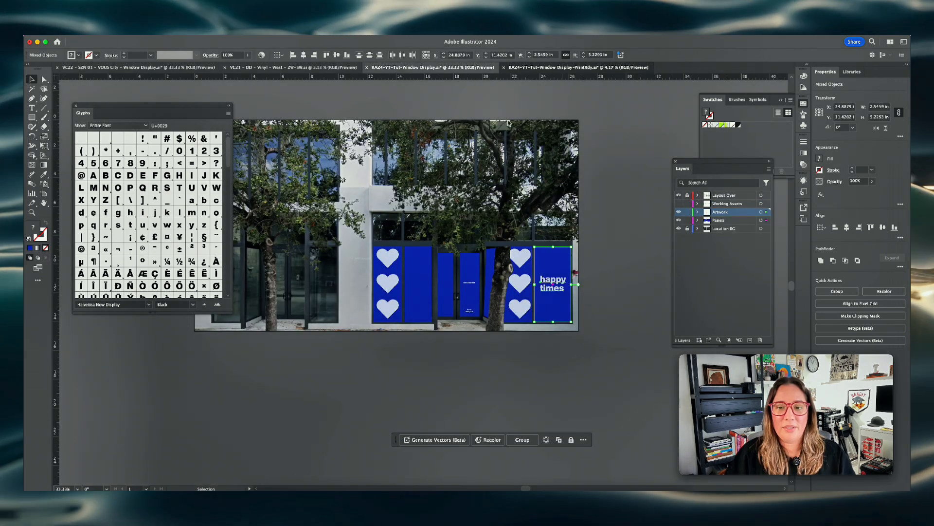
pyautogui.click(517, 68)
pyautogui.press('super+z')
pyautogui.moveTo(310, 362); pyautogui.dragTo(310, 377)
pyautogui.press('super+z')
# - Stretch only the blue rectangle down to the 2W artboard's bottom edge, making it 109 in tall
pyautogui.click(340, 397)
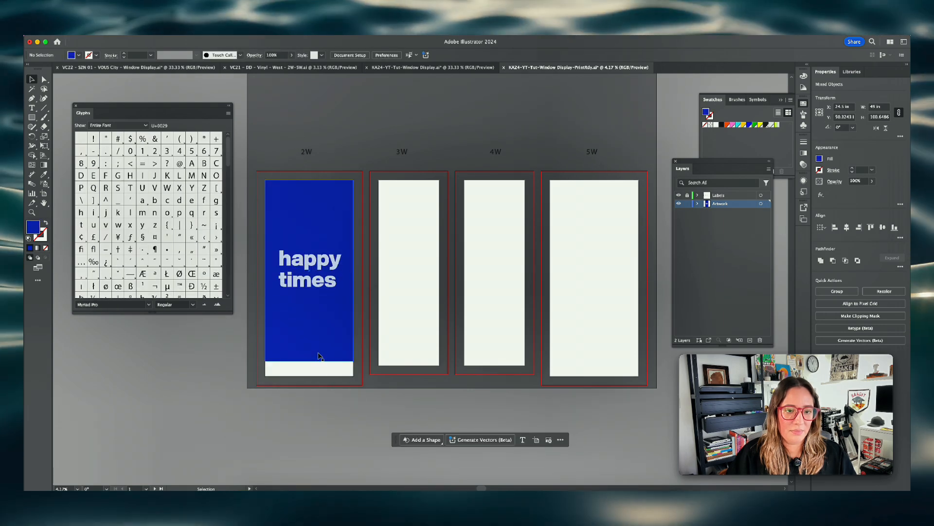
pyautogui.click(319, 358)
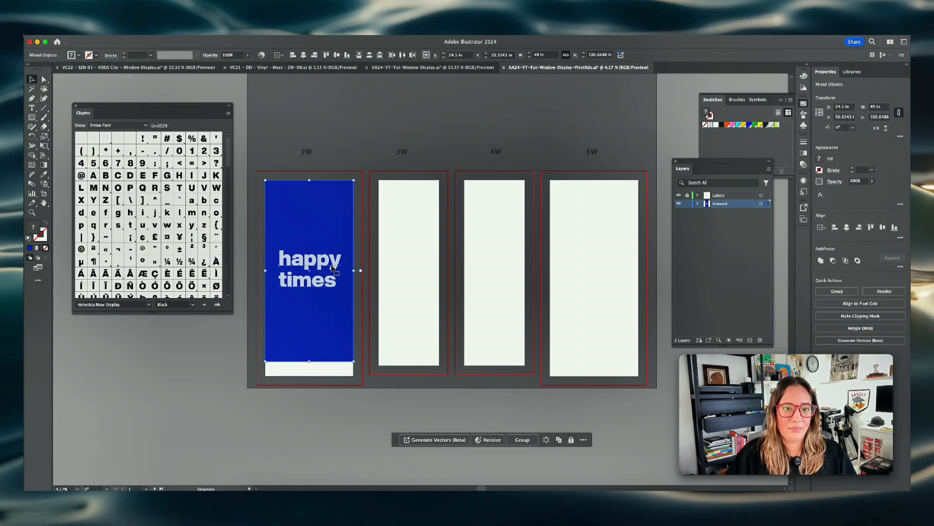
pyautogui.click(295, 401)
pyautogui.click(294, 359)
pyautogui.moveTo(310, 362); pyautogui.dragTo(310, 375)
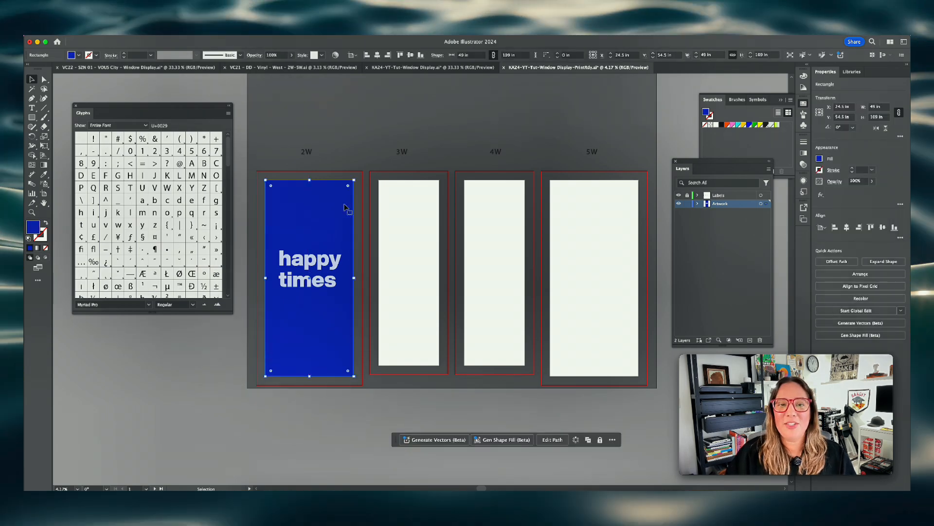
# - Center the "happy times" text vertically on the 2W artboard
pyautogui.click(334, 159)
pyautogui.hscroll(-3, 334, 159)
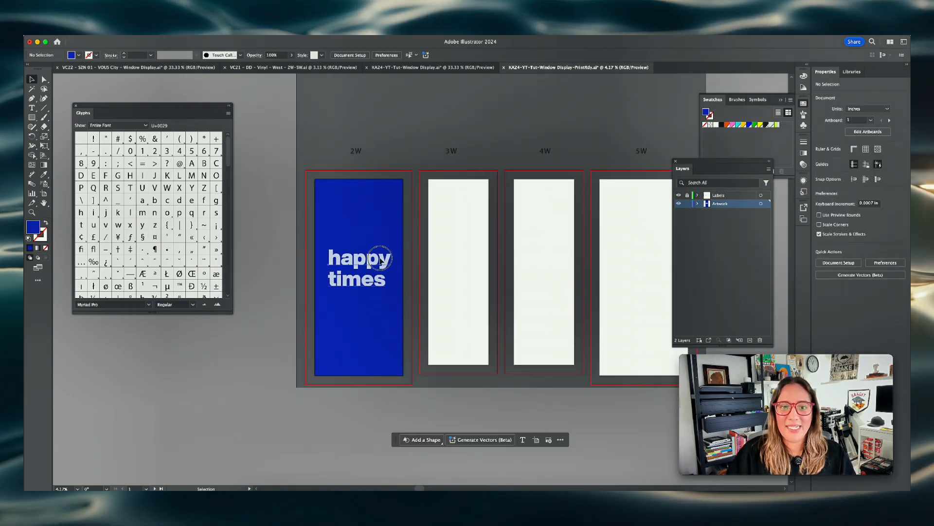
pyautogui.click(380, 258)
pyautogui.click(883, 349)
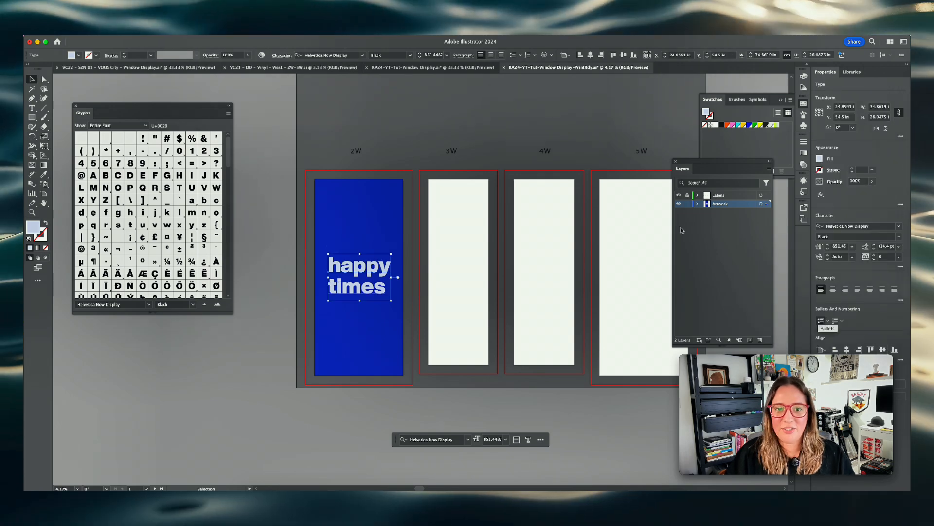
# - Check the print-ready document's bleed values in Document Setup and leave them as they are
pyautogui.click(307, 122)
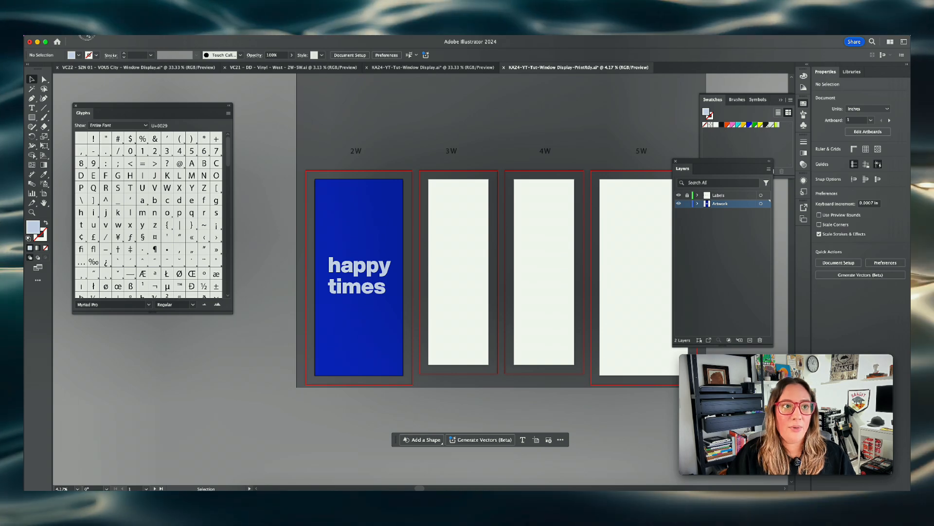
pyautogui.click(88, 36)
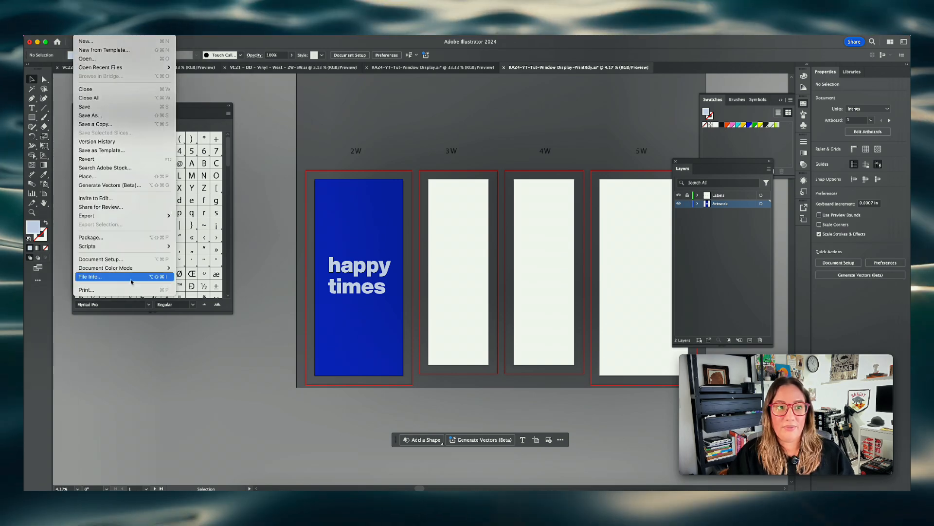
pyautogui.click(131, 279)
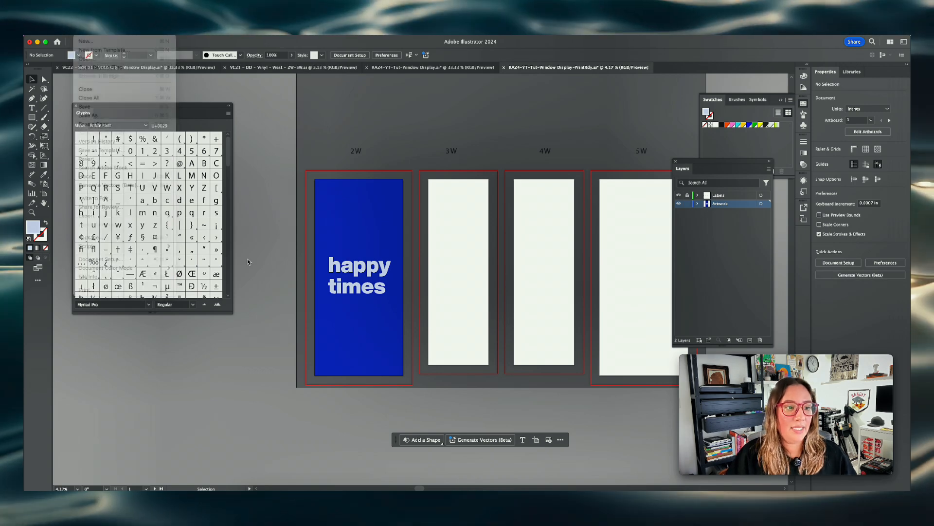
pyautogui.click(45, 194)
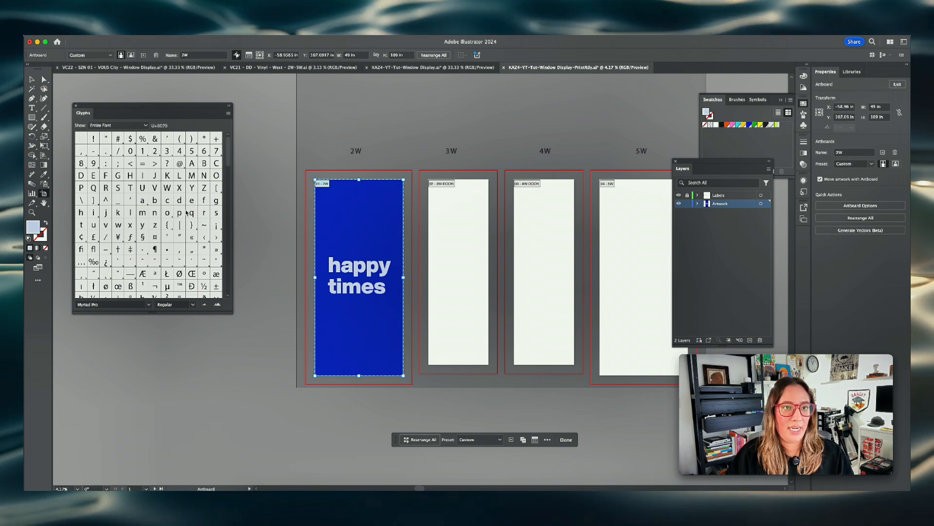
pyautogui.press('Escape')
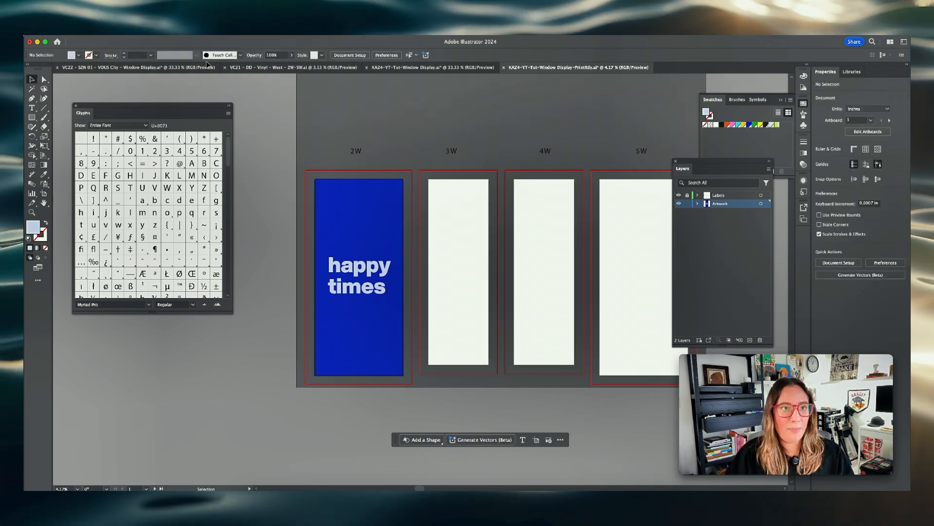
pyautogui.click(102, 31)
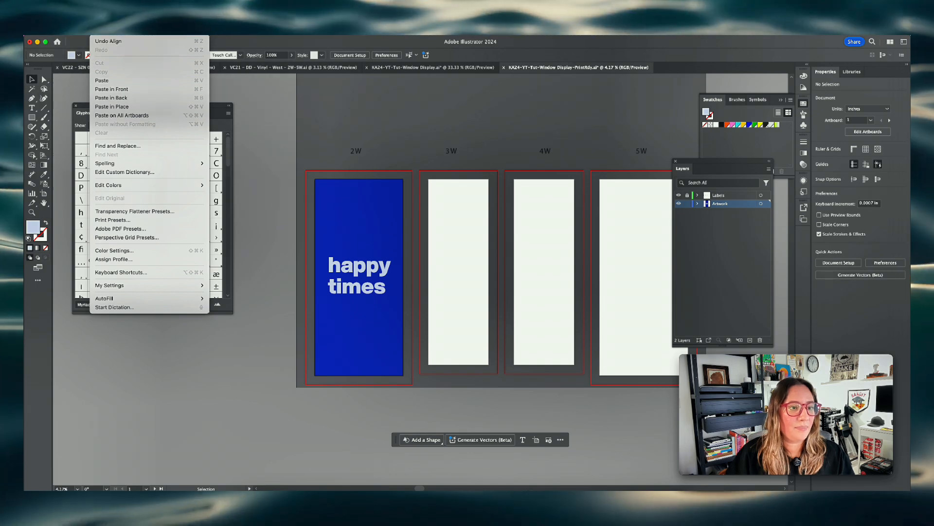
pyautogui.moveTo(82, 31)
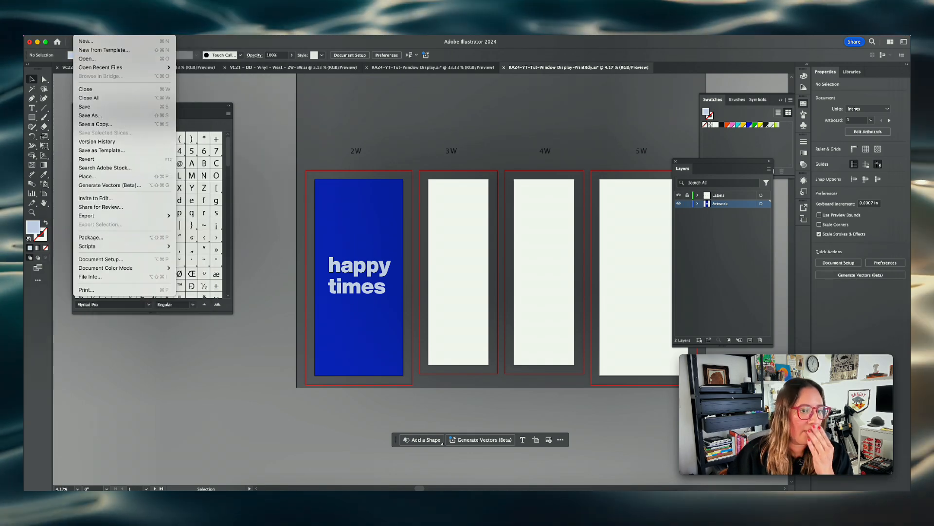
pyautogui.click(136, 259)
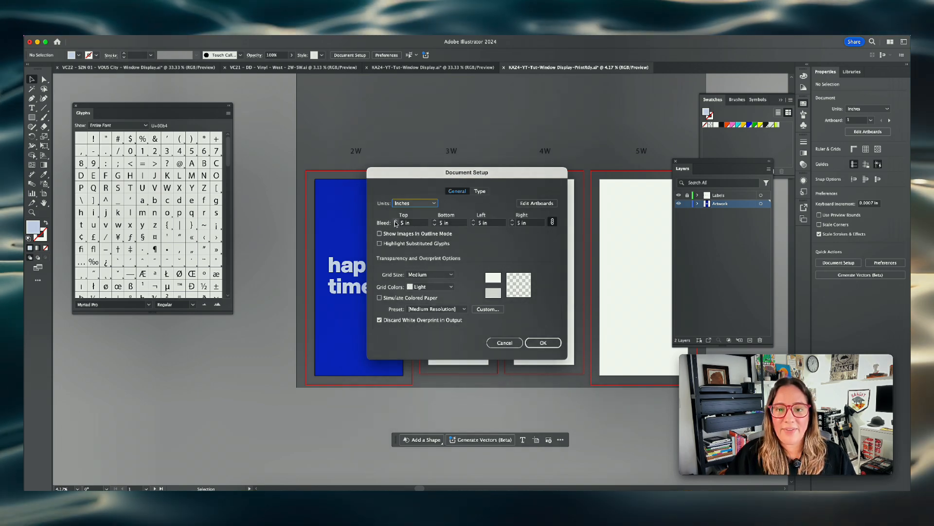
pyautogui.click(513, 341)
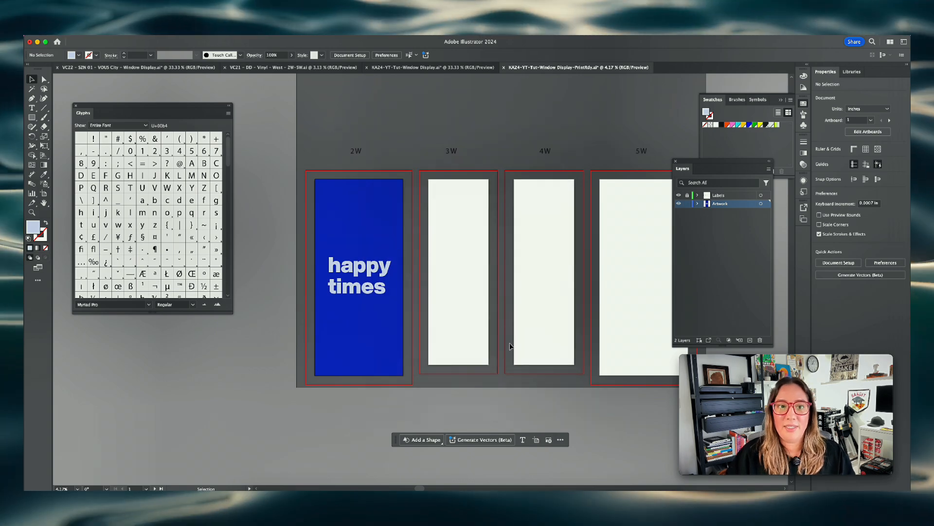
# - Extend the blue rectangle on the 2W artboard out to the red bleed line on all four sides
pyautogui.moveTo(454, 328); pyautogui.dragTo(492, 237)
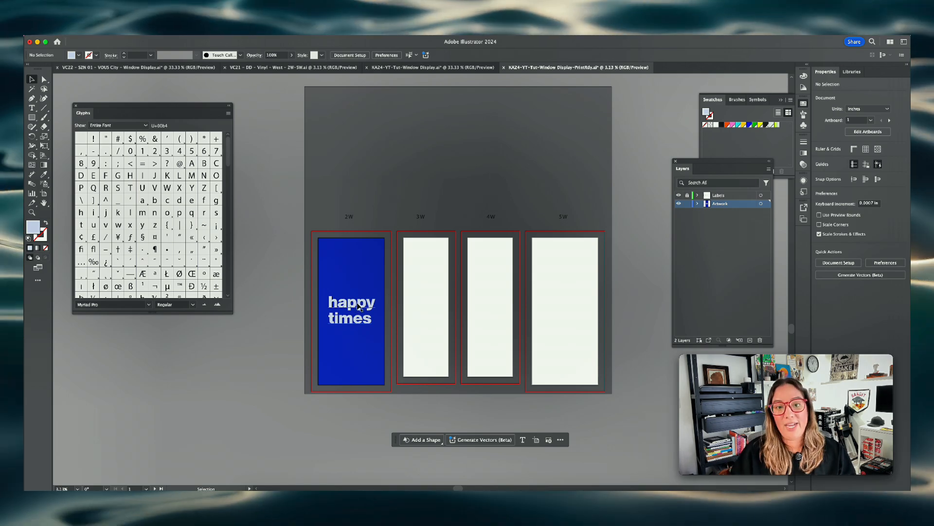
pyautogui.press('super+equal')
pyautogui.moveTo(349, 314); pyautogui.dragTo(413, 207)
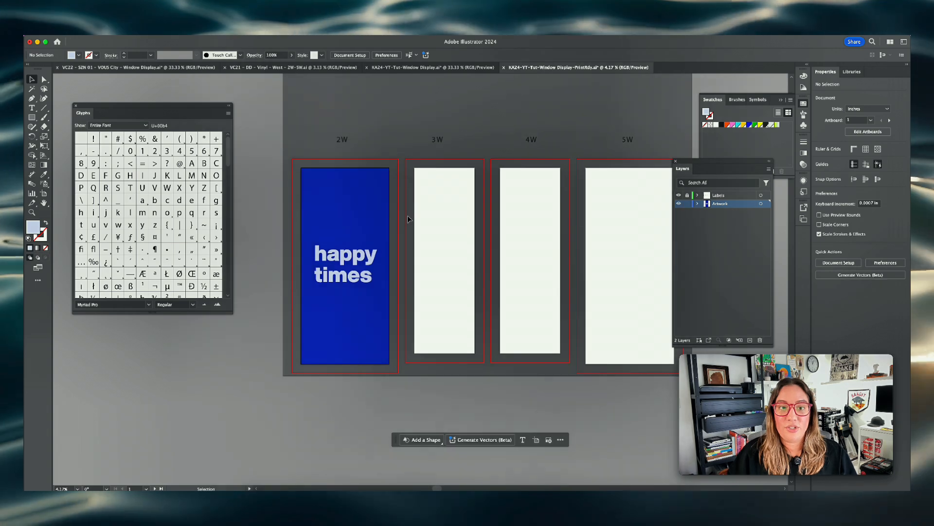
pyautogui.click(313, 192)
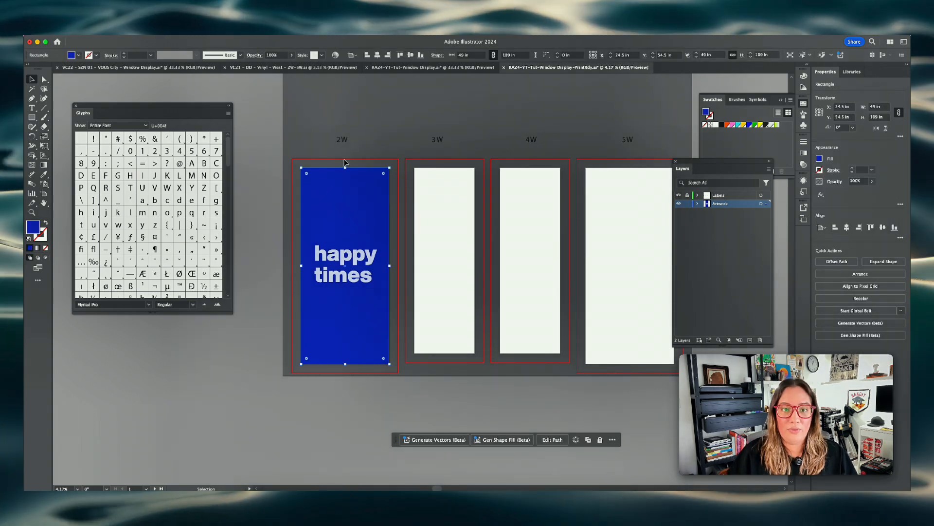
pyautogui.moveTo(345, 170); pyautogui.dragTo(345, 159)
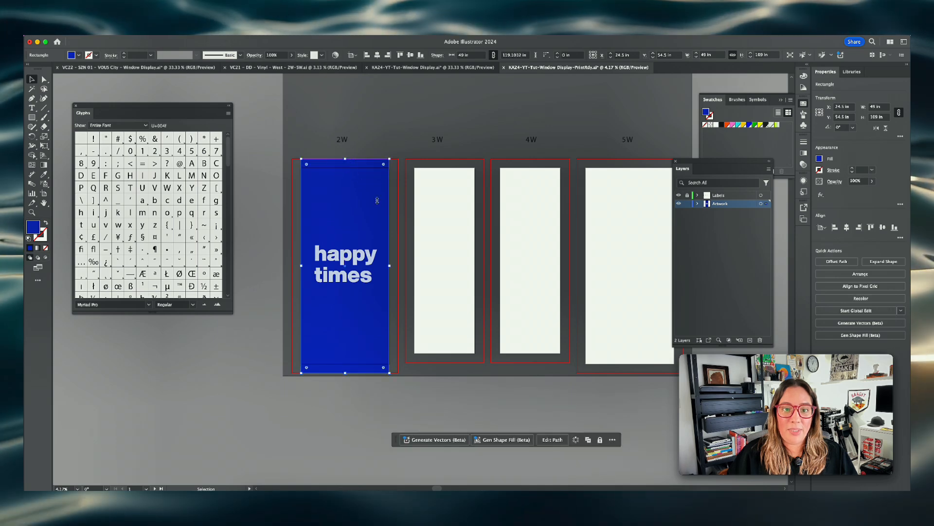
pyautogui.moveTo(389, 267); pyautogui.dragTo(398, 267)
pyautogui.moveTo(321, 221); pyautogui.dragTo(398, 268)
pyautogui.press('super+z')
pyautogui.click(312, 141)
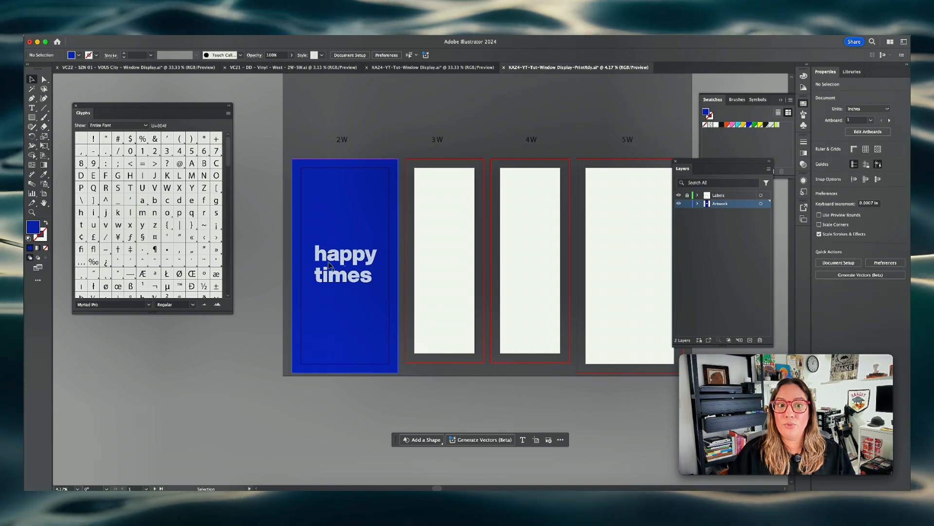
# - Copy the blue door panel with its brand statement and hours/instagram text from the mockup into the print-ready document
pyautogui.click(337, 264)
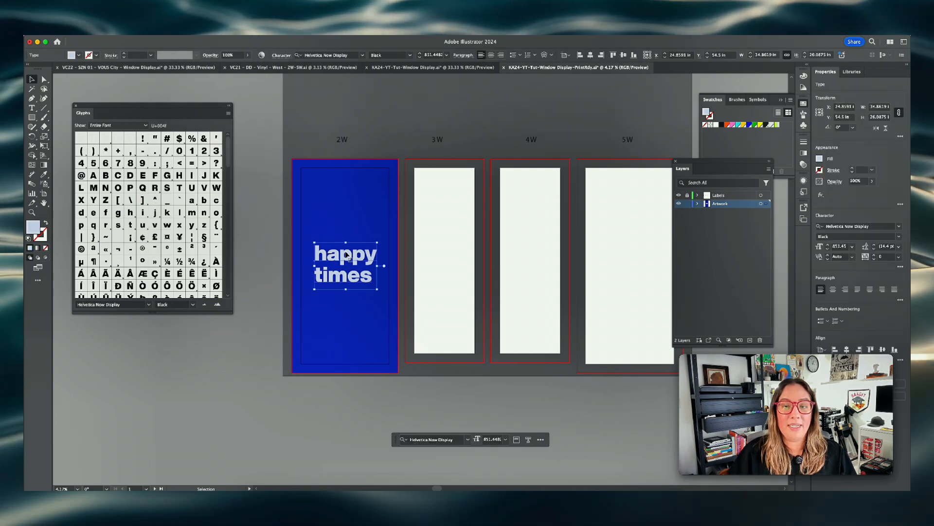
pyautogui.moveTo(348, 229); pyautogui.dragTo(334, 230)
pyautogui.click(442, 69)
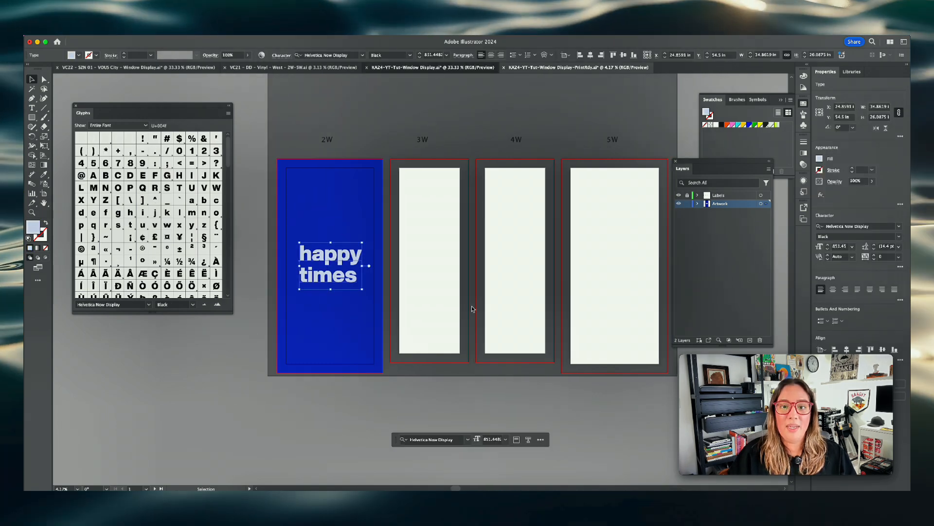
pyautogui.click(470, 262)
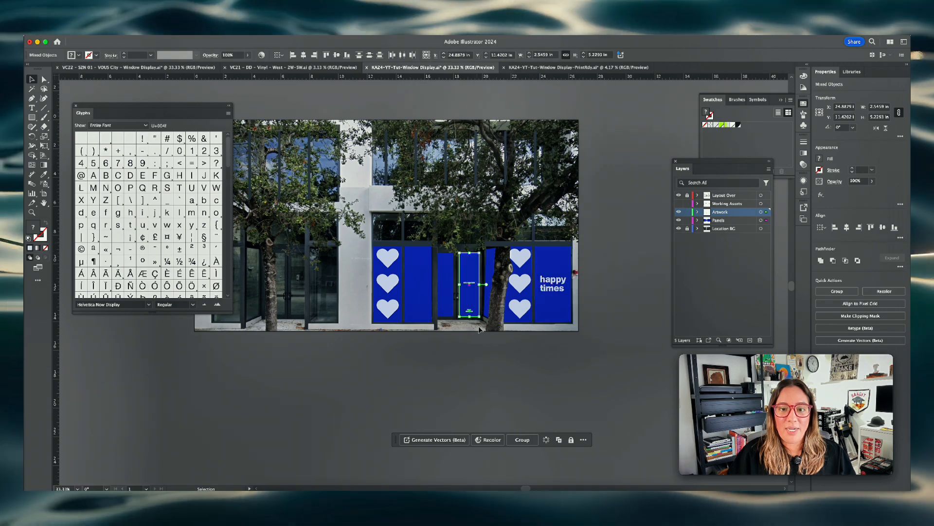
pyautogui.click(535, 68)
pyautogui.press('cmd+v')
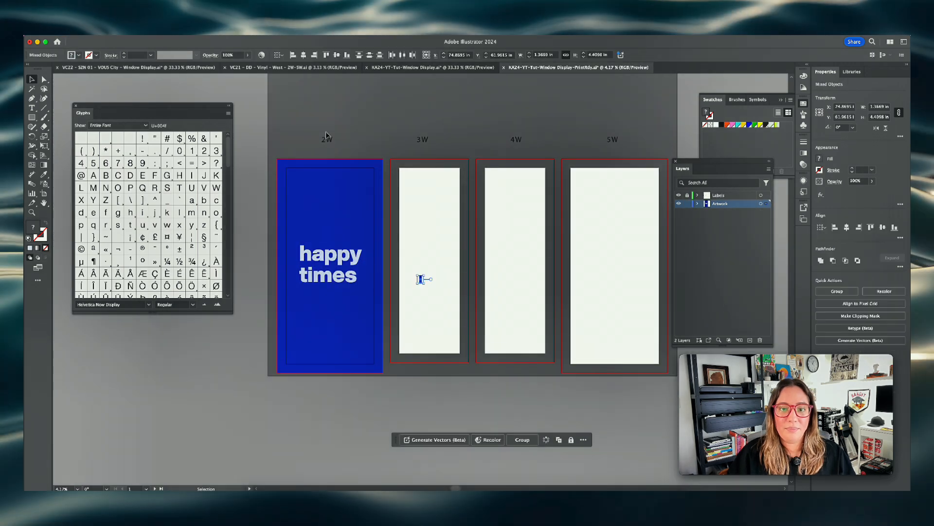
# - Fit the pasted panel and text to the 3W artboard at 103 in tall, widening only the blue rectangle to the artboard's edge
pyautogui.moveTo(421, 284); pyautogui.dragTo(402, 187)
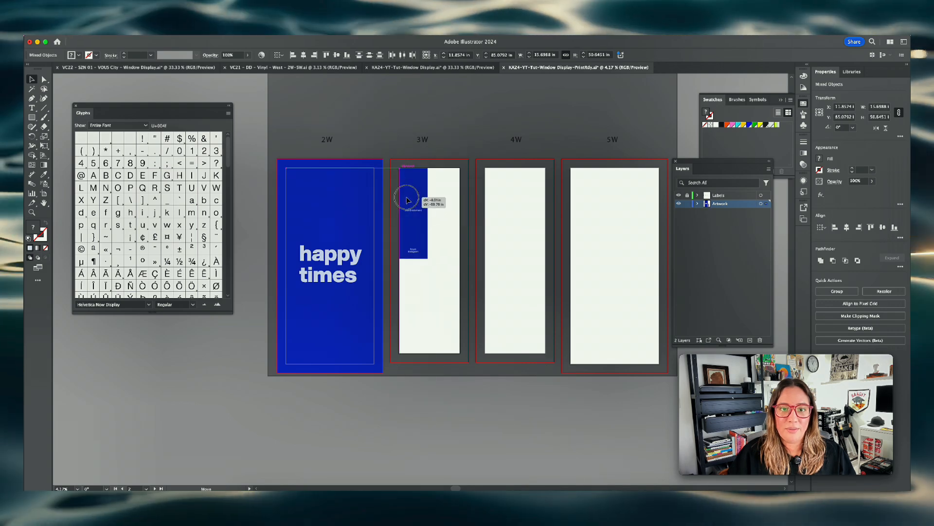
pyautogui.moveTo(429, 260); pyautogui.dragTo(475, 355)
pyautogui.press('super+shift+a')
pyautogui.click(439, 295)
pyautogui.moveTo(458, 260); pyautogui.dragTo(460, 261)
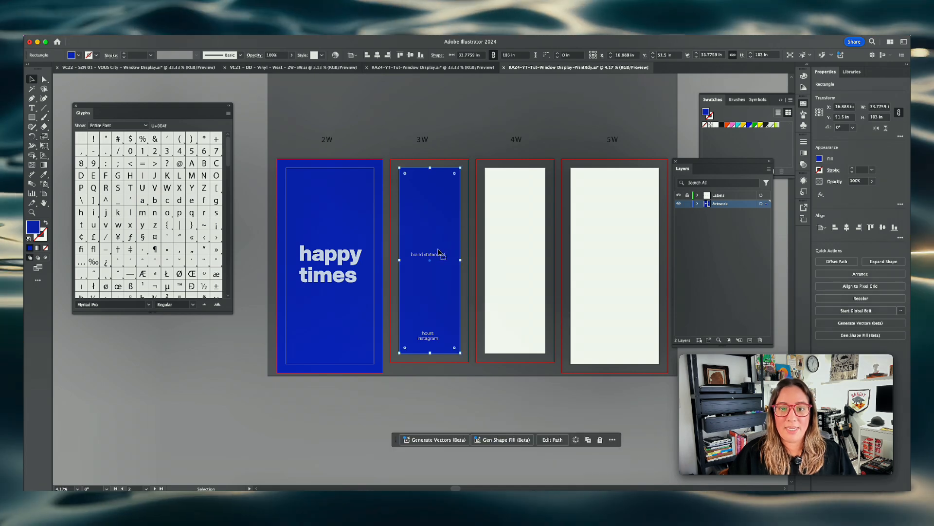
# - Center both text blocks horizontally on the 3W artboard, and center the "brand statement" text vertically as well
pyautogui.click(428, 254)
pyautogui.keyDown('shift'); pyautogui.click(428, 338); pyautogui.keyUp('shift')
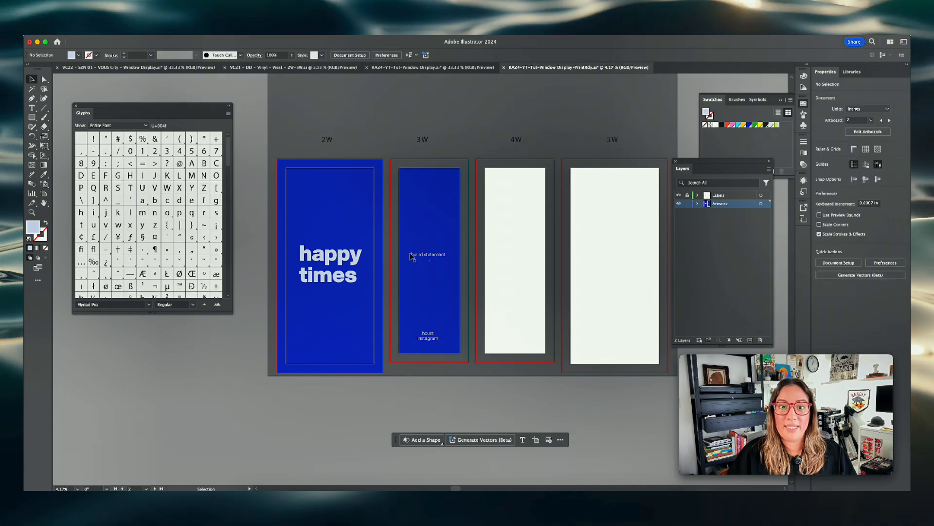
pyautogui.keyDown('shift'); pyautogui.click(428, 338); pyautogui.keyUp('shift')
pyautogui.keyDown('shift'); pyautogui.click(430, 339); pyautogui.keyUp('shift')
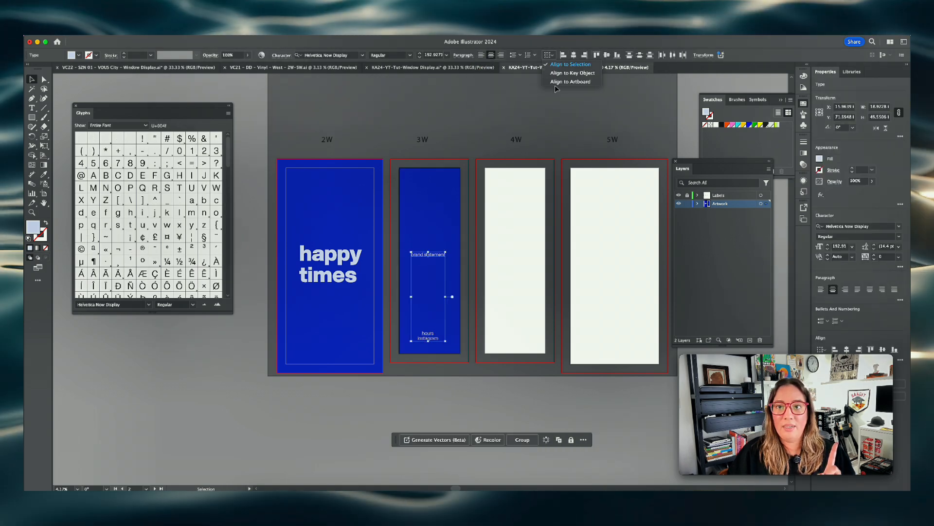
pyautogui.click(574, 56)
pyautogui.click(554, 135)
pyautogui.click(433, 254)
pyautogui.click(624, 56)
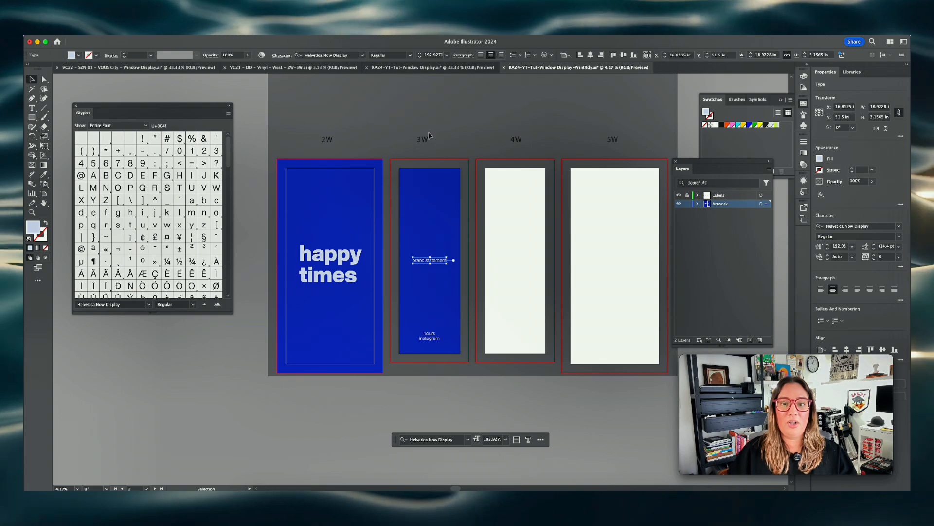
# - Extend the blue rectangle on the 3W artboard out to its bleed line on all four sides
pyautogui.click(427, 186)
pyautogui.click(426, 195)
pyautogui.moveTo(428, 168); pyautogui.dragTo(431, 160)
pyautogui.moveTo(458, 263); pyautogui.dragTo(468, 263)
pyautogui.click(471, 125)
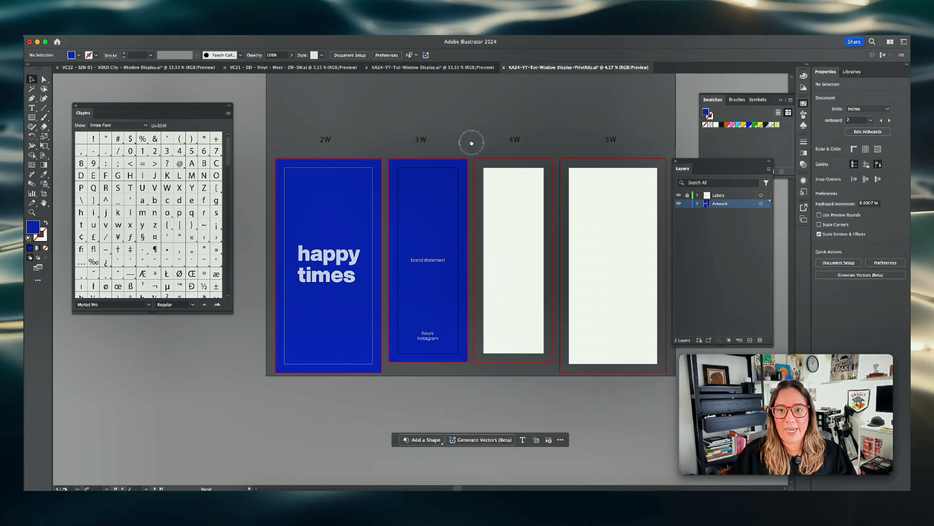
# - Inspect the Save As options for the print-ready document's name, location and format without saving
pyautogui.scroll(3, 471, 126)
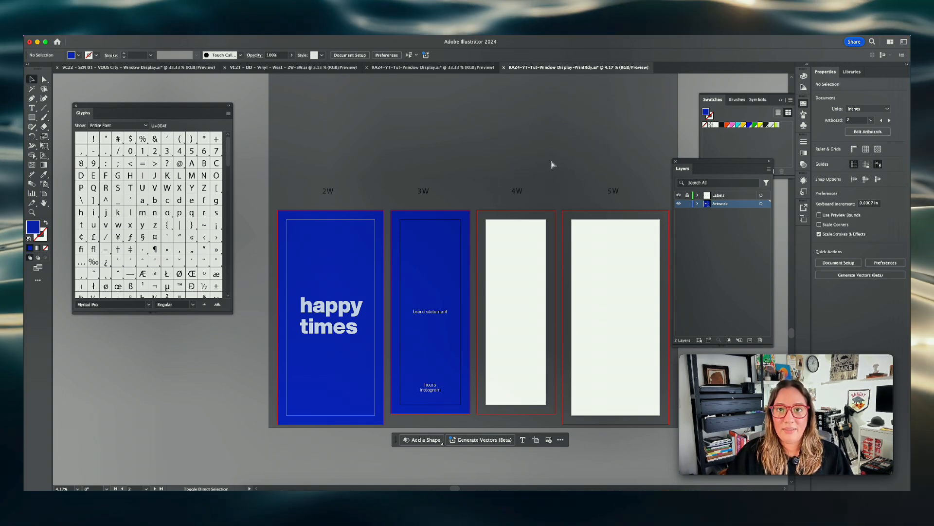
pyautogui.press('super+shift+s')
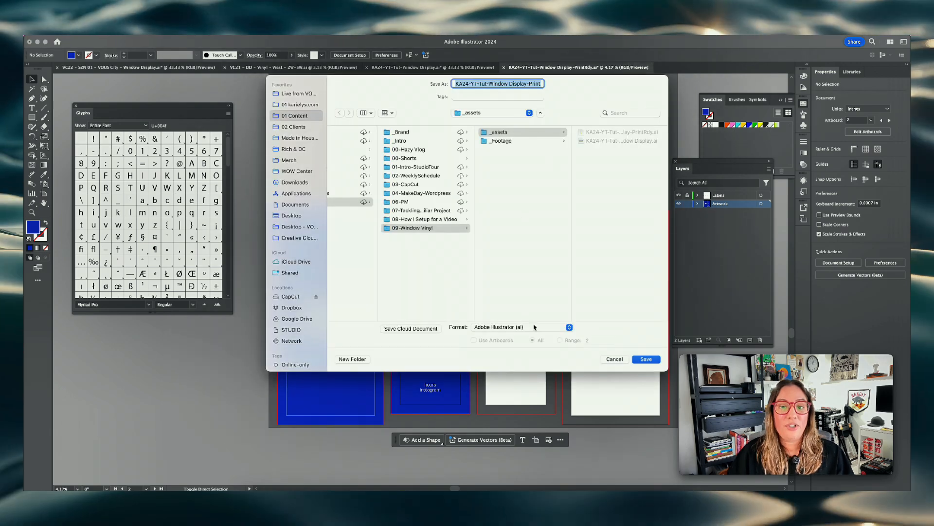
pyautogui.click(612, 359)
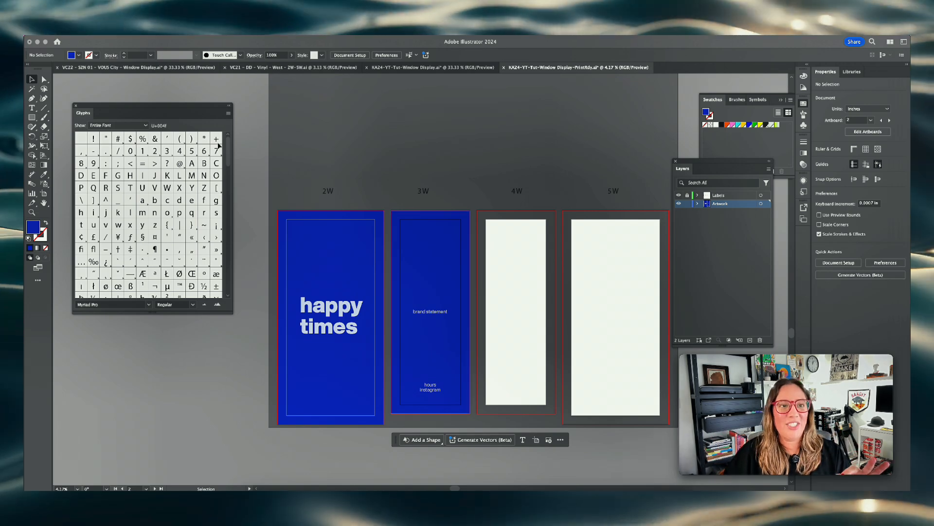
# - Review the finished VOUS City window mockup and its vinyl print file, and return to the hearts mockup with nothing selected
pyautogui.click(135, 68)
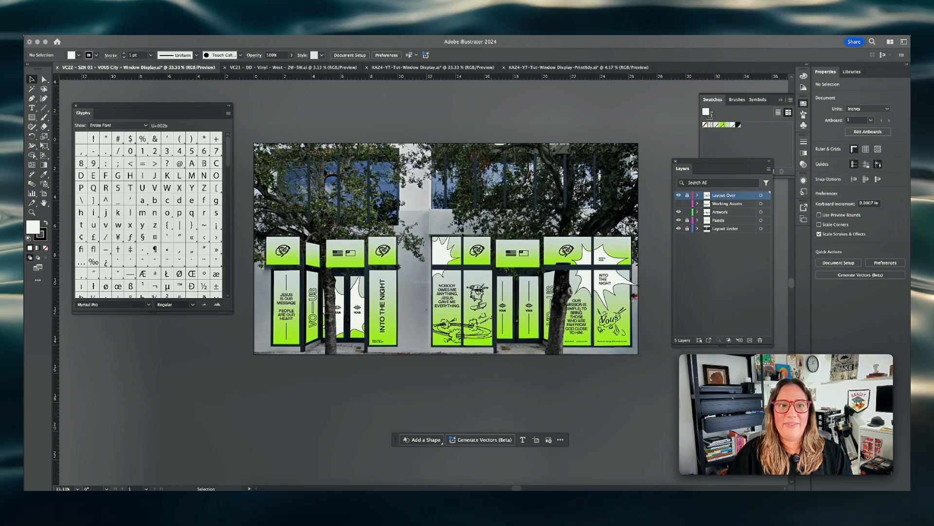
pyautogui.click(292, 67)
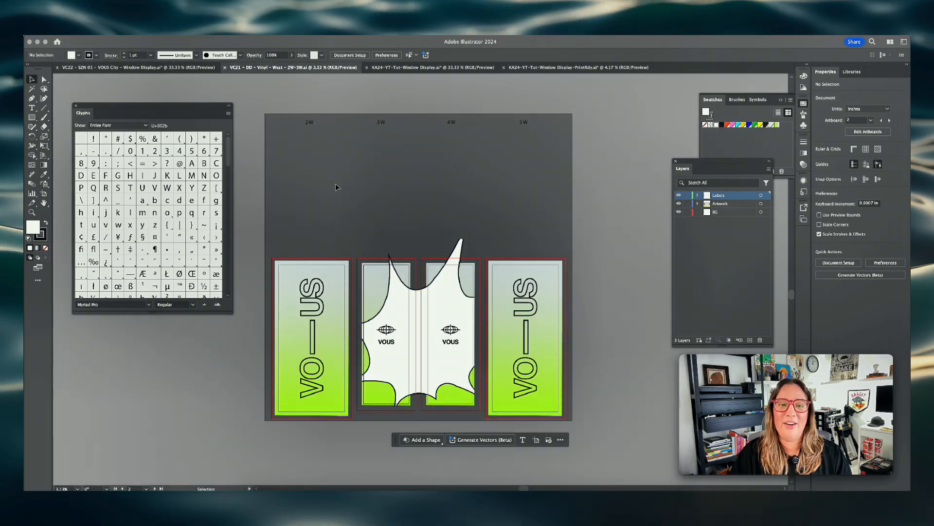
pyautogui.click(446, 67)
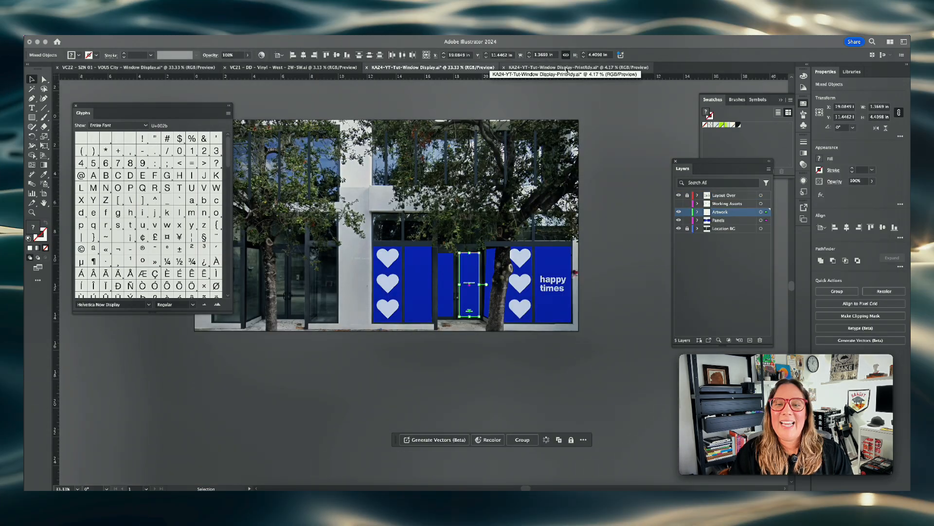
pyautogui.click(580, 107)
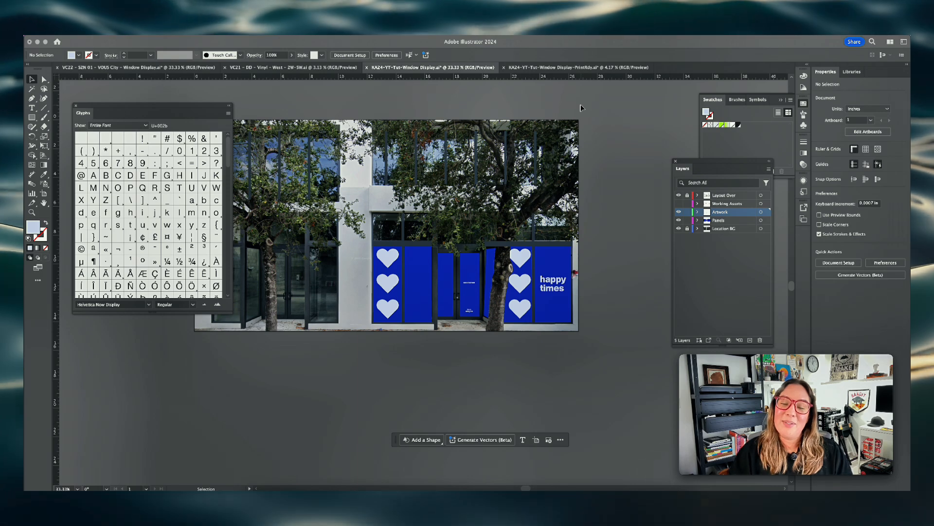